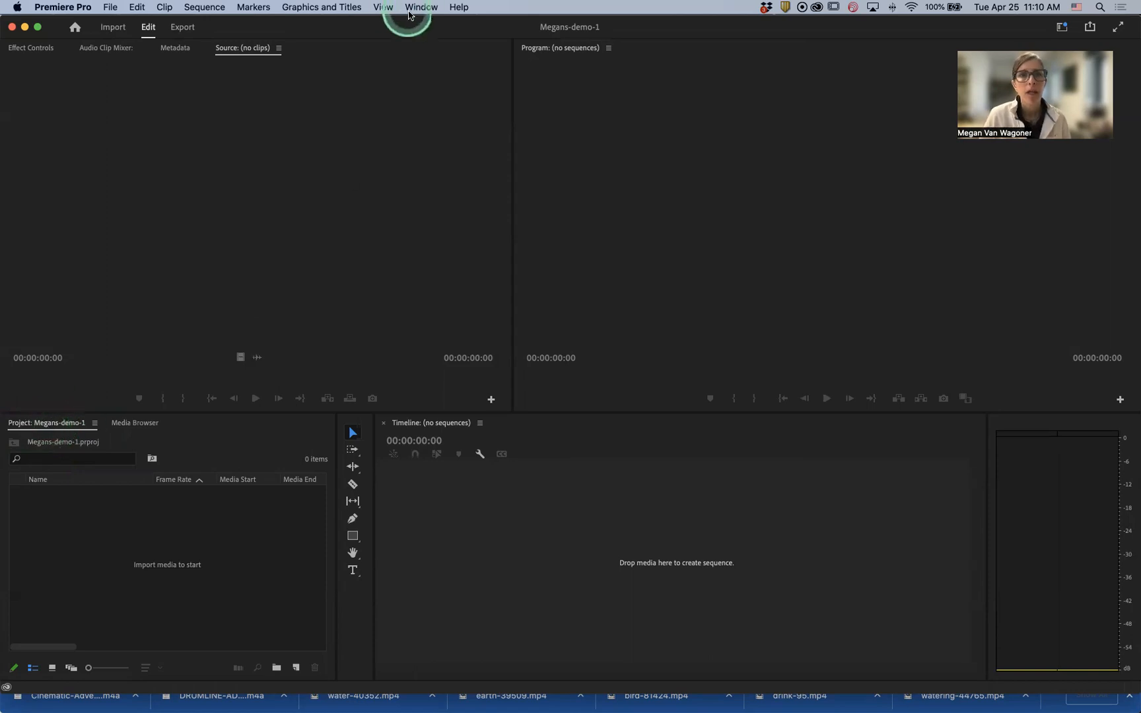
pyautogui.click(418, 8)
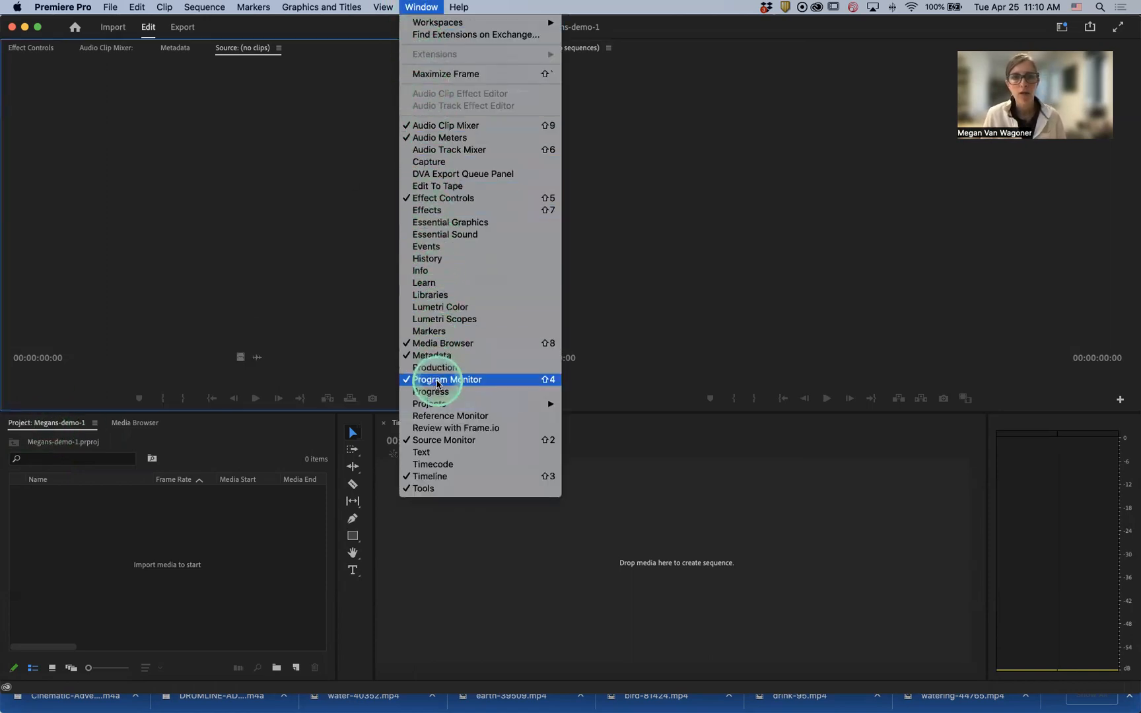
pyautogui.moveTo(444, 407)
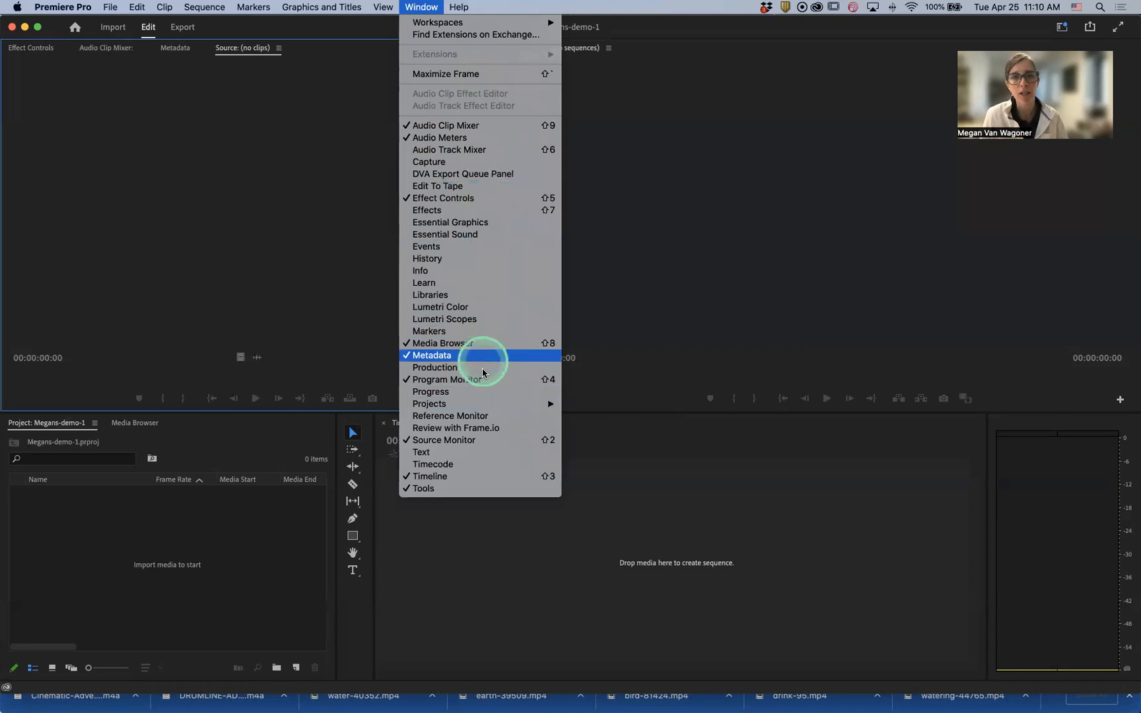
pyautogui.moveTo(480, 402)
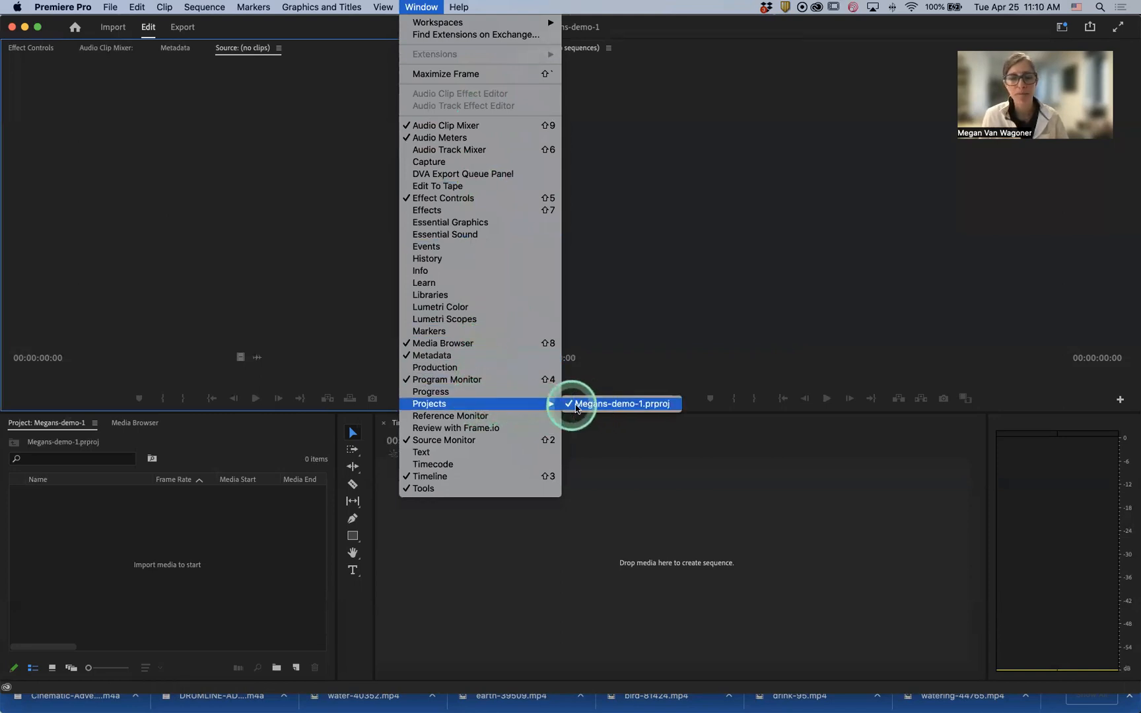
pyautogui.click(99, 531)
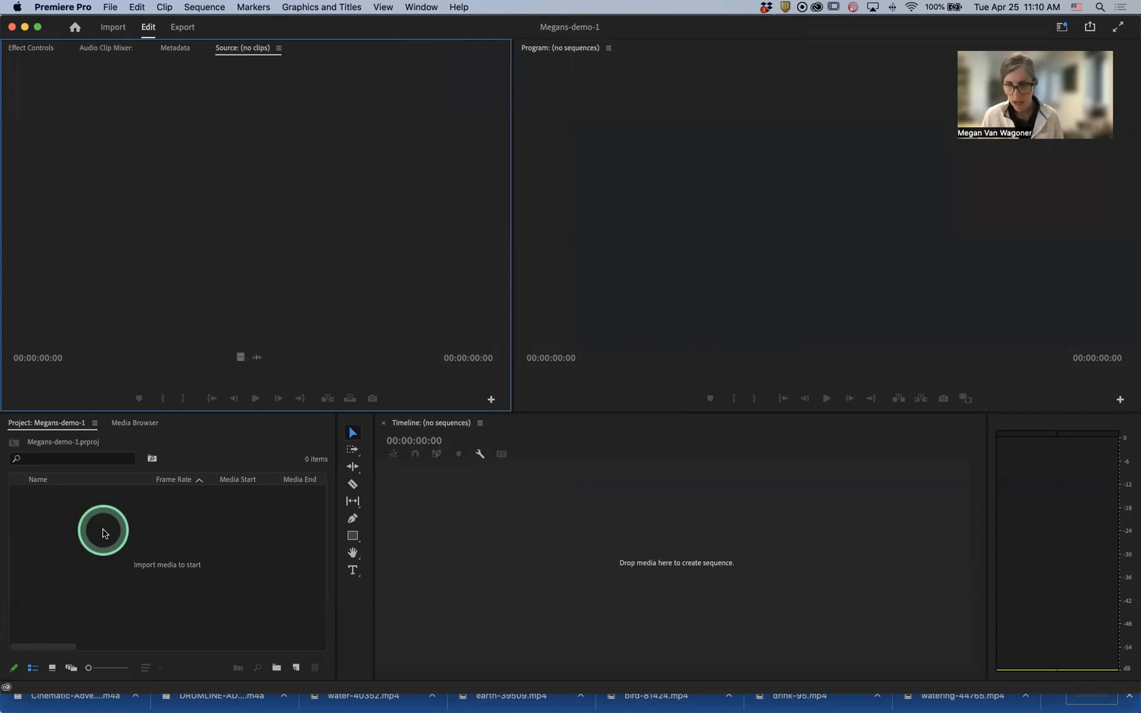
pyautogui.click(110, 7)
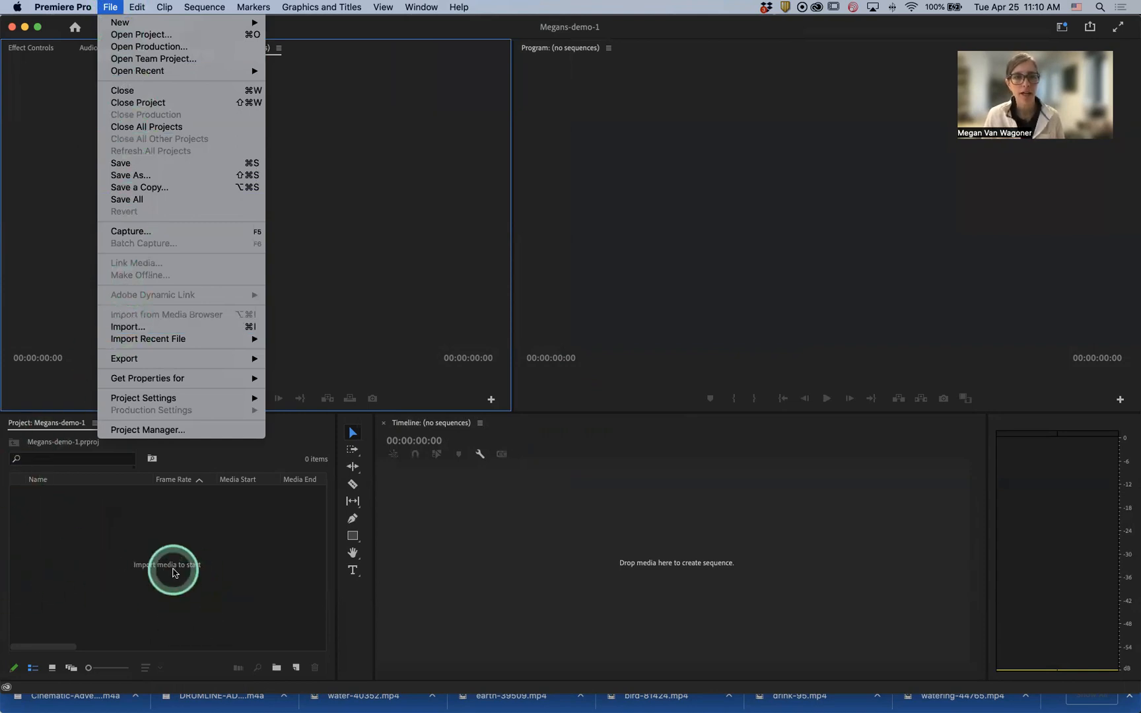
pyautogui.click(174, 572)
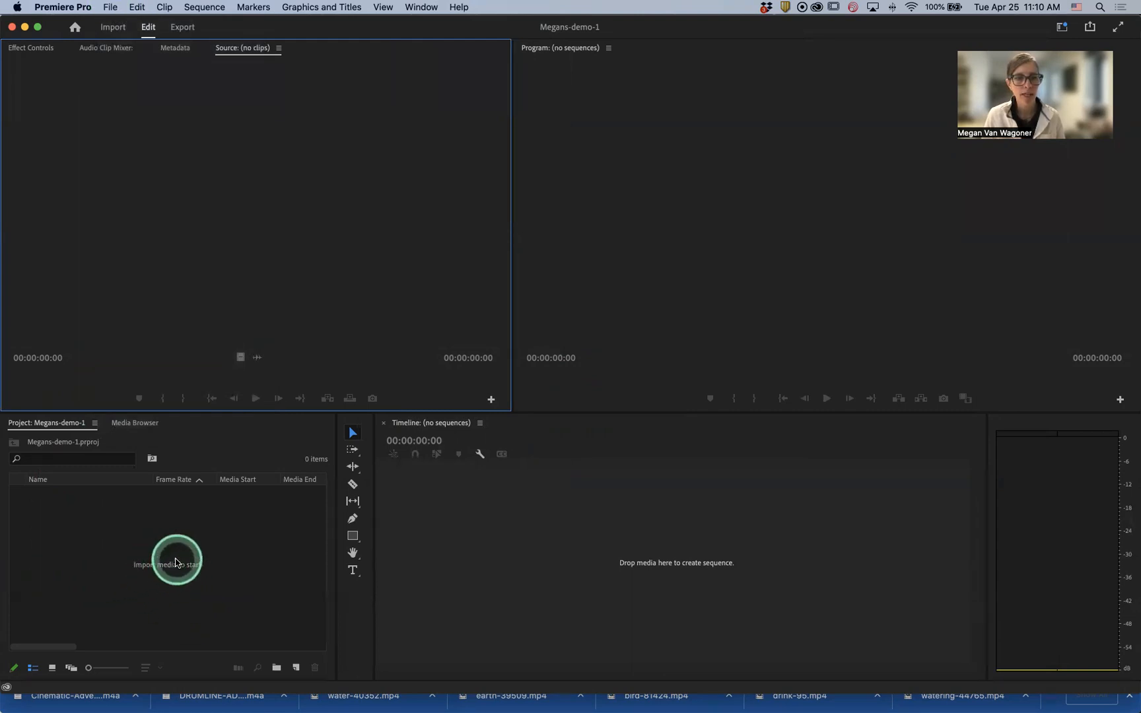
# - Import bird-81424.mp4, drink-95.mp4, waterfall-24515.mp4 and watering-44765.mp4 from the EXERCISE-Water-Clips folder into the project
pyautogui.doubleClick(177, 567)
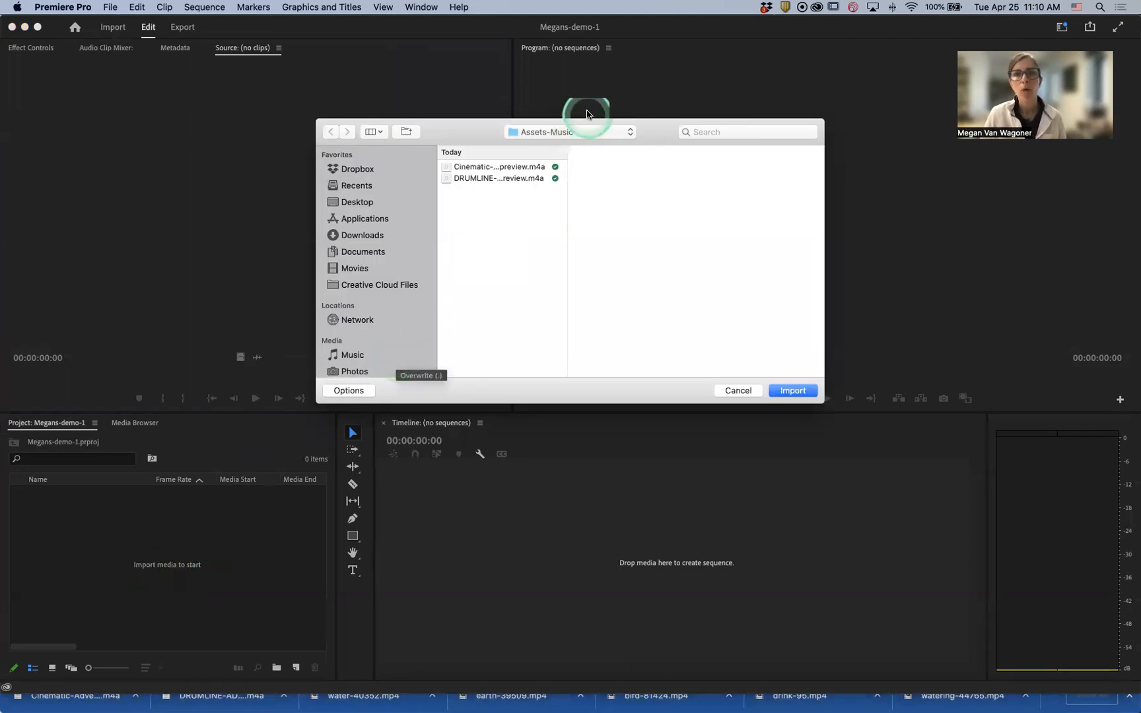
pyautogui.click(581, 132)
pyautogui.click(577, 144)
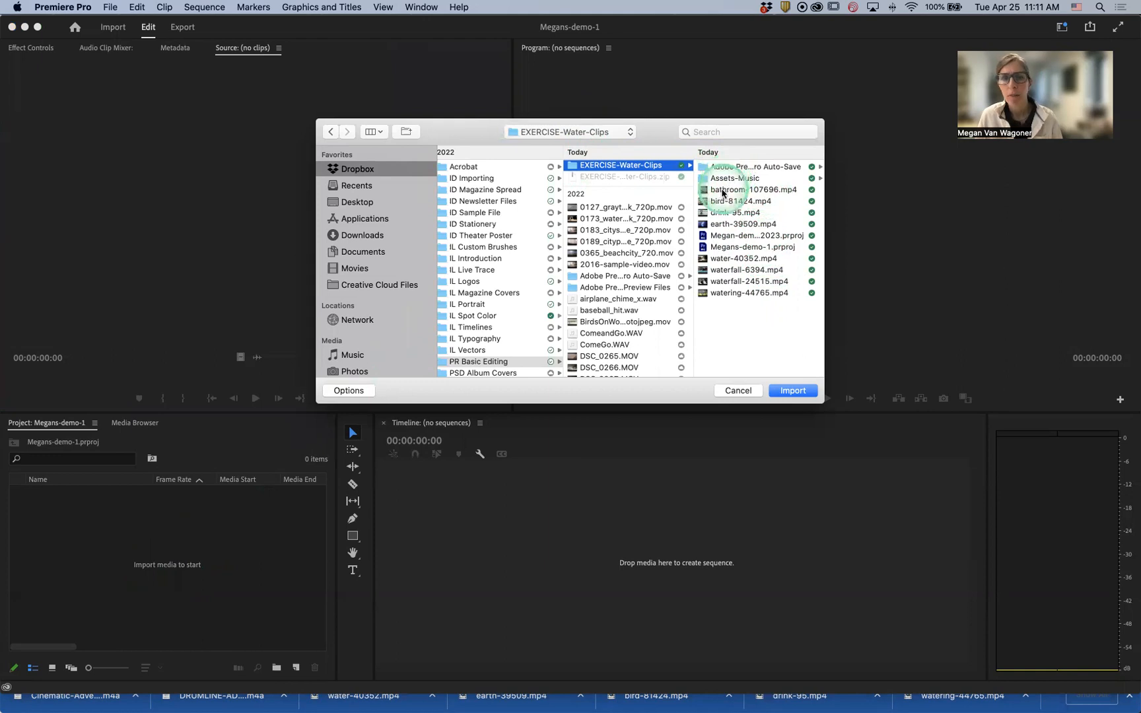
pyautogui.click(722, 201)
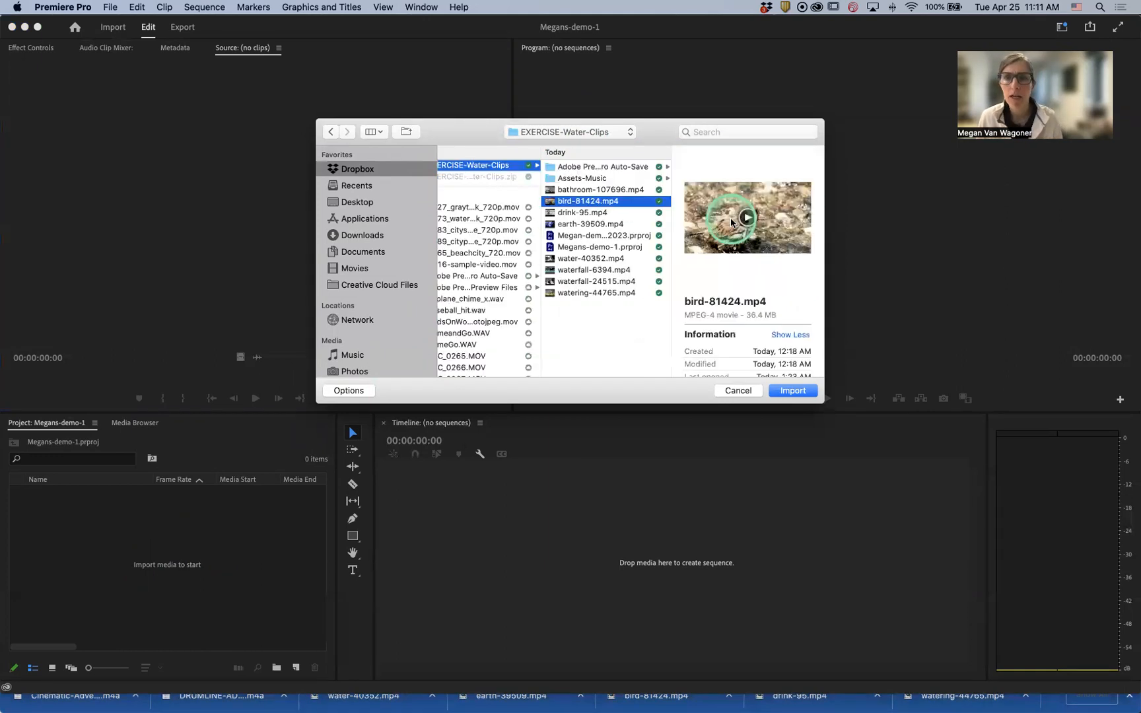
pyautogui.keyDown('shift'); pyautogui.click(580, 212); pyautogui.keyUp('shift')
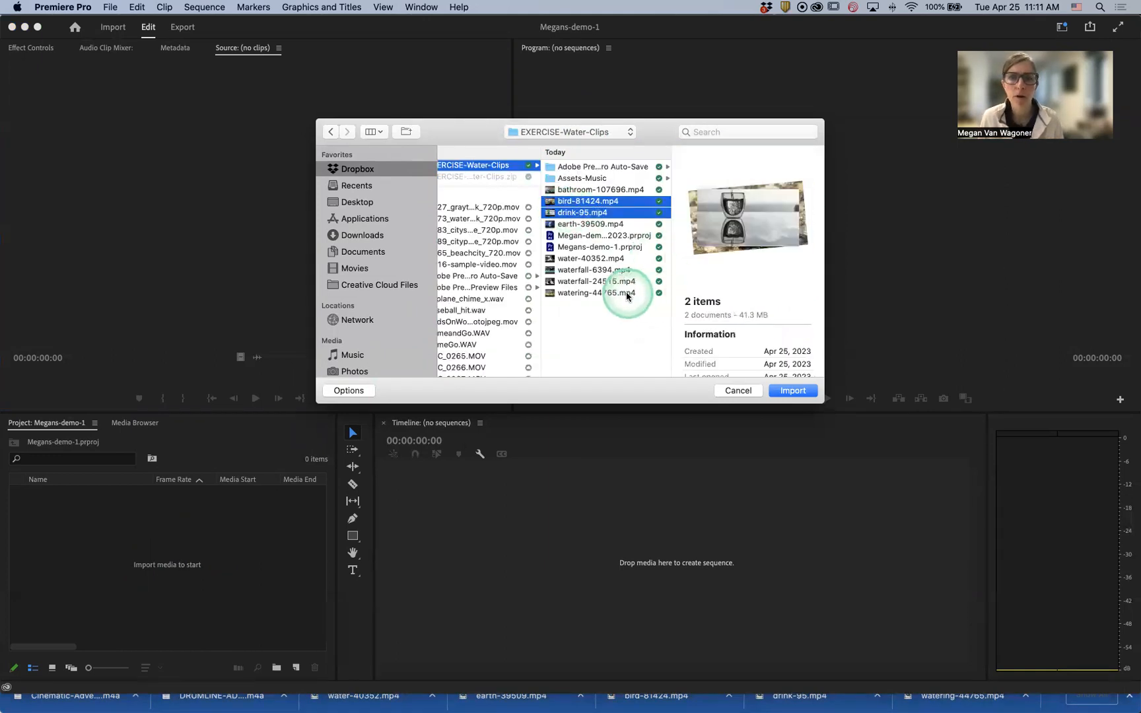
pyautogui.keyDown('super'); pyautogui.click(597, 281); pyautogui.keyUp('super')
pyautogui.keyDown('super'); pyautogui.click(601, 293); pyautogui.keyUp('super')
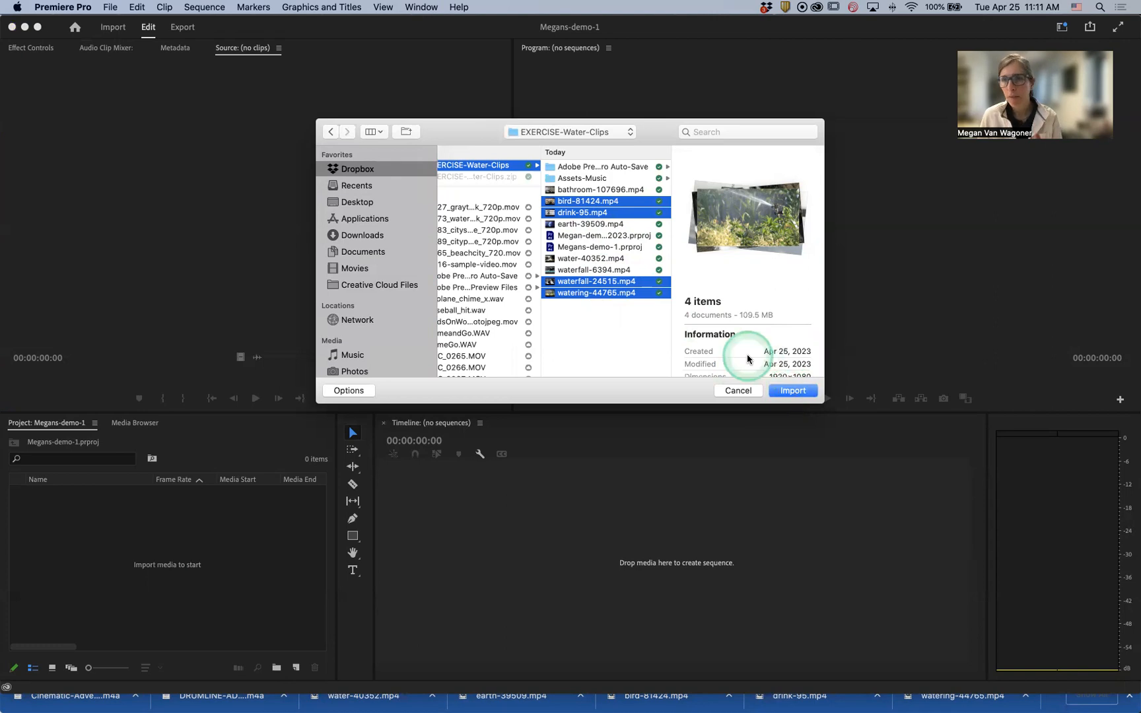
pyautogui.click(782, 391)
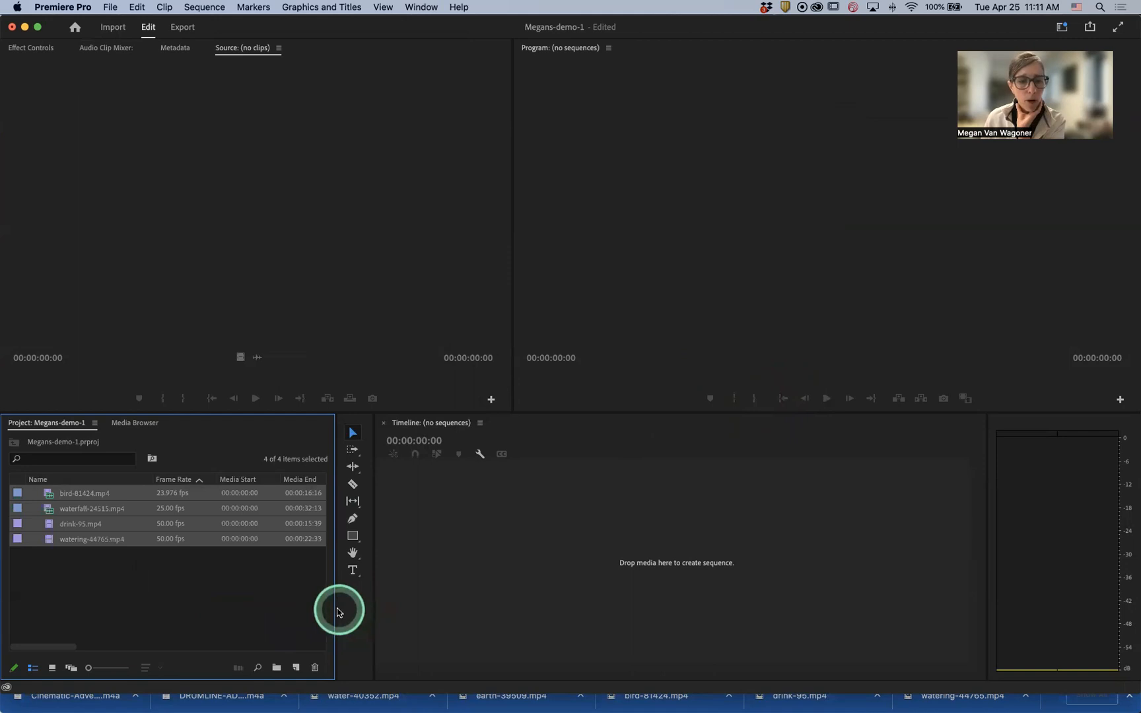
# - Widen the Project panel and review the imported clips as thumbnails and through the list's duration, video and audio info columns
pyautogui.moveTo(336, 609); pyautogui.dragTo(523, 639)
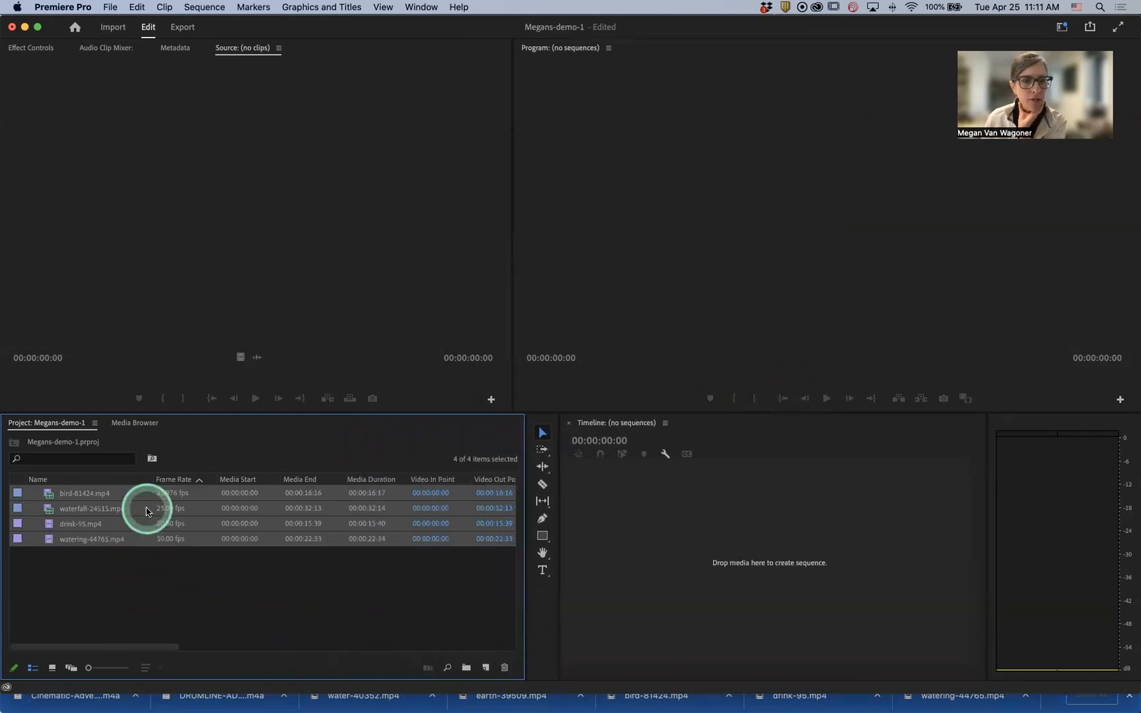
pyautogui.click(52, 670)
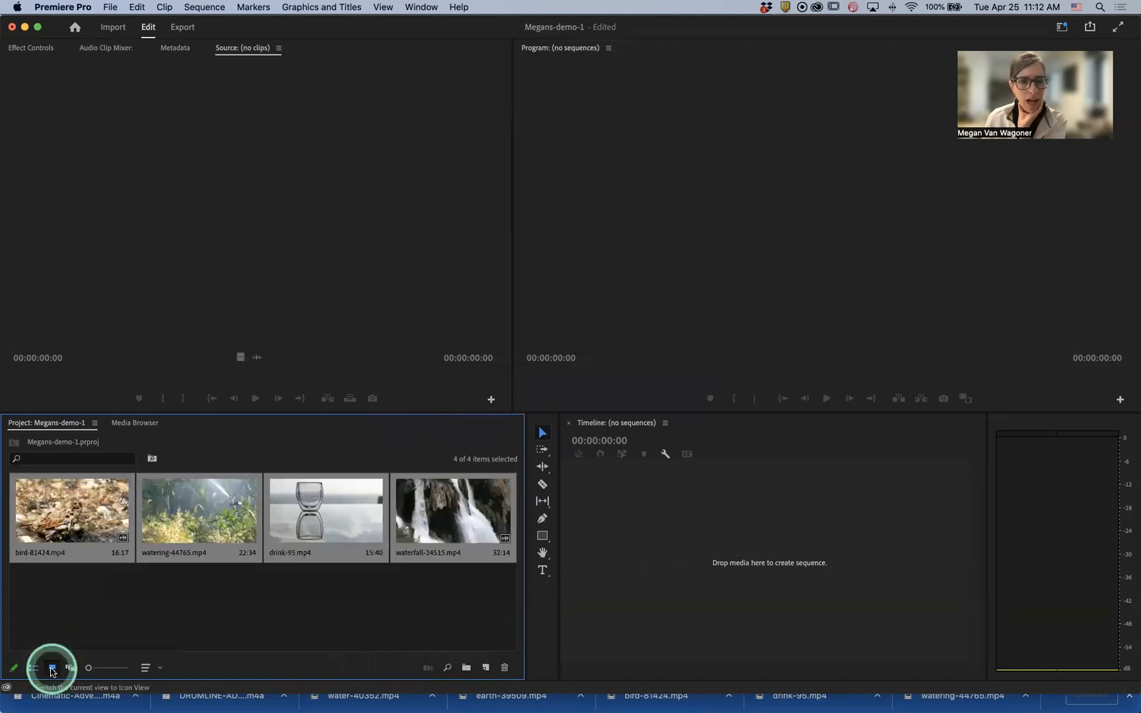
pyautogui.click(33, 669)
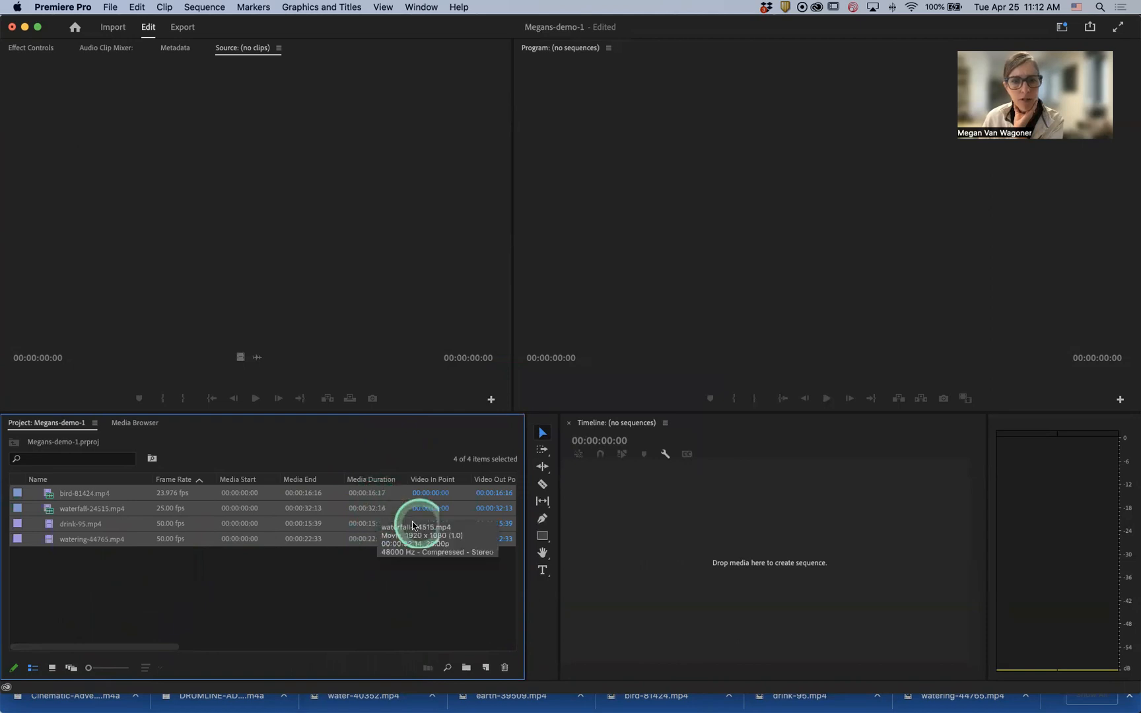
pyautogui.hscroll(5, 440, 592)
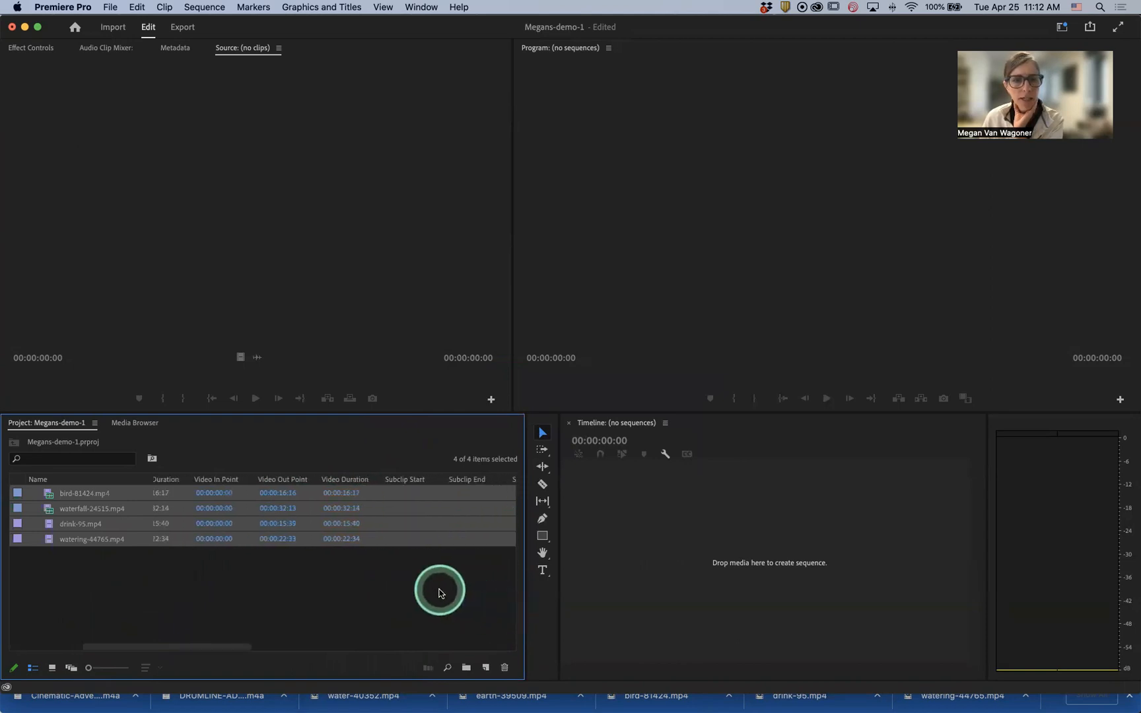
pyautogui.hscroll(8, 440, 592)
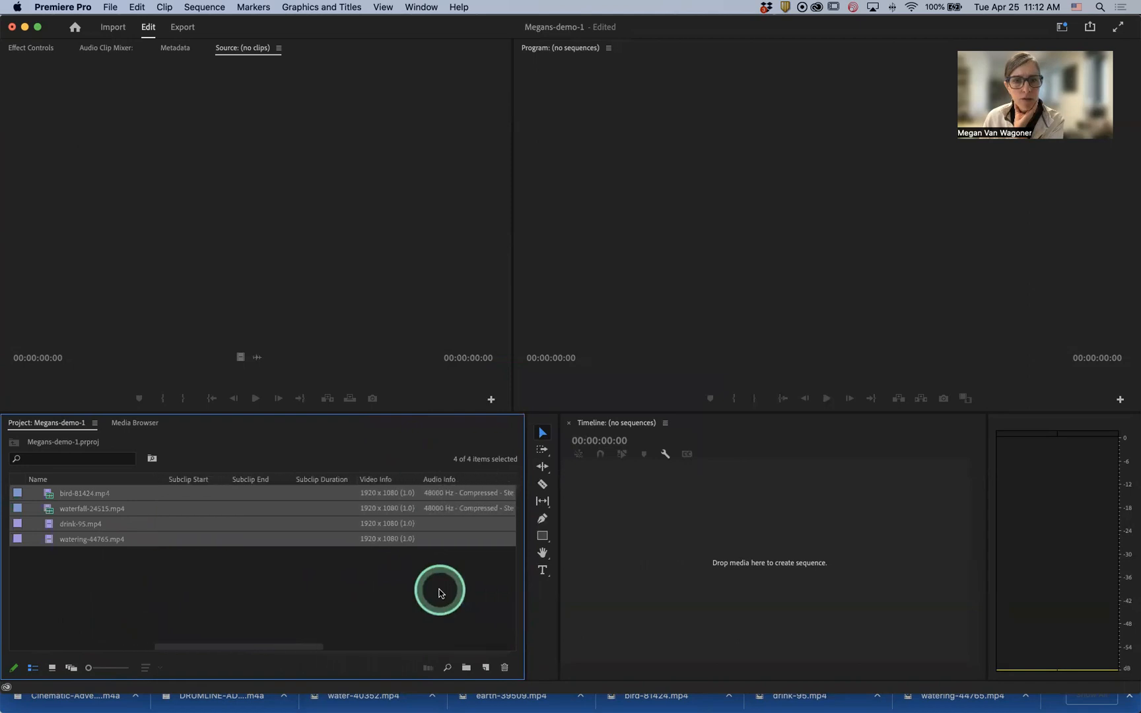
pyautogui.hscroll(3, 440, 592)
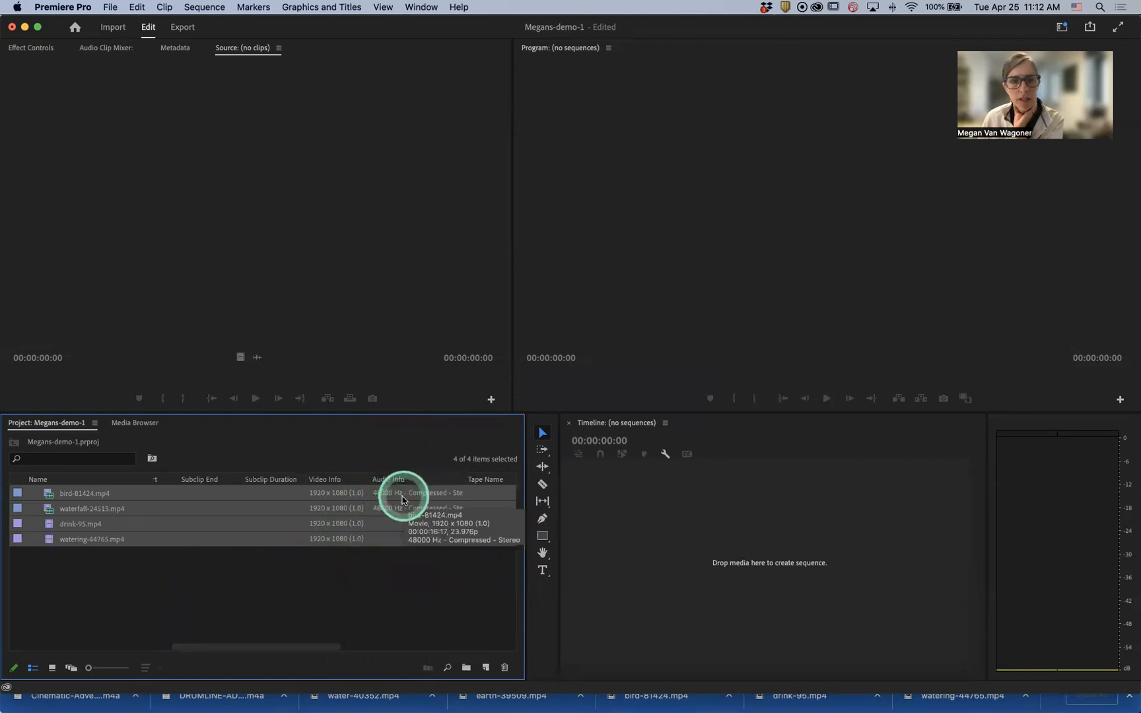
pyautogui.hscroll(-1, 338, 572)
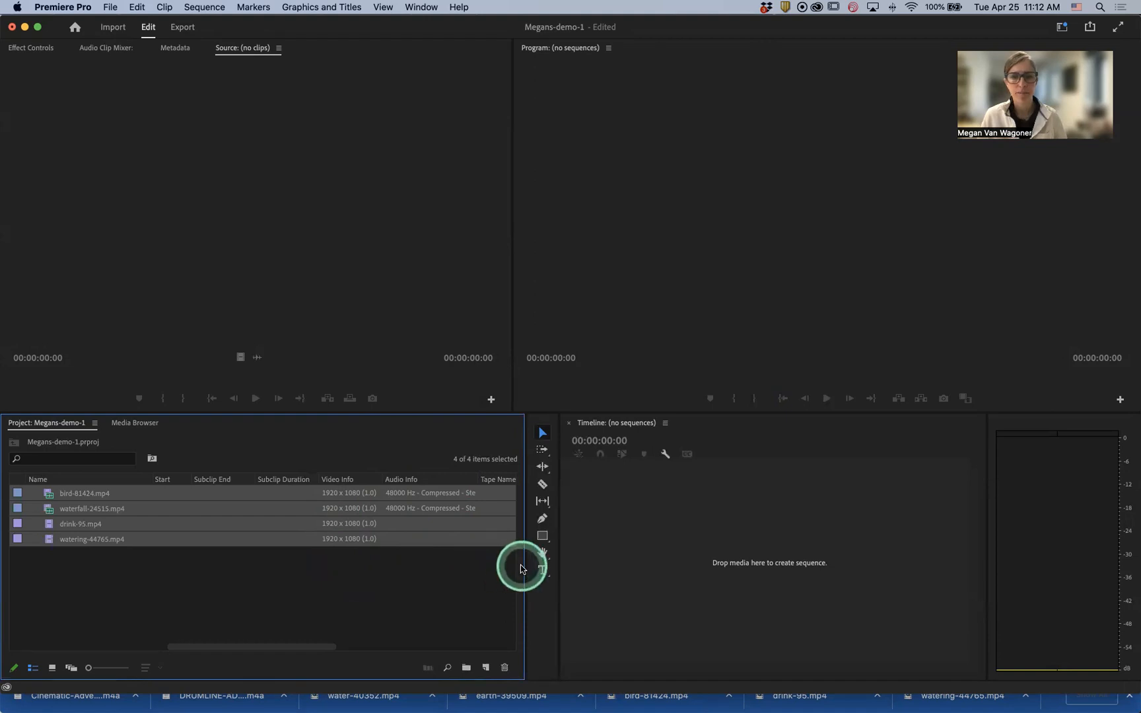
# - Narrow the Project panel and extend the Timeline panel to fill the space freed beside the tools
pyautogui.moveTo(525, 563); pyautogui.dragTo(295, 550)
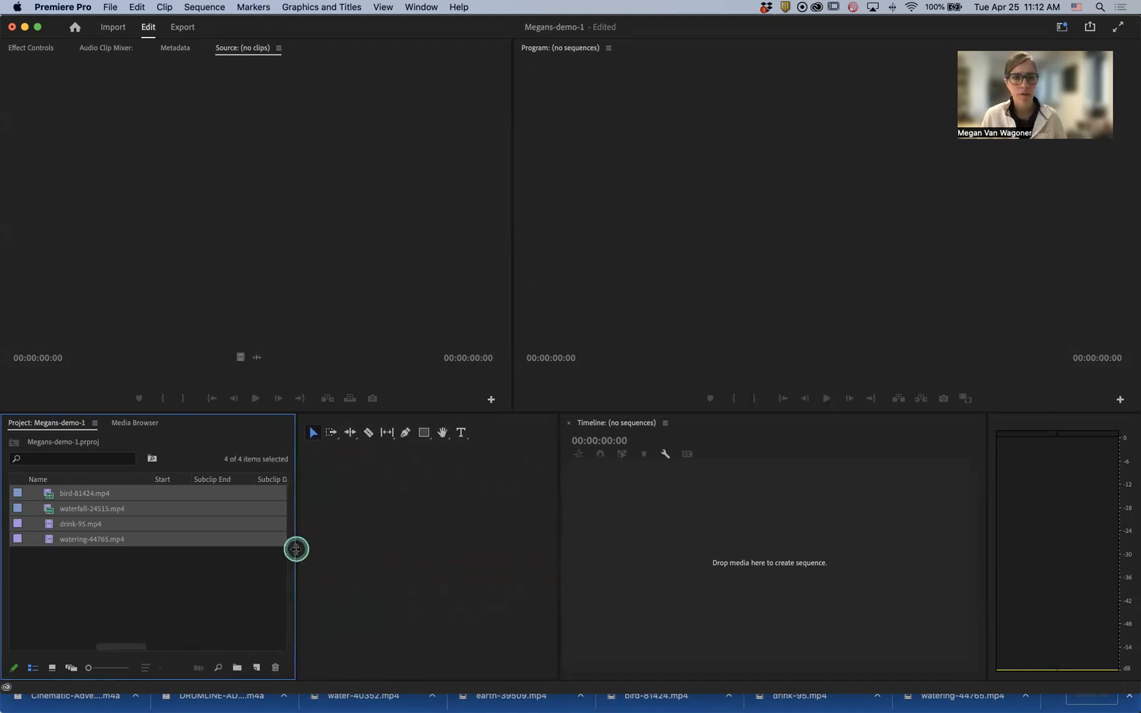
pyautogui.moveTo(520, 562); pyautogui.dragTo(338, 545)
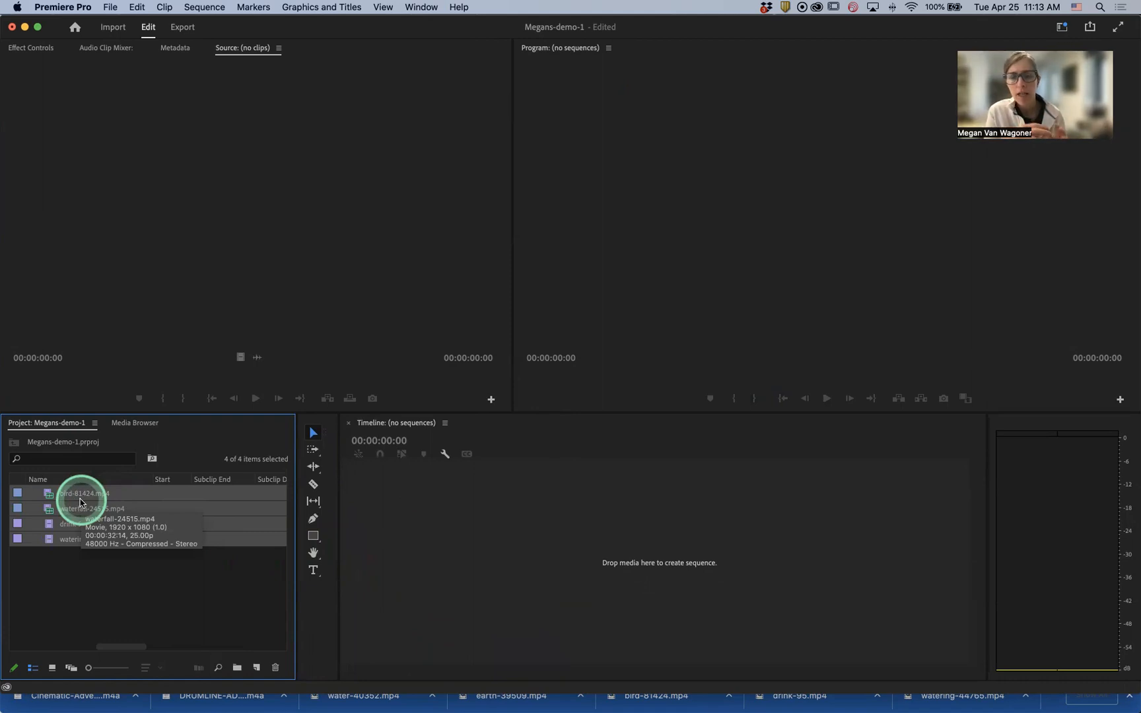
# - Open bird-81424.mp4 in the Source Monitor, play its opening seconds and park the playhead at about 00:00:08:08
pyautogui.doubleClick(46, 495)
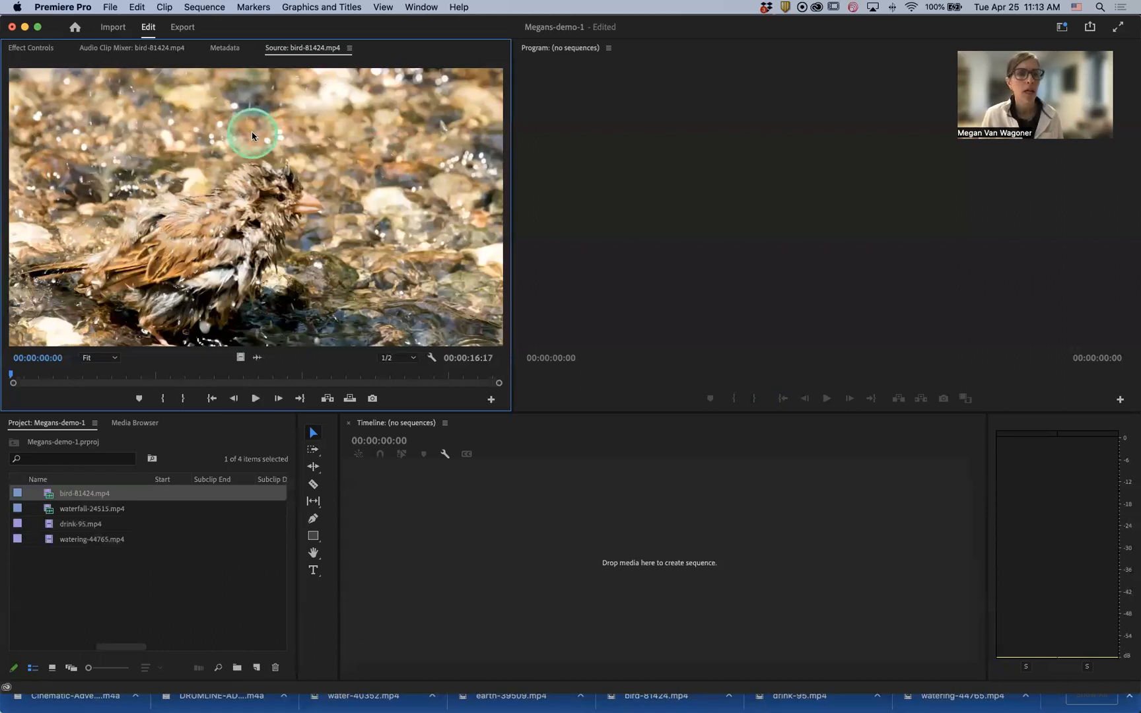
pyautogui.press('Right')
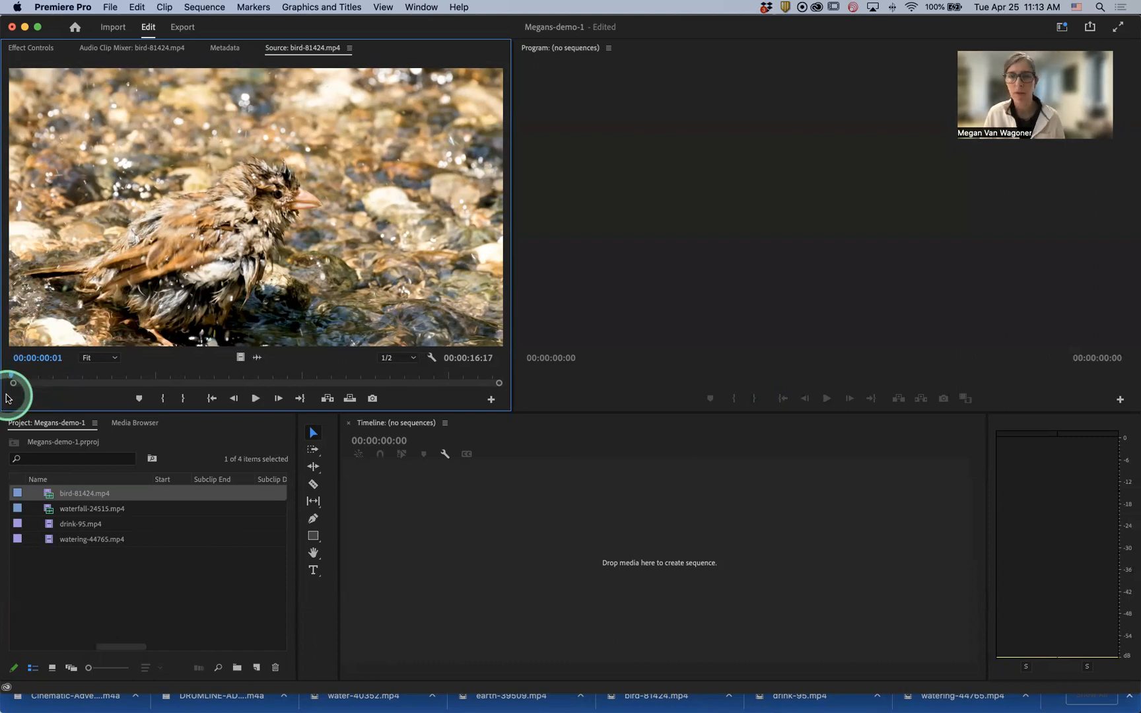
pyautogui.press('space')
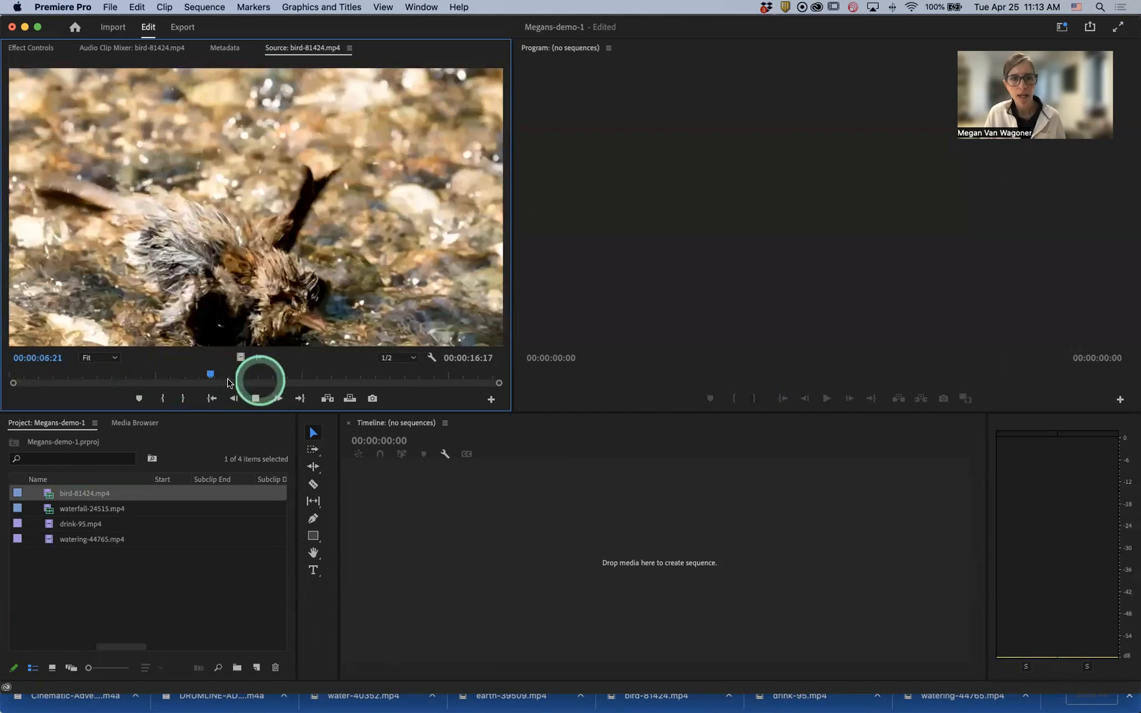
pyautogui.click(254, 380)
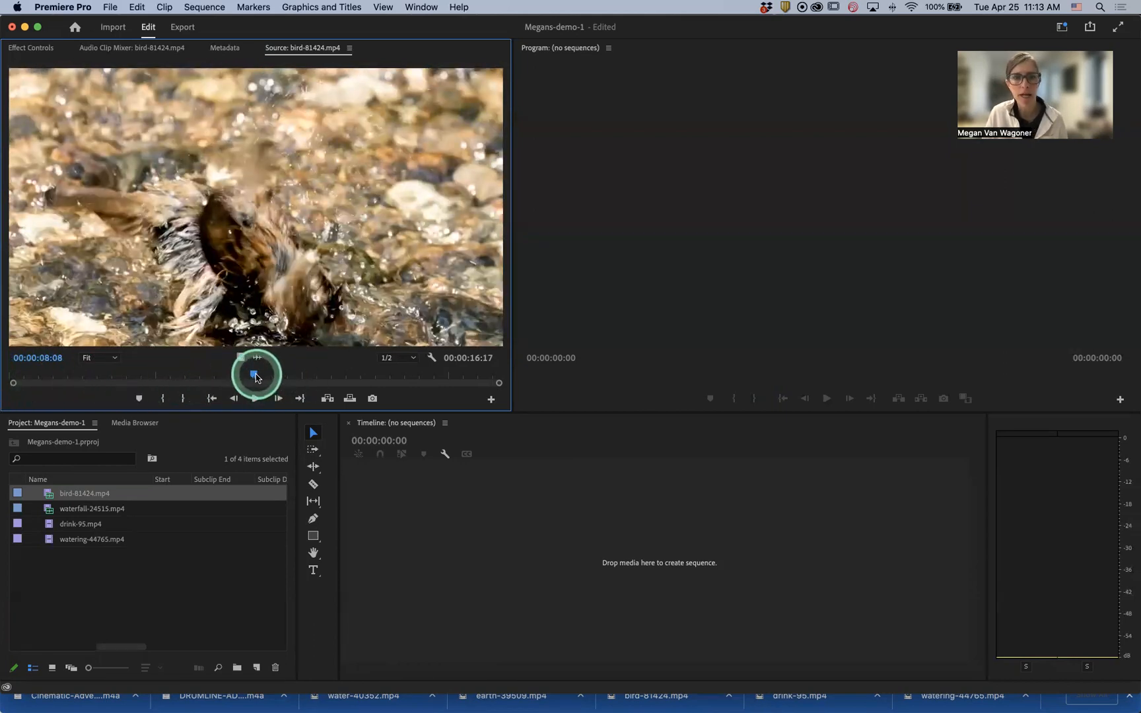
# - Move the bird clip's playhead back to about 00:00:00:23 and preview the footage from there, pausing and resuming playback
pyautogui.moveTo(256, 377); pyautogui.dragTo(38, 375)
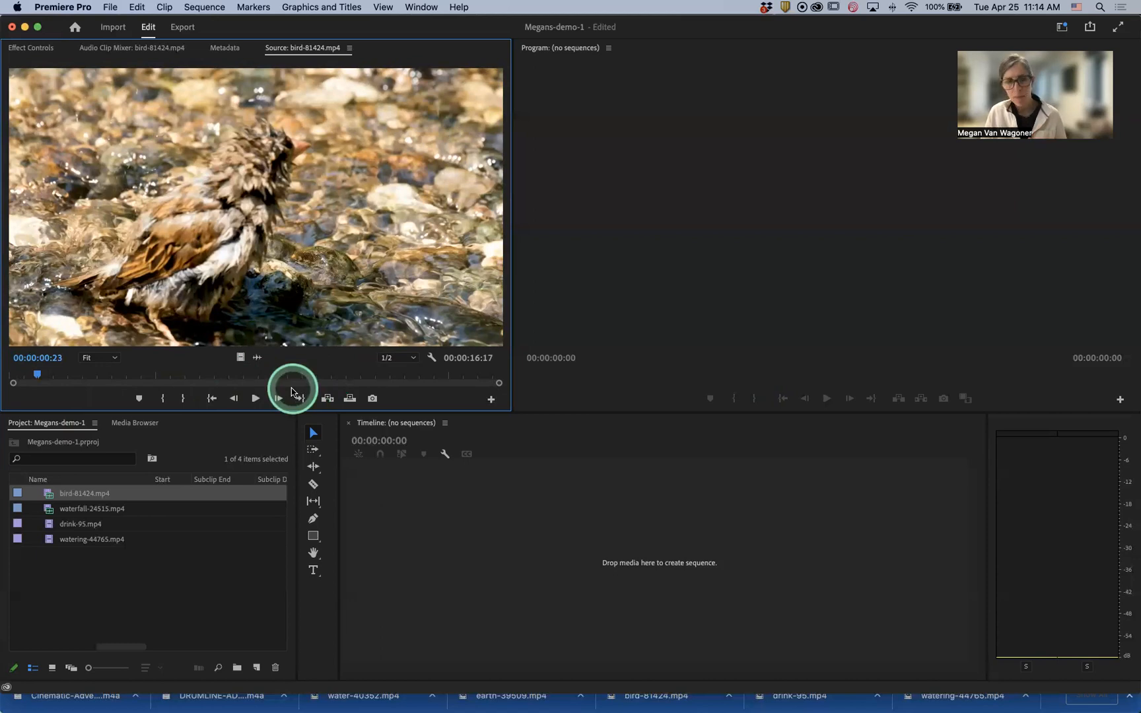
pyautogui.press('space')
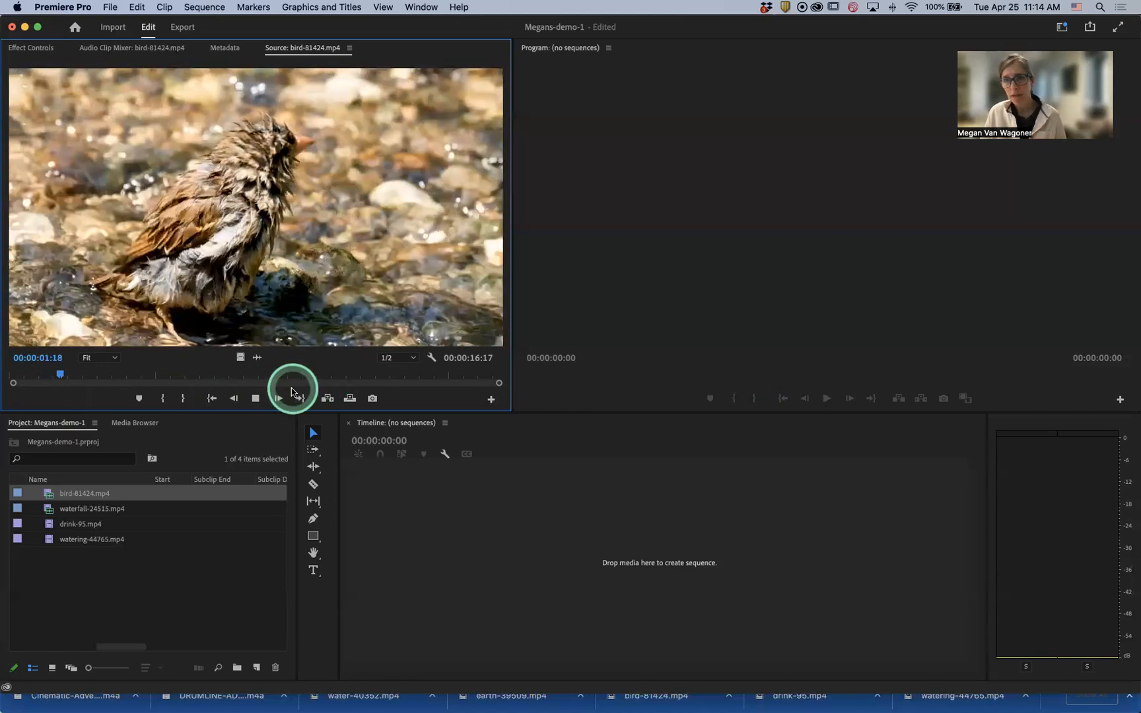
pyautogui.press('space')
pyautogui.press('space')
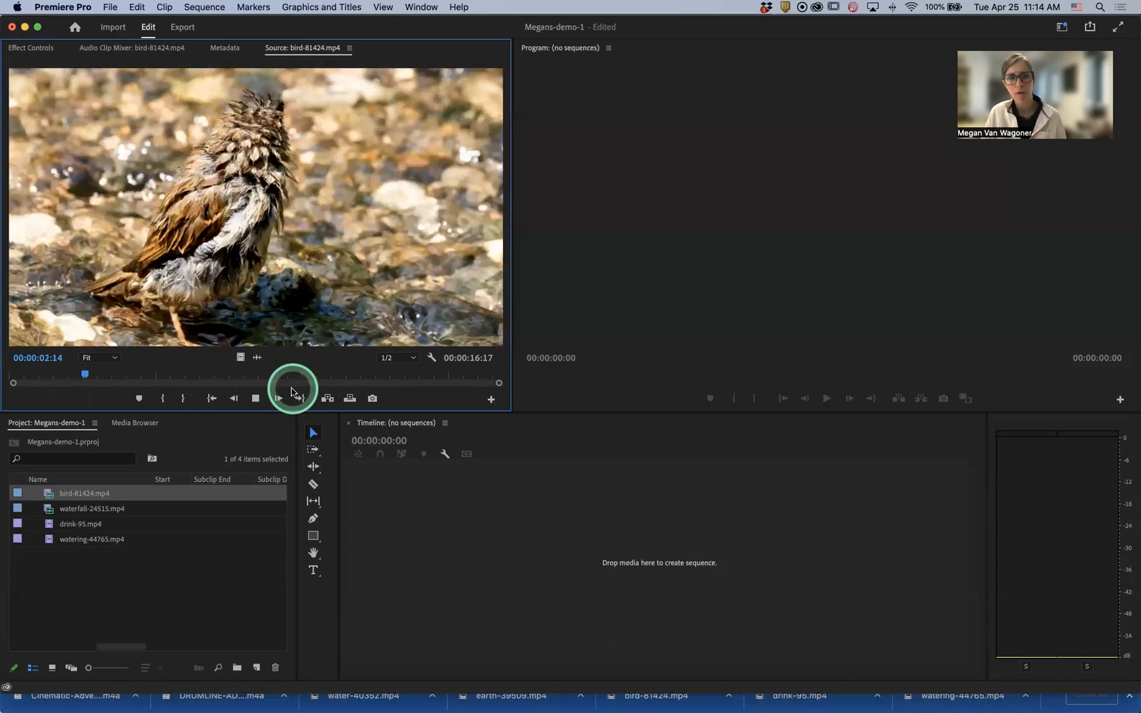
pyautogui.press('space')
# - Return the bird clip's playhead to the beginning and mark an In point at 00:00:00:00
pyautogui.moveTo(98, 376); pyautogui.dragTo(65, 373)
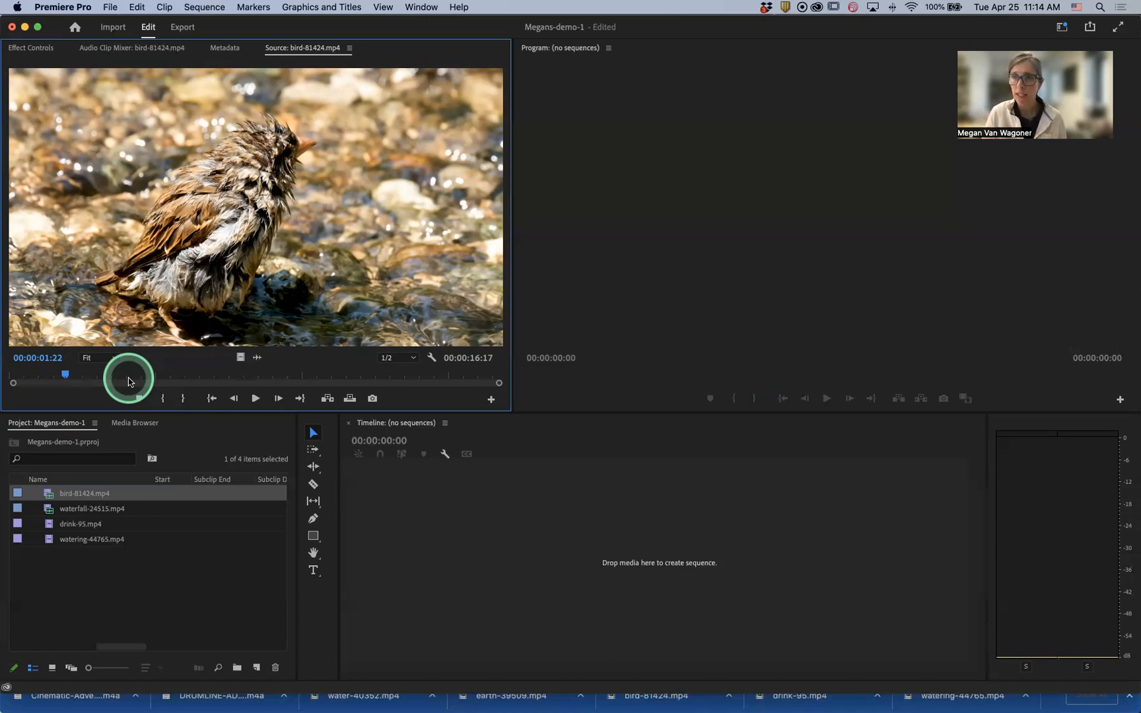
pyautogui.click(58, 375)
pyautogui.moveTo(54, 374); pyautogui.dragTo(4, 375)
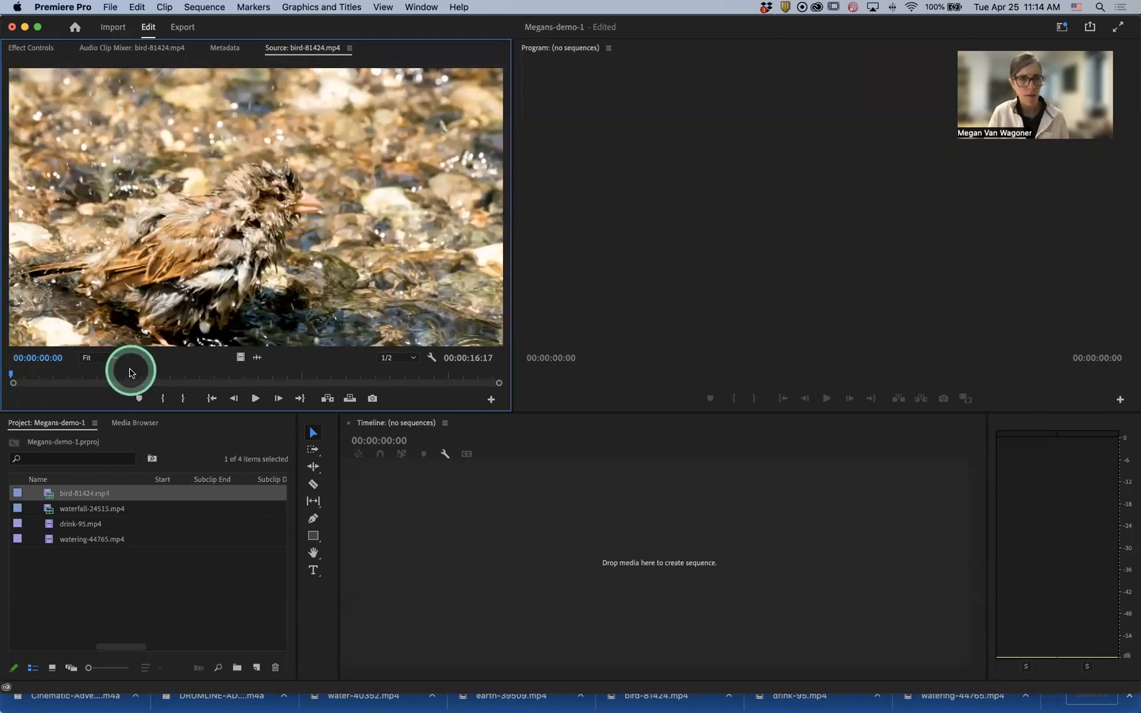
pyautogui.click(14, 375)
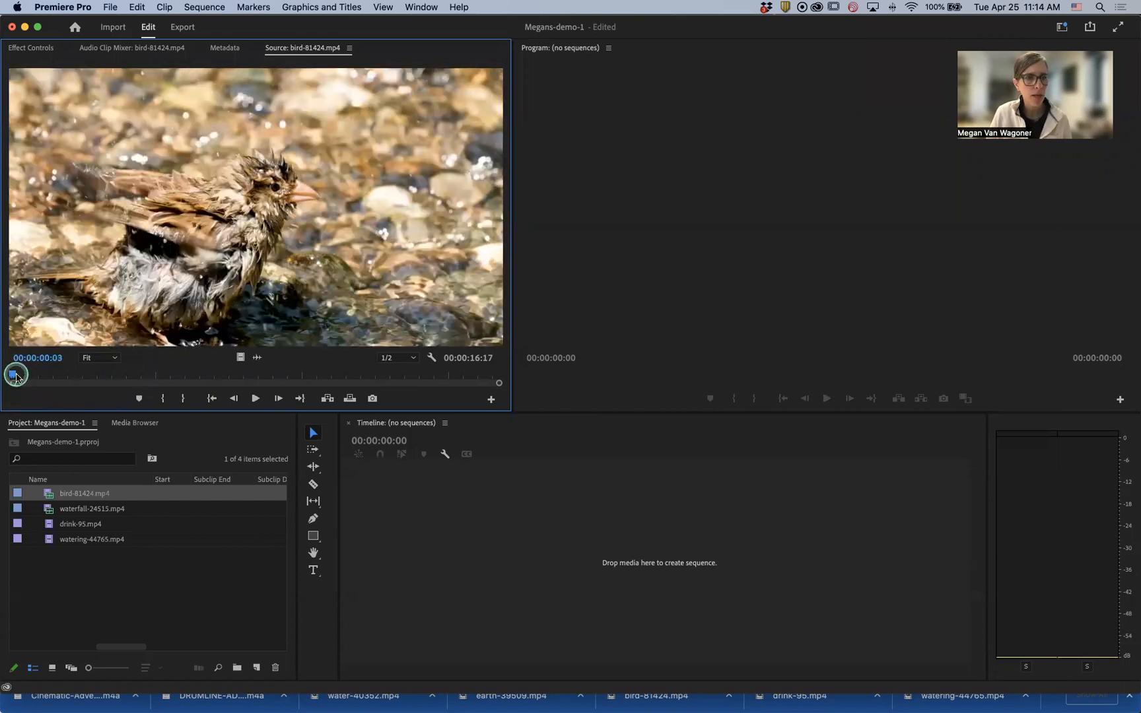
pyautogui.moveTo(11, 375); pyautogui.dragTo(8, 375)
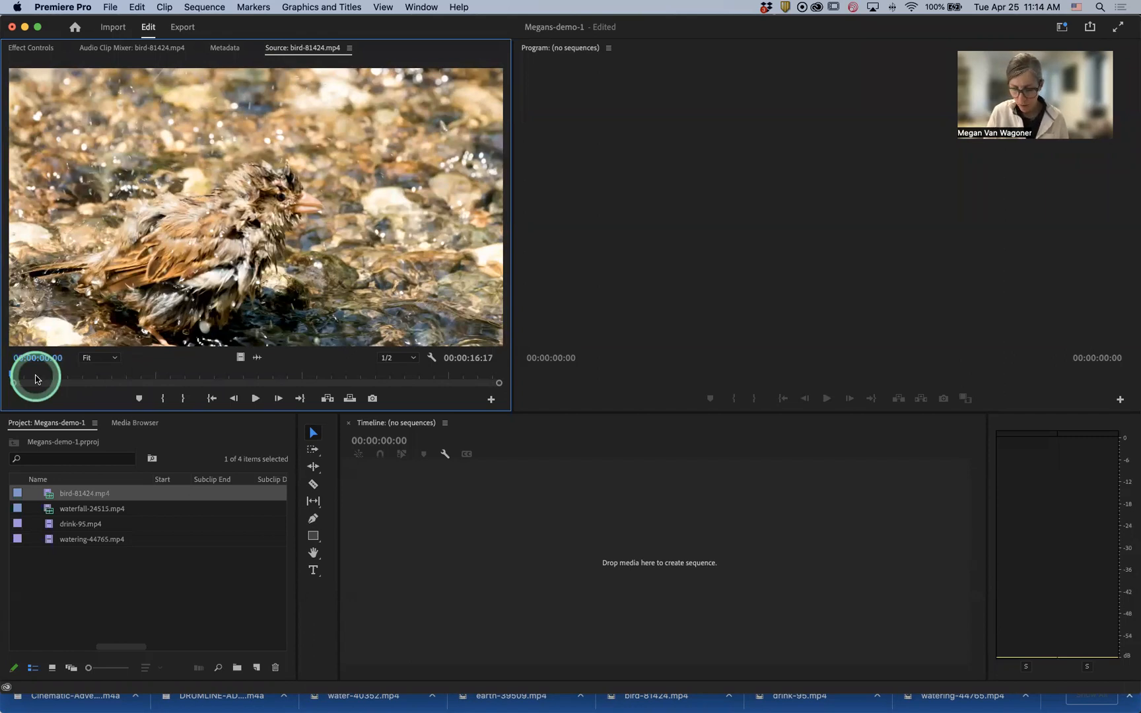
pyautogui.press('i')
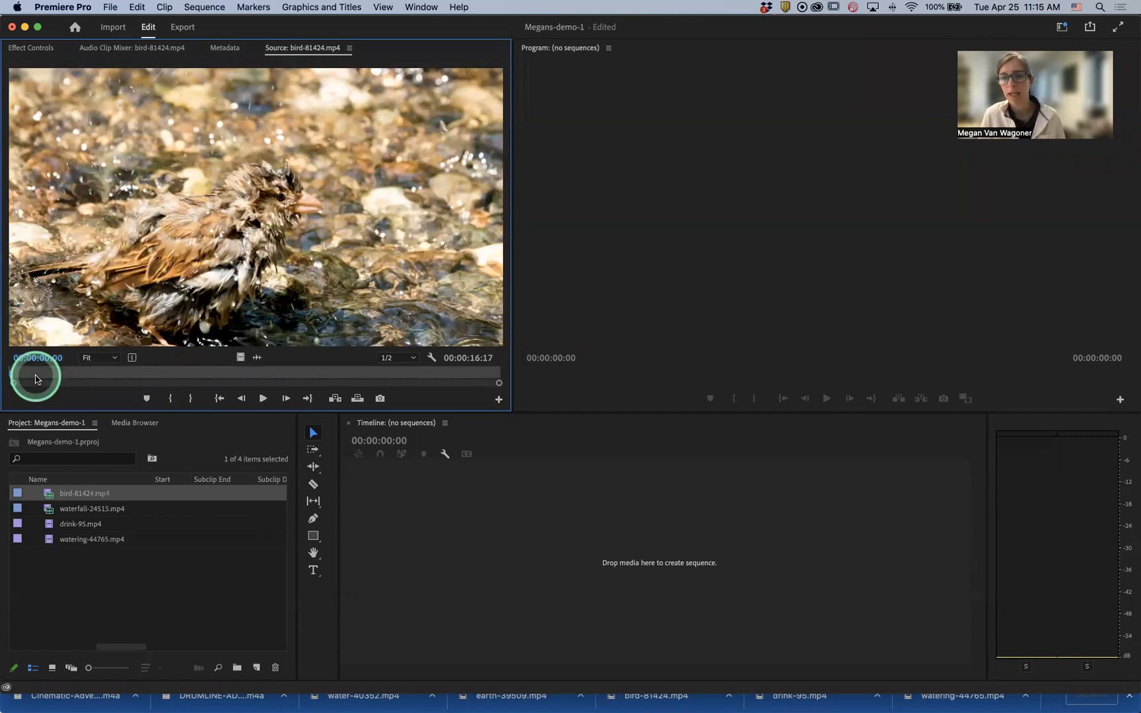
# - Play the bird clip from near its start and mark an Out point that gives a range of about 00:00:02:18
pyautogui.moveTo(36, 378)
pyautogui.mouseDown()
pyautogui.moveTo(11, 377)
pyautogui.moveTo(131, 381)
pyautogui.moveTo(20, 377)
pyautogui.mouseUp()
pyautogui.press('space')
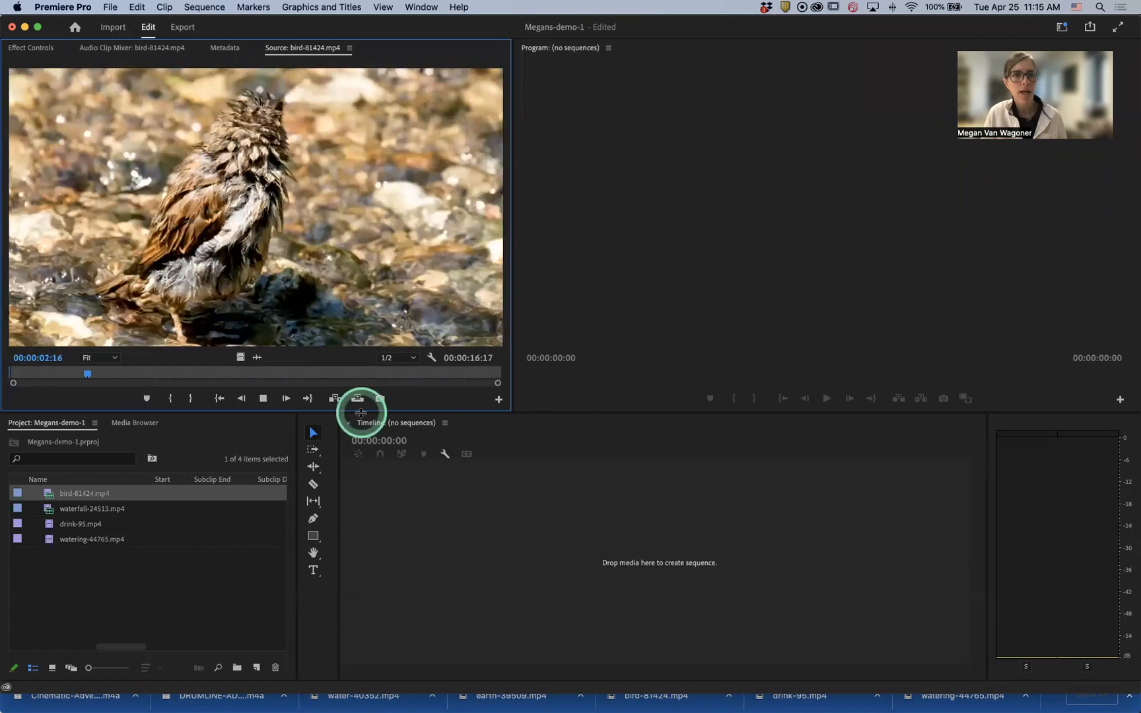
pyautogui.press('o')
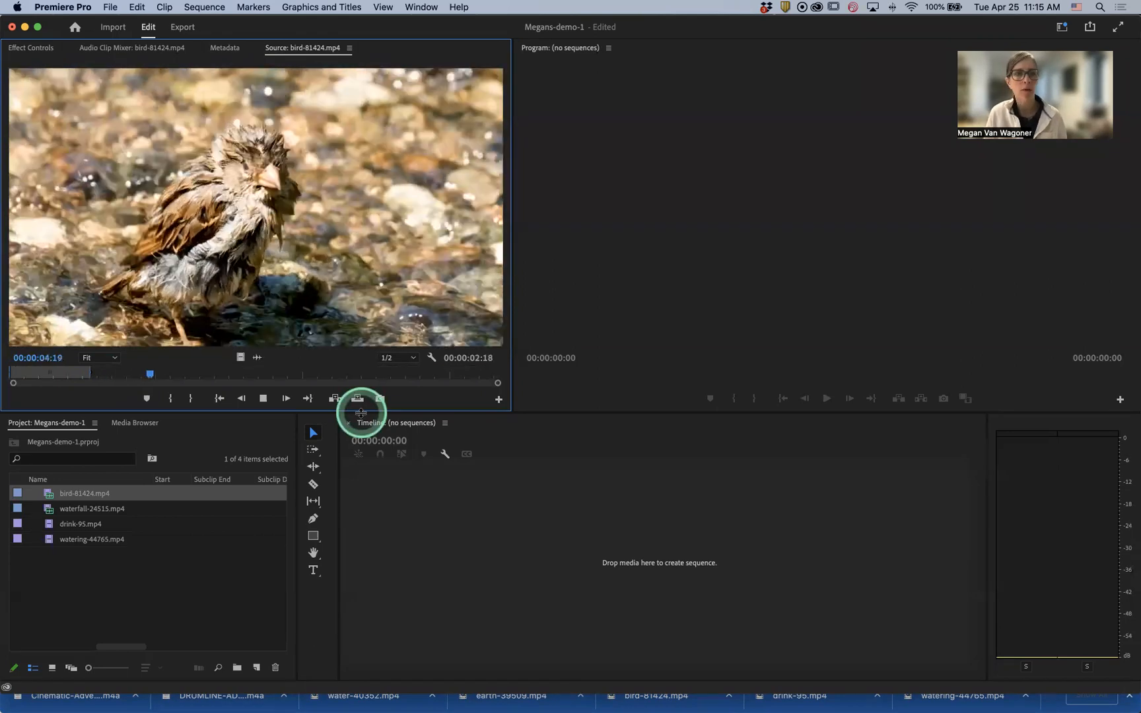
# - Stop the source playback and create a new sequence by placing the marked bird-81424.mp4 range at the start of the empty timeline
pyautogui.press('space')
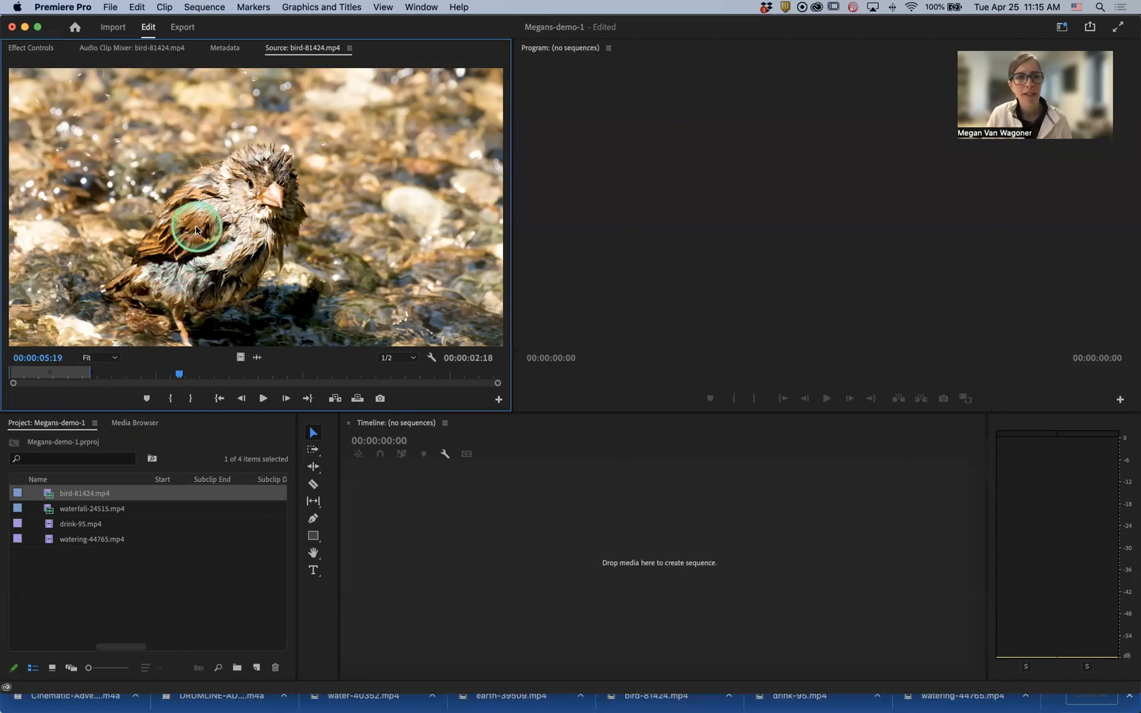
pyautogui.moveTo(213, 213); pyautogui.dragTo(359, 507)
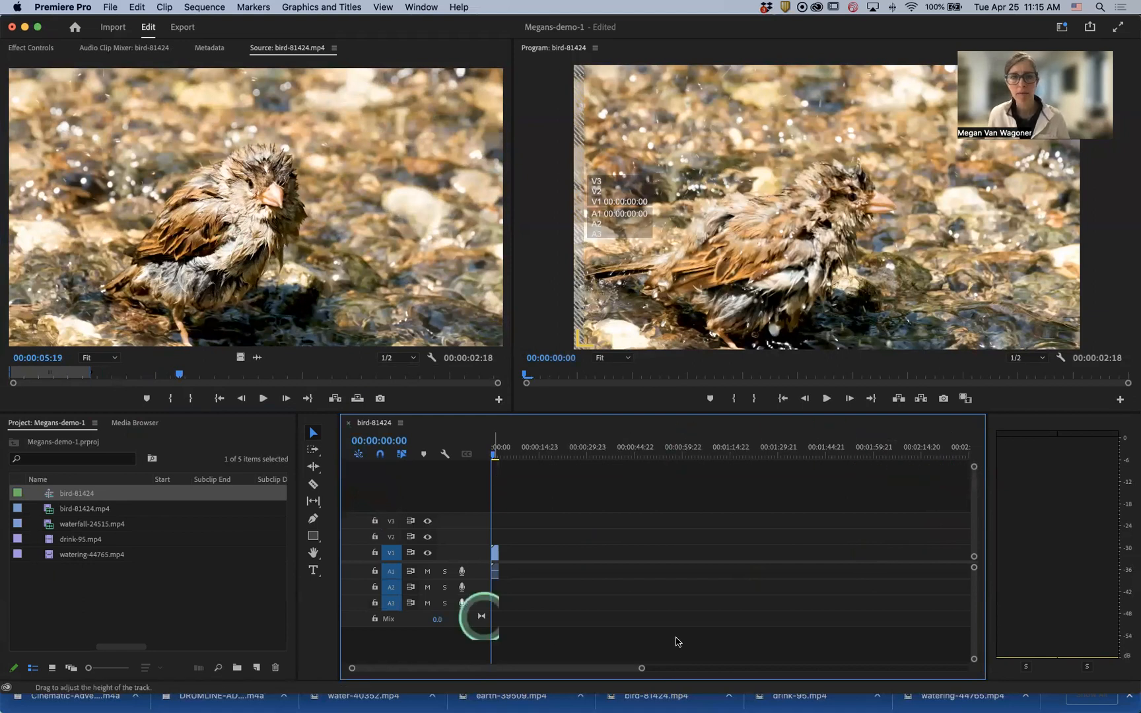
pyautogui.click(755, 593)
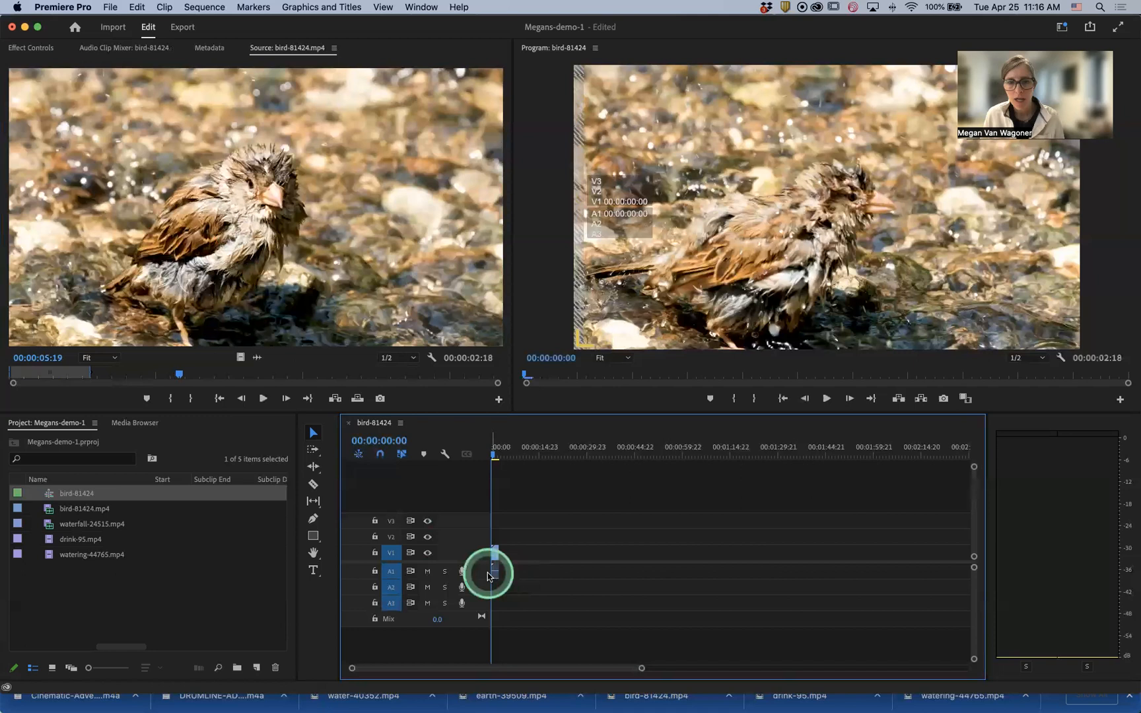
# - Zoom in the timeline so the bird clip is shown larger, with roughly the first 30 seconds of the sequence in view
pyautogui.hscroll(3, 492, 573)
pyautogui.click(565, 601)
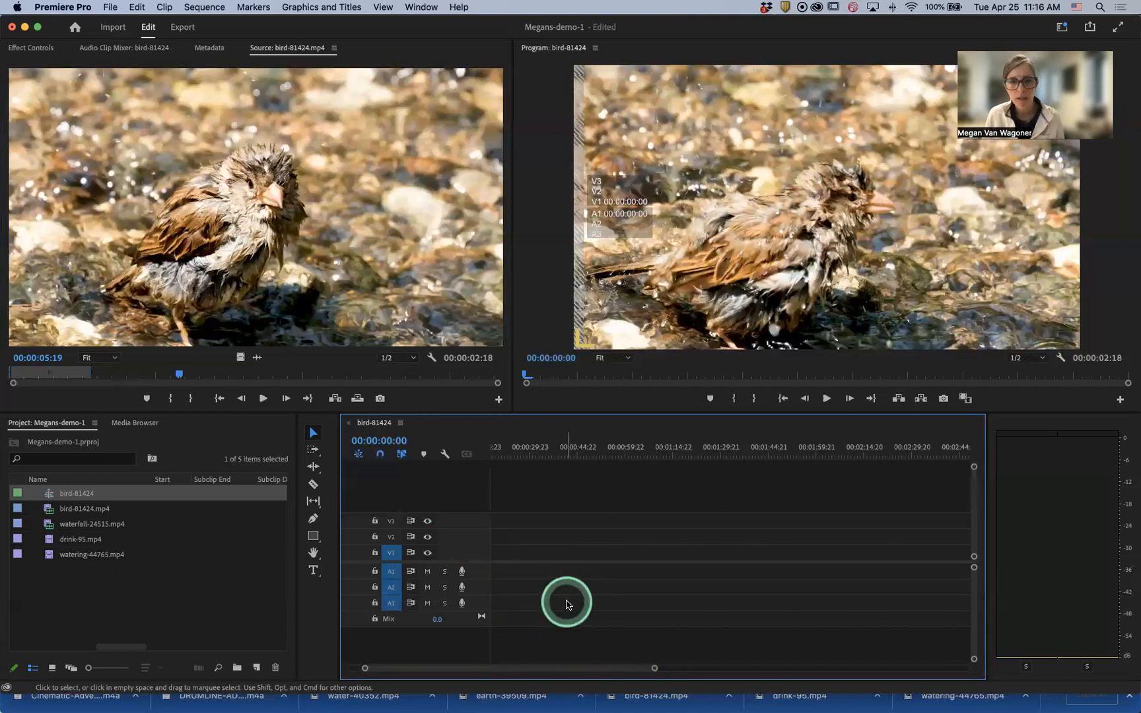
pyautogui.hscroll(-3, 566, 602)
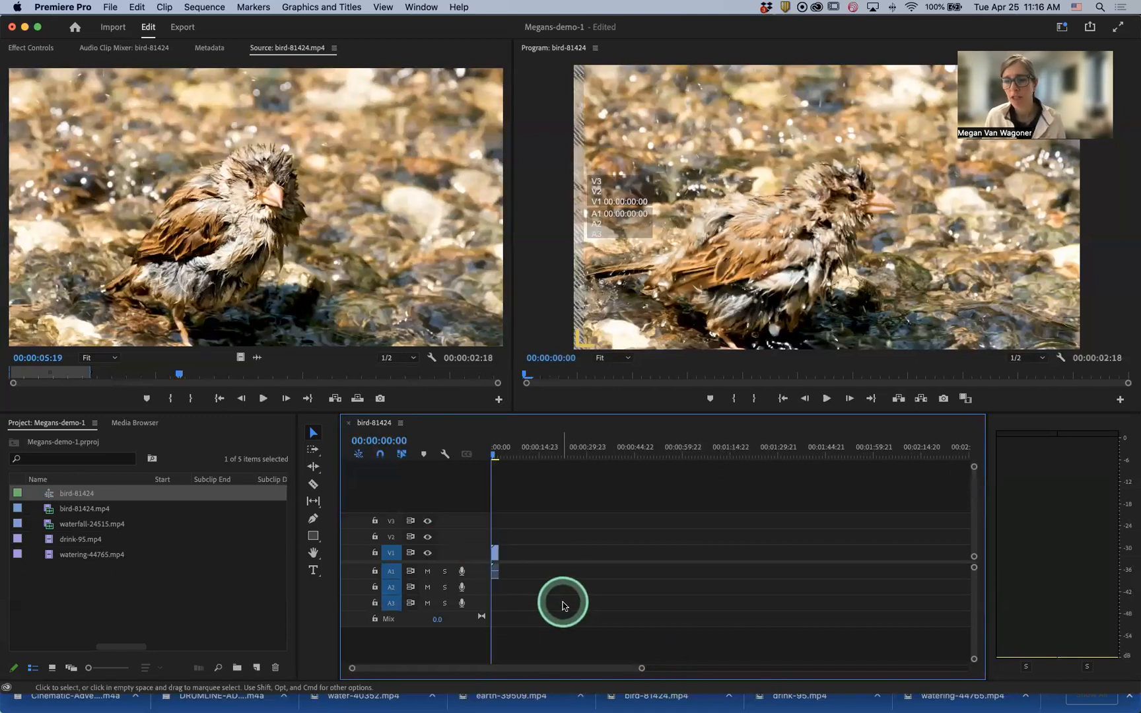
pyautogui.click(605, 641)
pyautogui.click(643, 669)
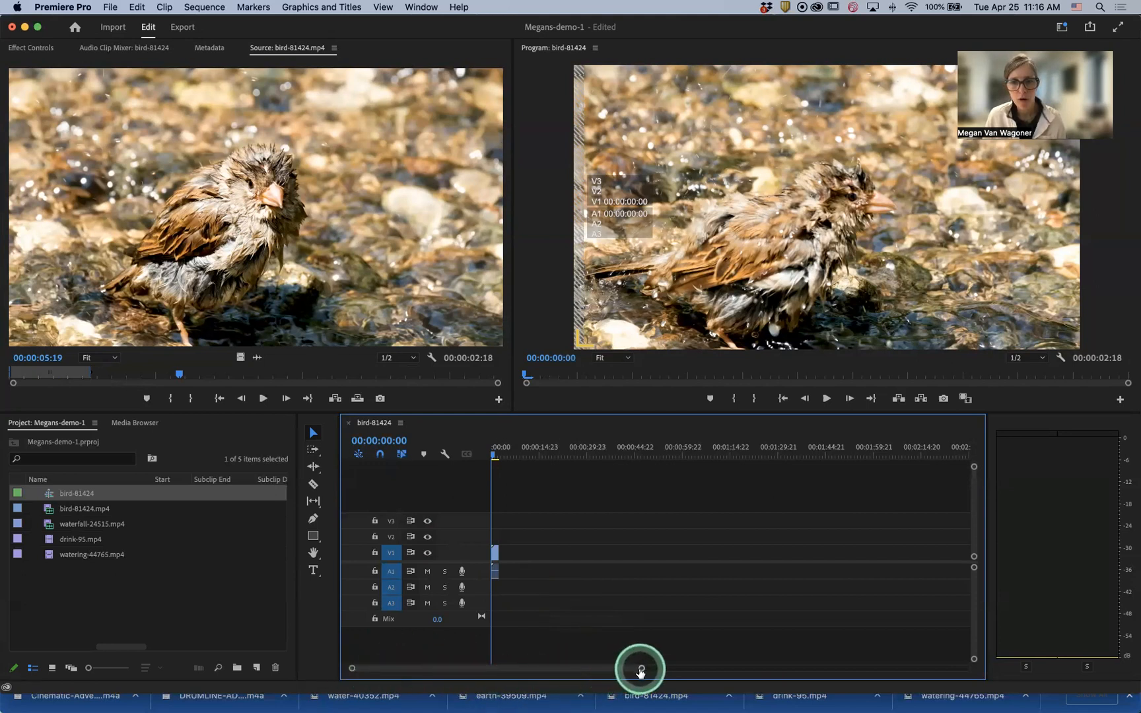
pyautogui.moveTo(377, 669); pyautogui.dragTo(334, 664)
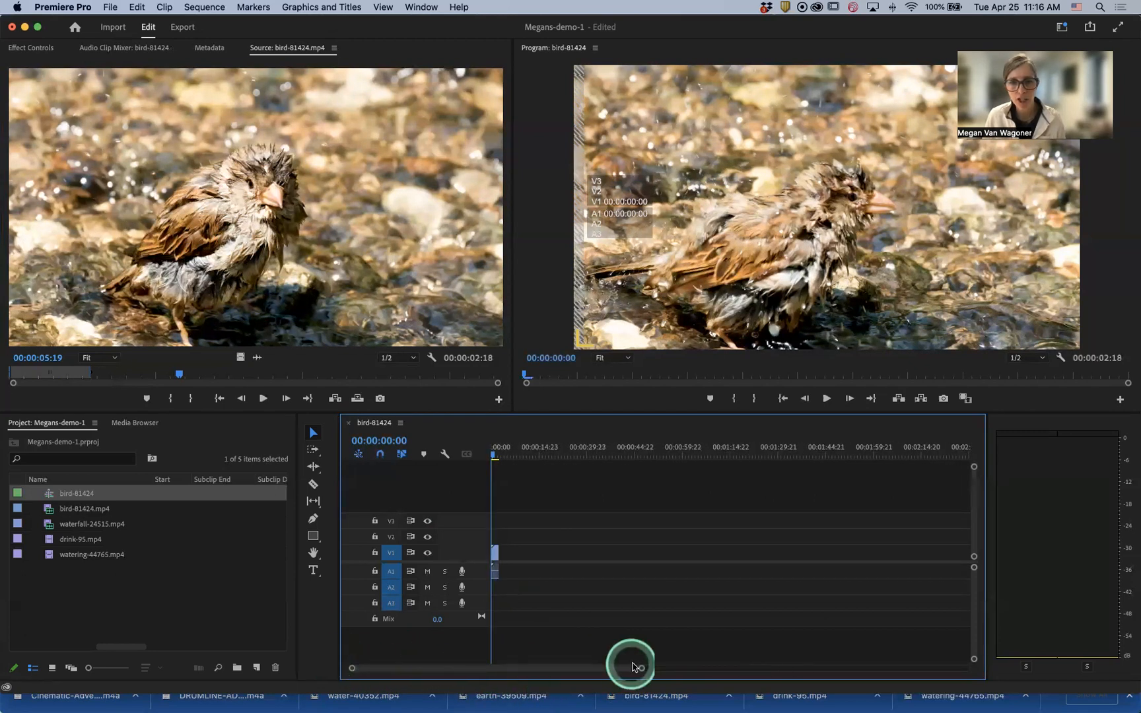
pyautogui.moveTo(639, 669); pyautogui.dragTo(573, 667)
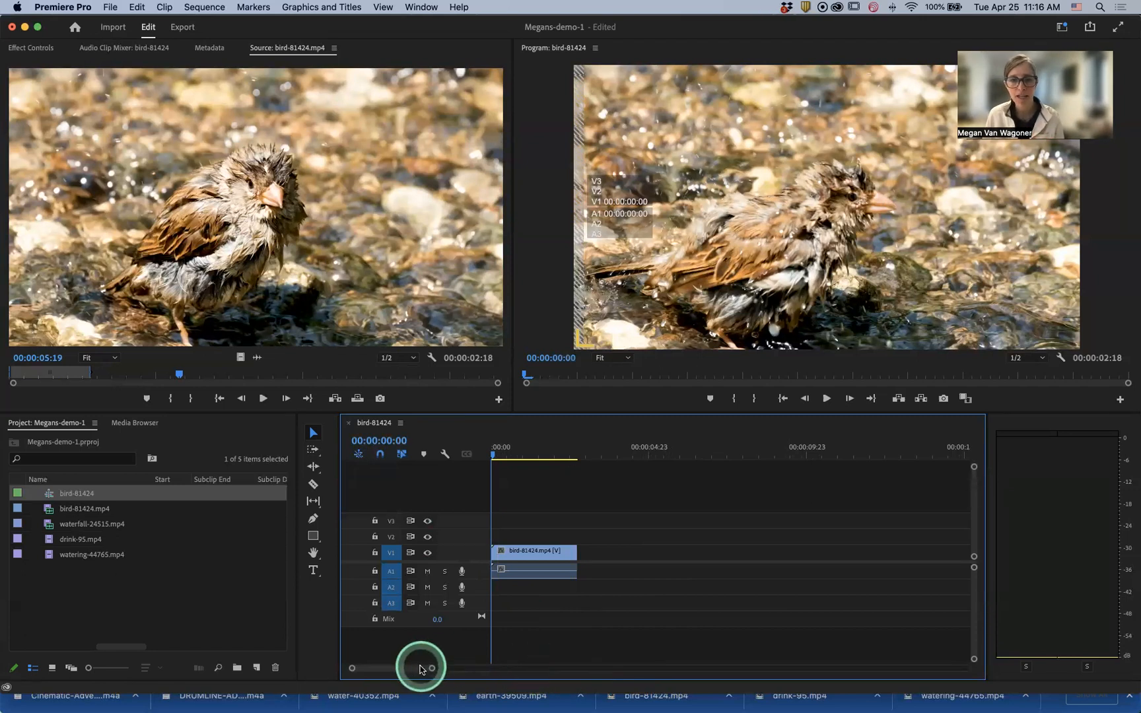
pyautogui.moveTo(433, 668); pyautogui.dragTo(471, 672)
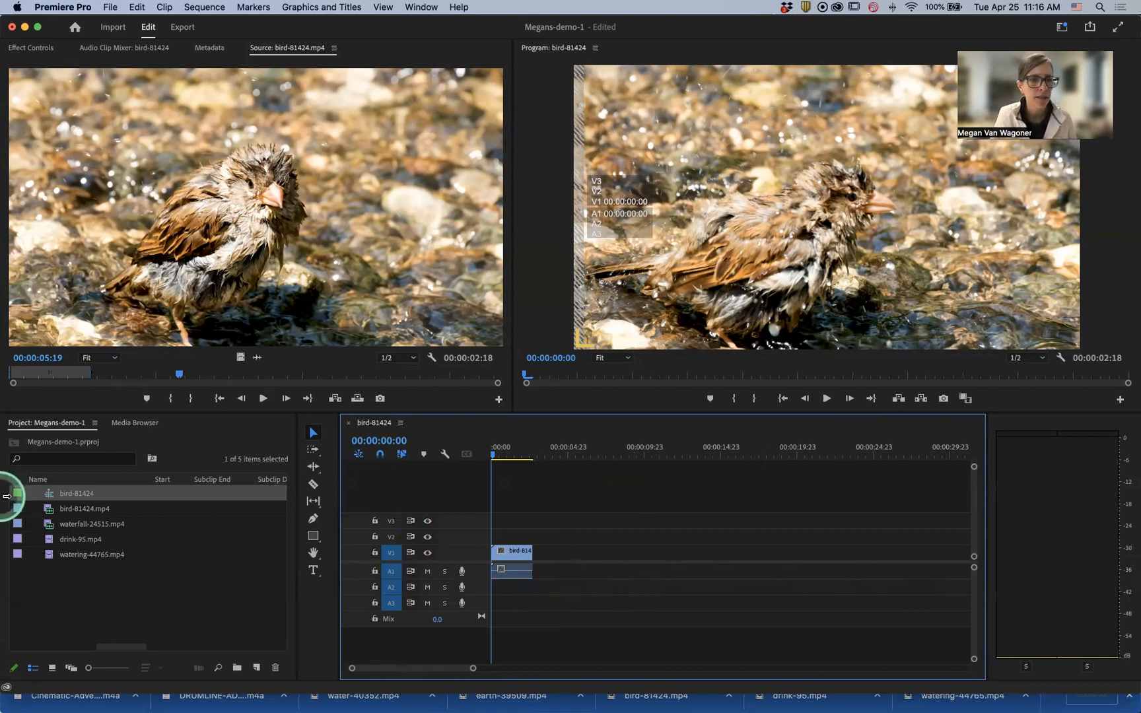
# - Open waterfall-24515.mp4 in the Source Monitor, play it and mark an In-to-Out range of about 00:00:04:16
pyautogui.click(50, 529)
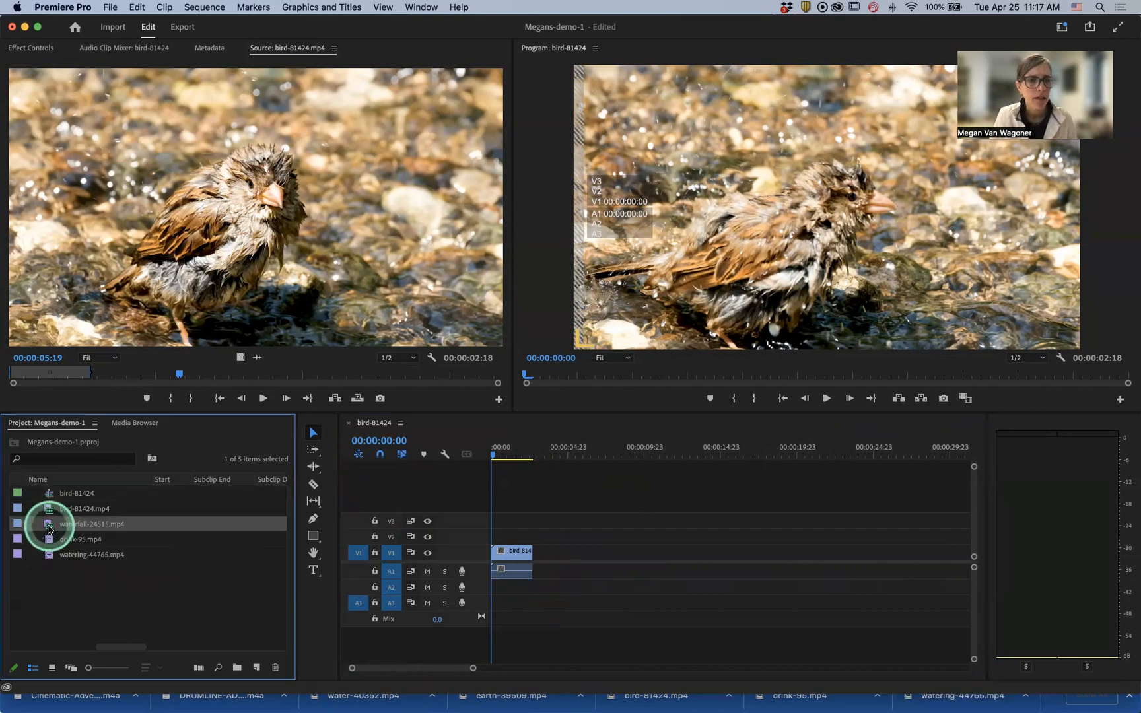
pyautogui.doubleClick(49, 529)
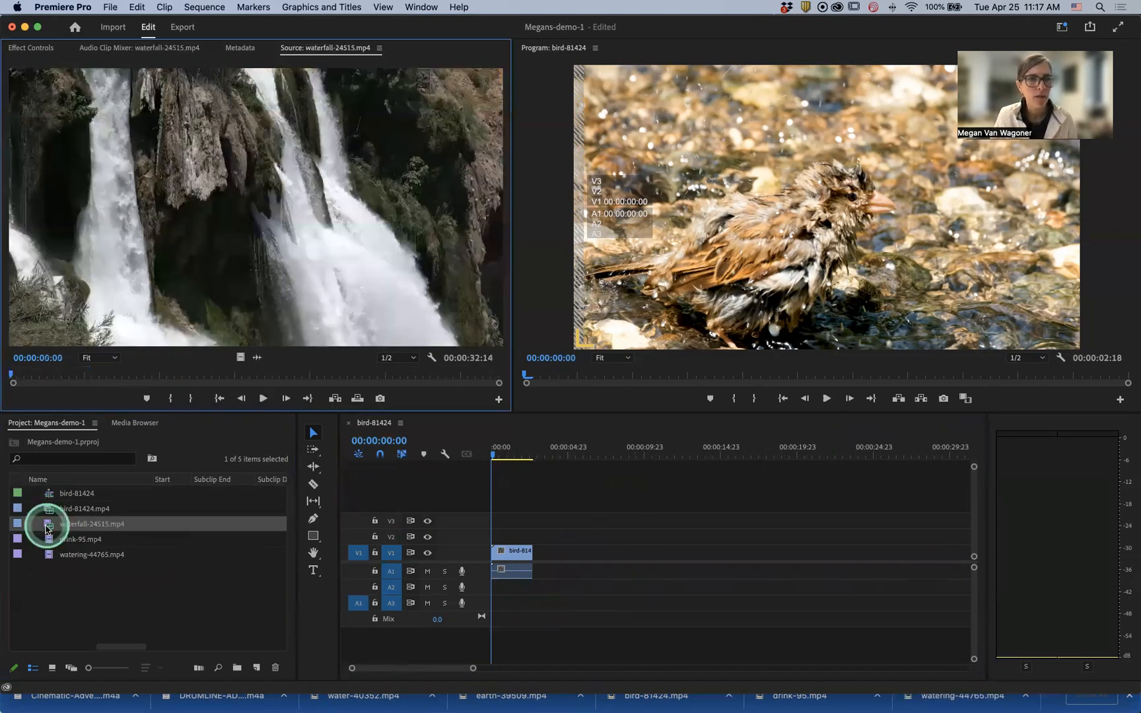
pyautogui.click(218, 69)
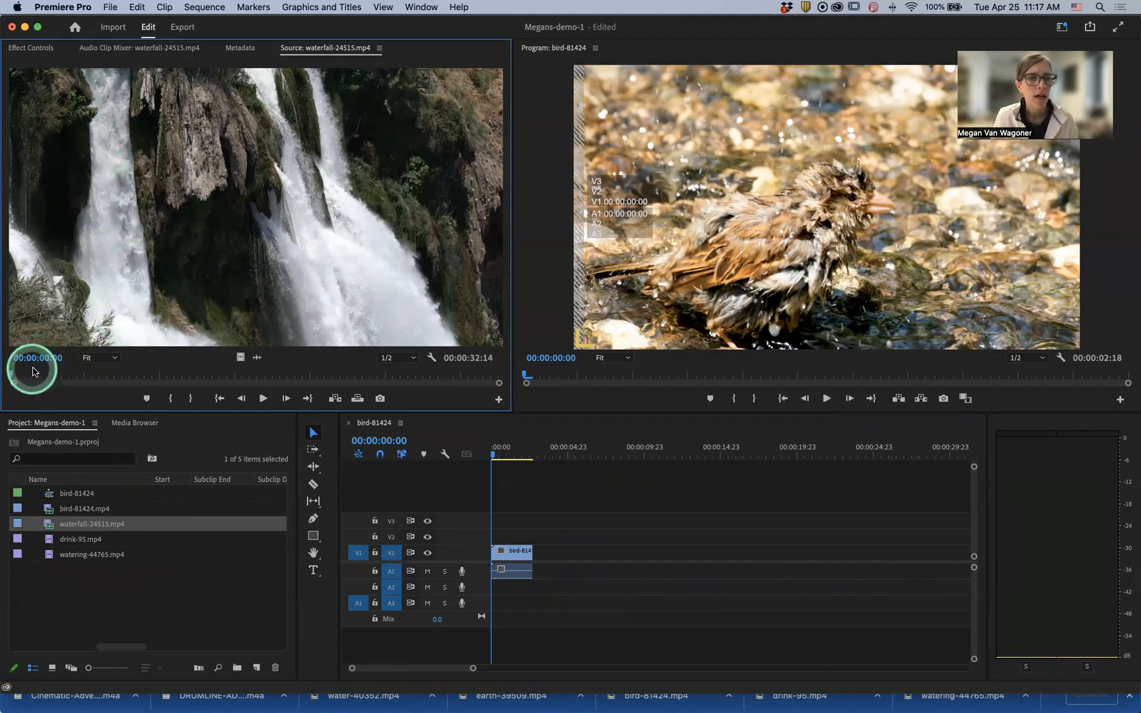
pyautogui.press('space')
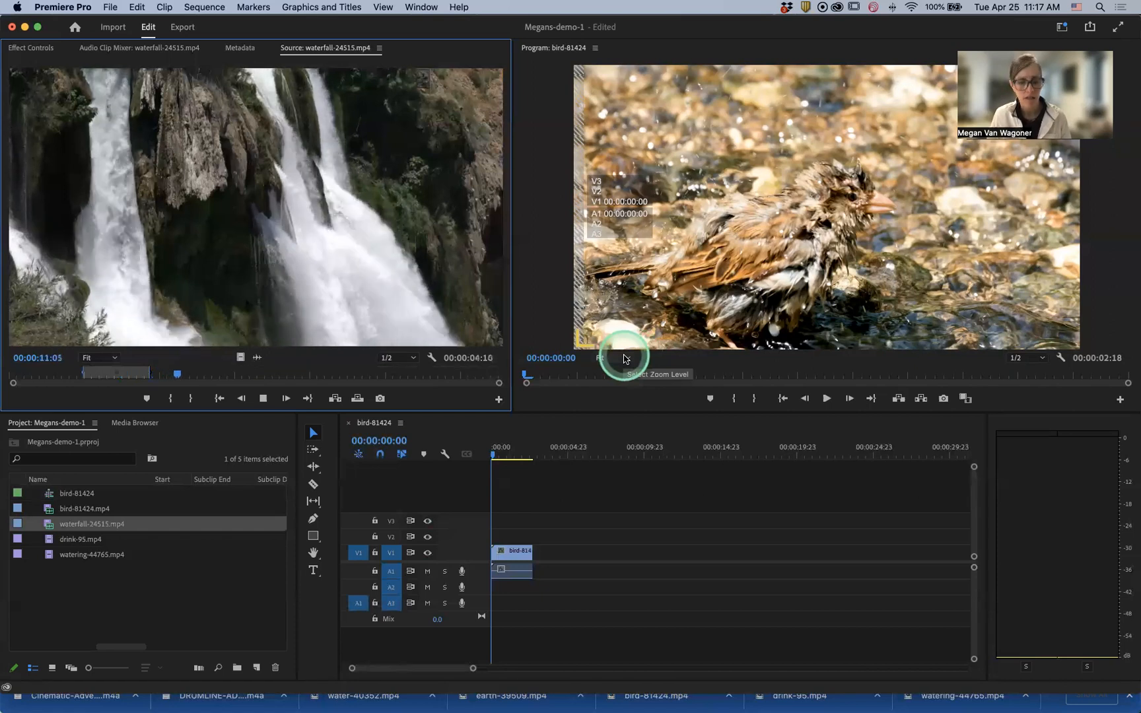
pyautogui.press('space')
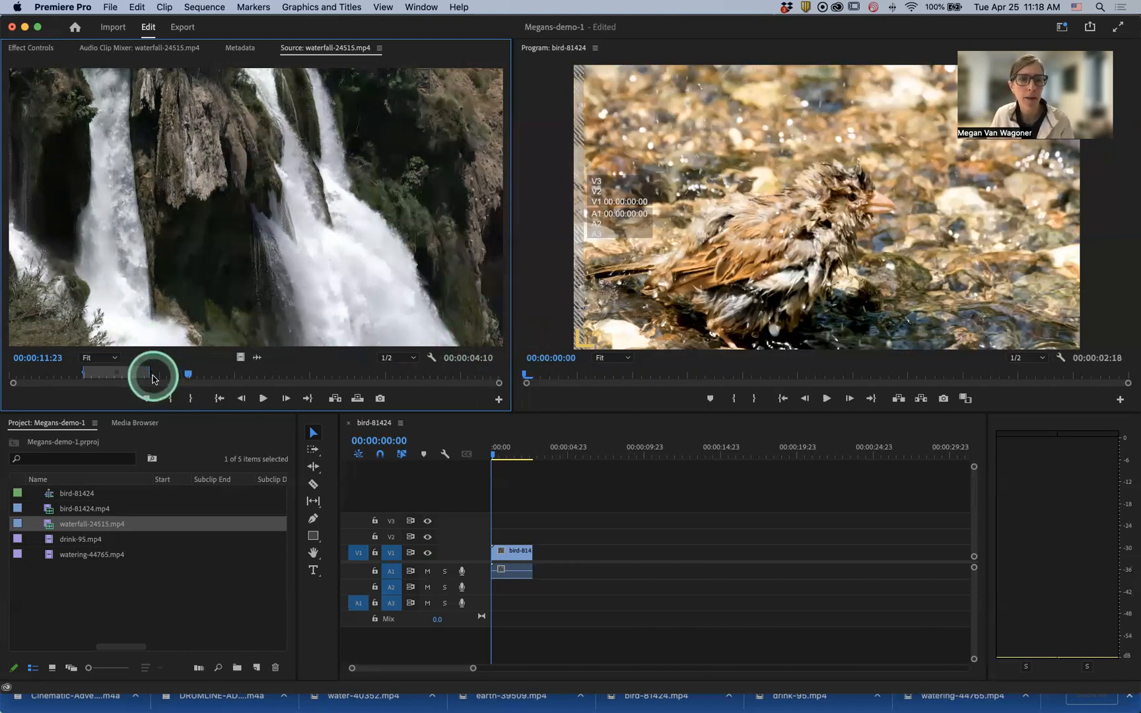
pyautogui.moveTo(150, 374); pyautogui.dragTo(154, 375)
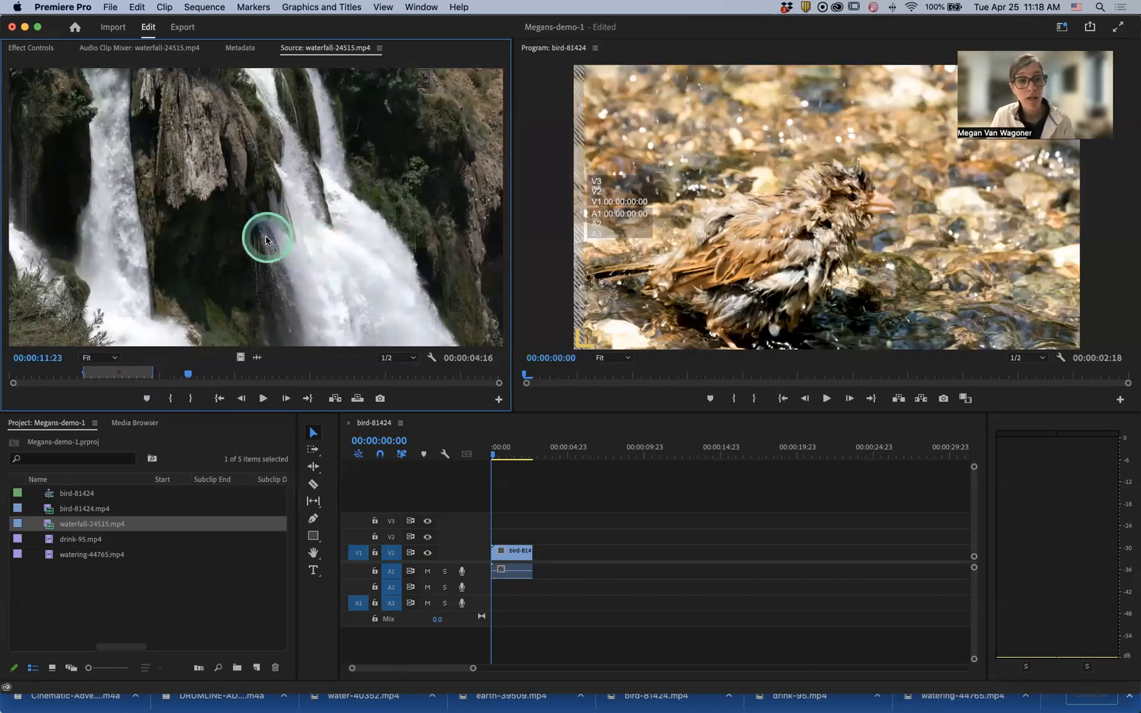
# - Place the marked waterfall range on V1 directly after the bird clip and trim its end back to about 00:00:05:17 in the sequence
pyautogui.moveTo(459, 471); pyautogui.dragTo(535, 556)
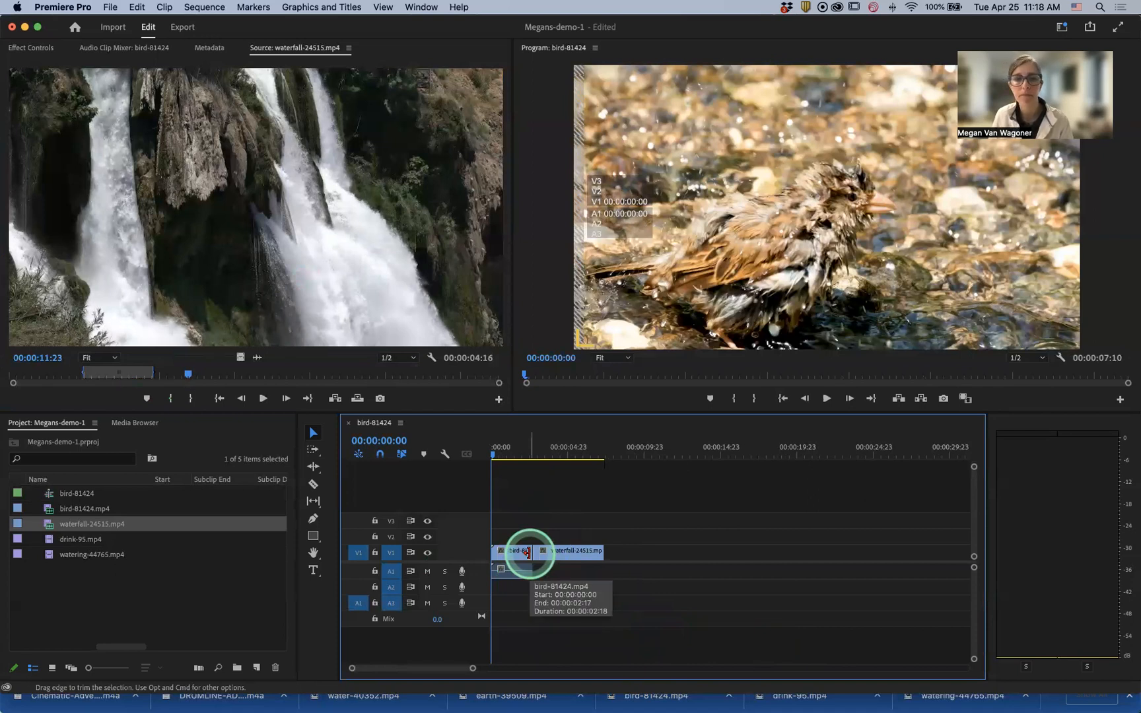
pyautogui.click(583, 558)
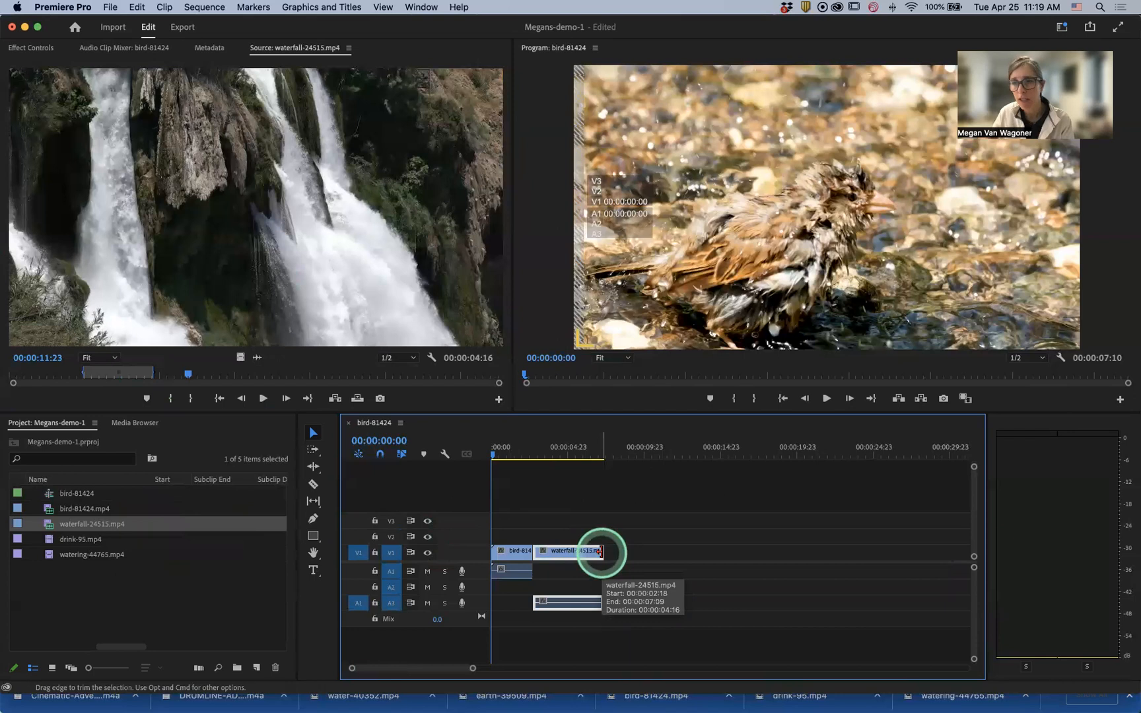
pyautogui.moveTo(600, 552); pyautogui.dragTo(576, 552)
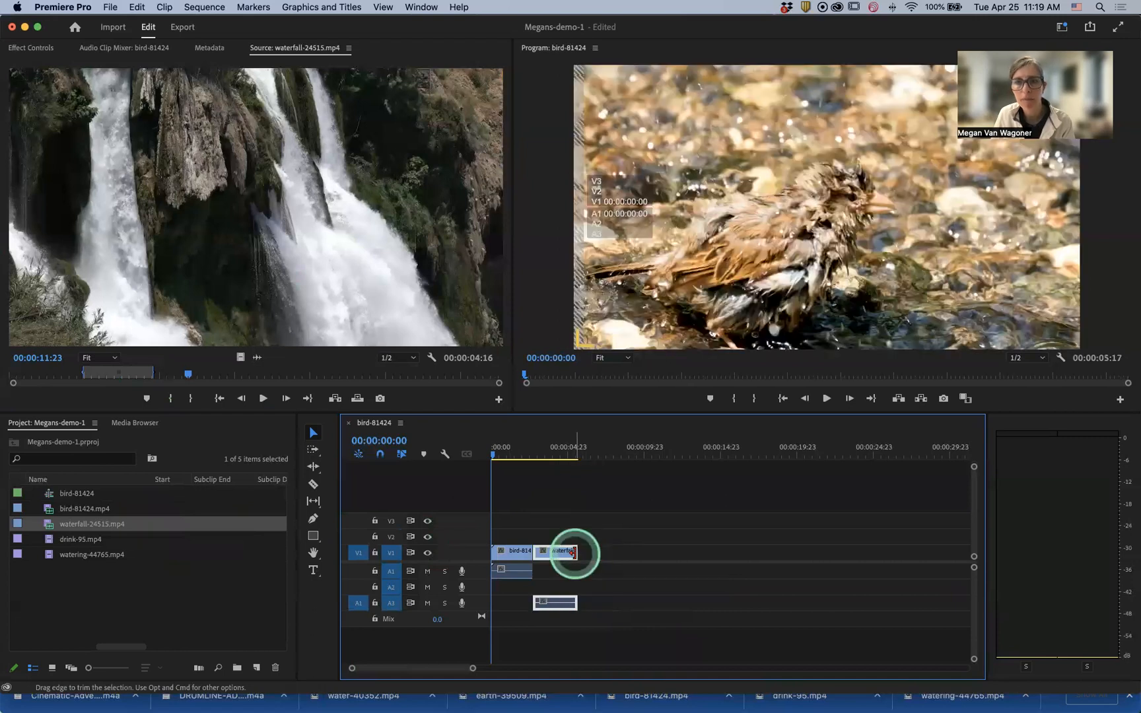
pyautogui.click(906, 573)
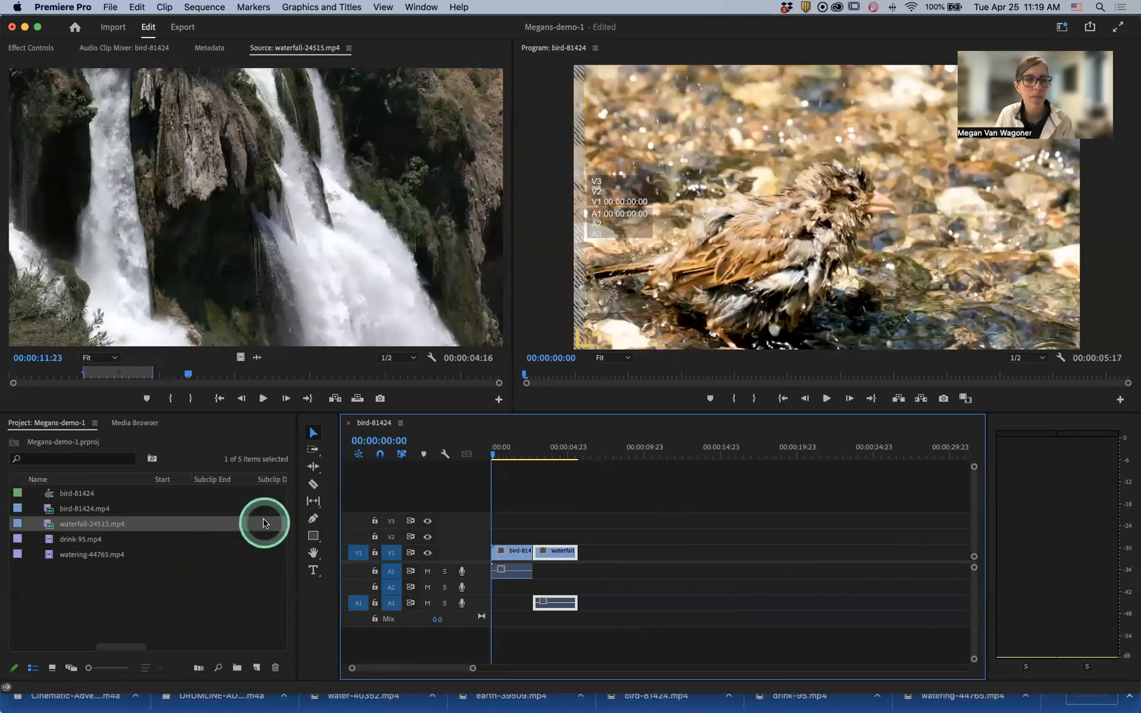
# - Open drink-95.mp4 in the Source Monitor, preview the pouring and mark an In point at 00:00:01:30, just before the water appears
pyautogui.doubleClick(48, 543)
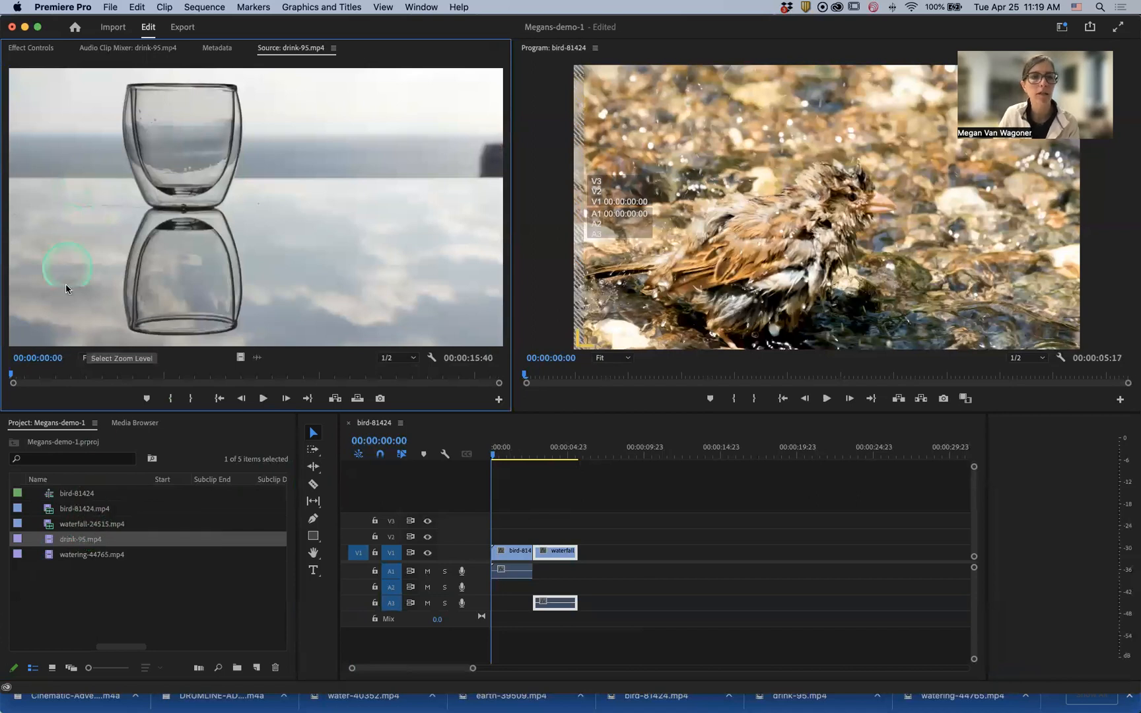
pyautogui.click(263, 399)
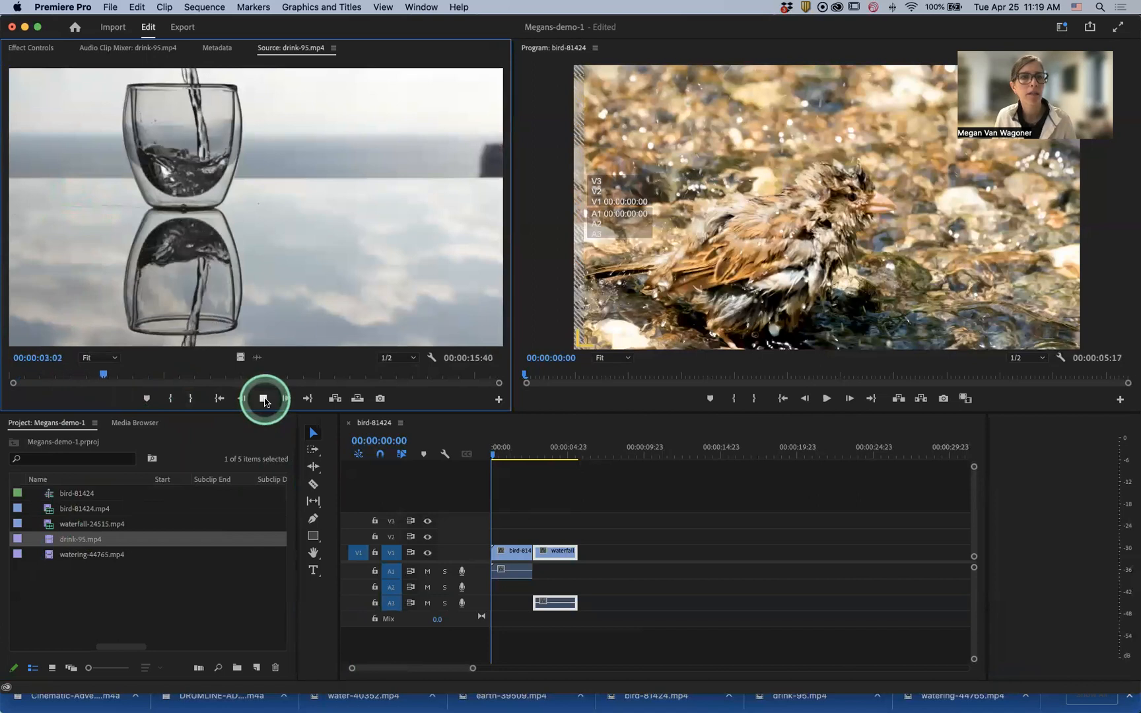
pyautogui.click(264, 399)
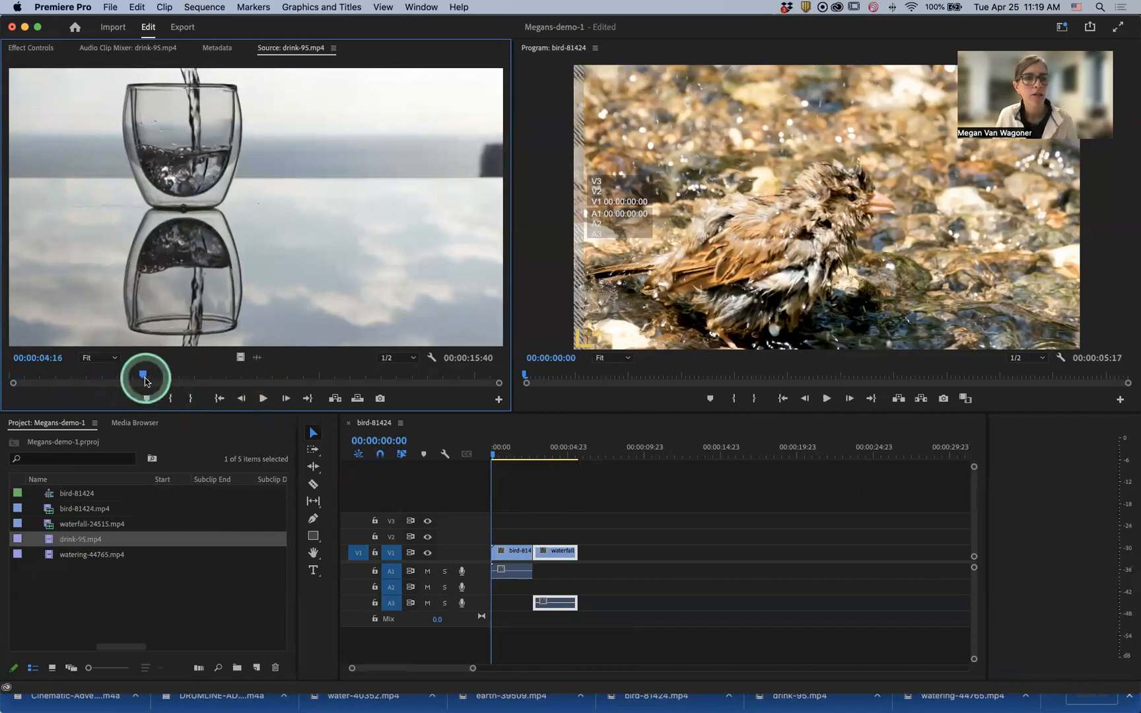
pyautogui.moveTo(144, 376); pyautogui.dragTo(61, 376)
pyautogui.moveTo(60, 375); pyautogui.dragTo(58, 375)
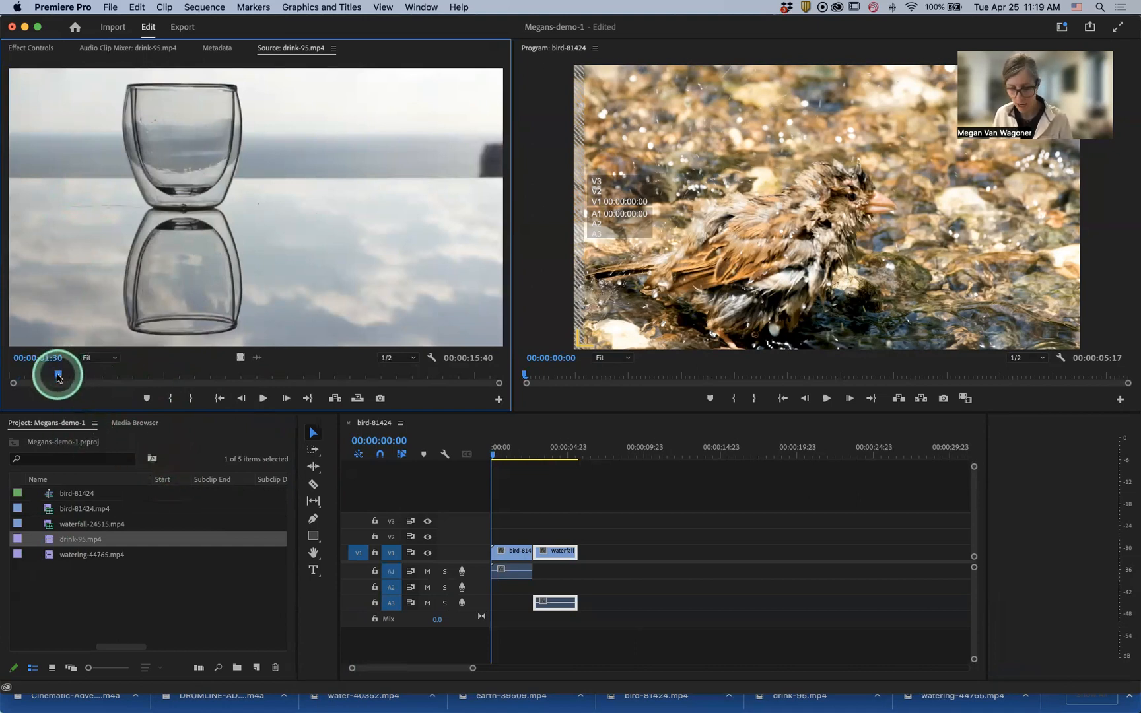
pyautogui.press('i')
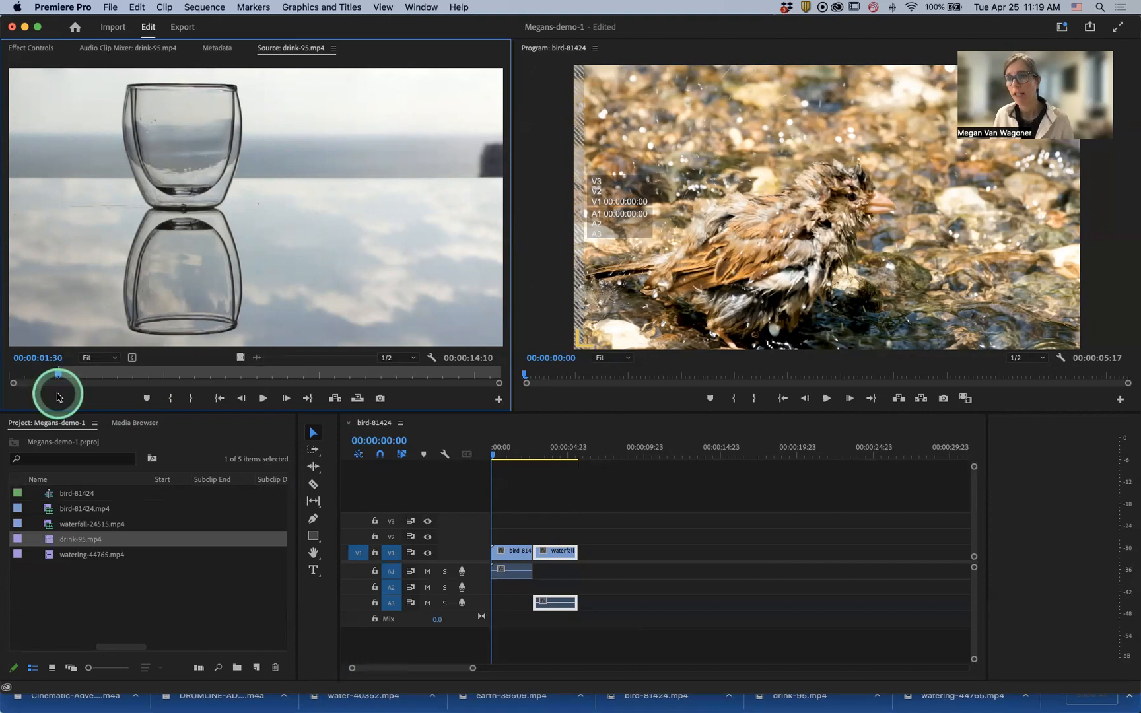
# - Mark an Out point giving drink-95.mp4 a range of about 00:00:10:38 and place it on V1 right after the waterfall clip
pyautogui.press('space')
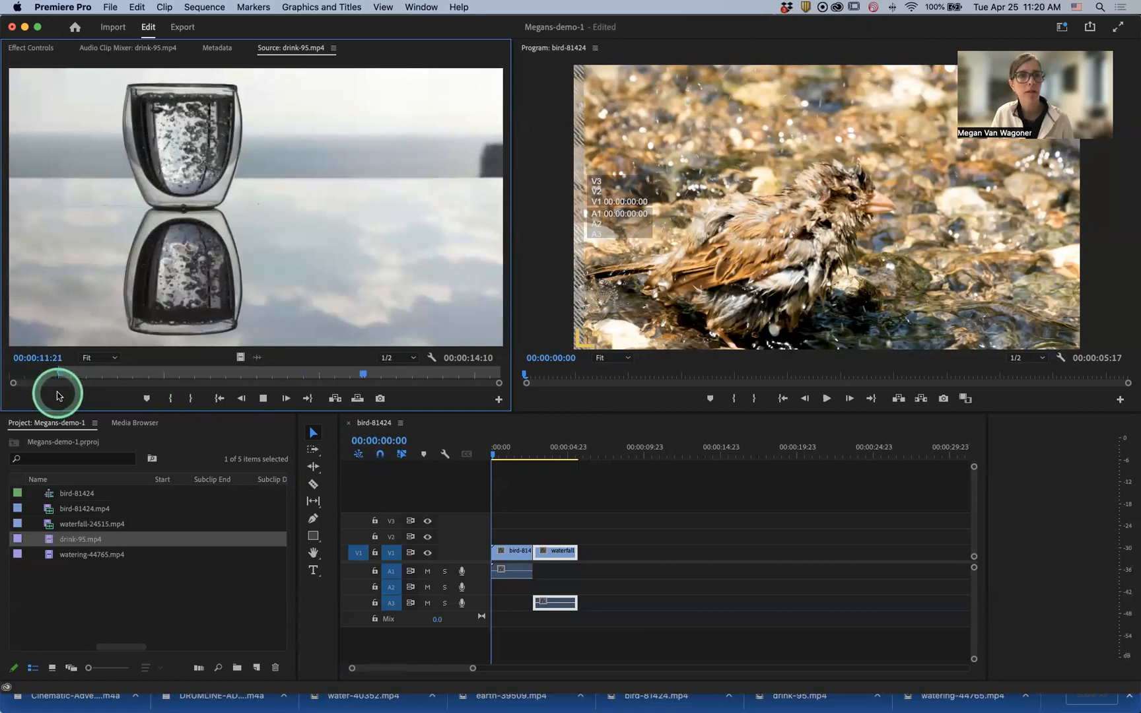
pyautogui.press('o')
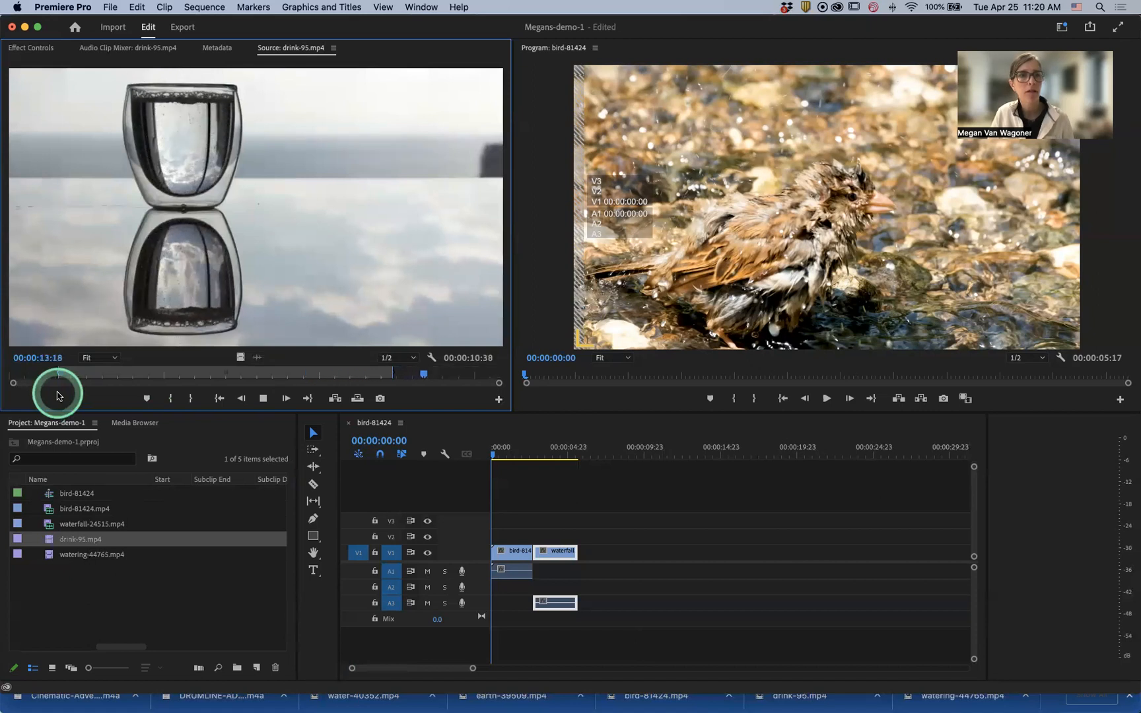
pyautogui.press('space')
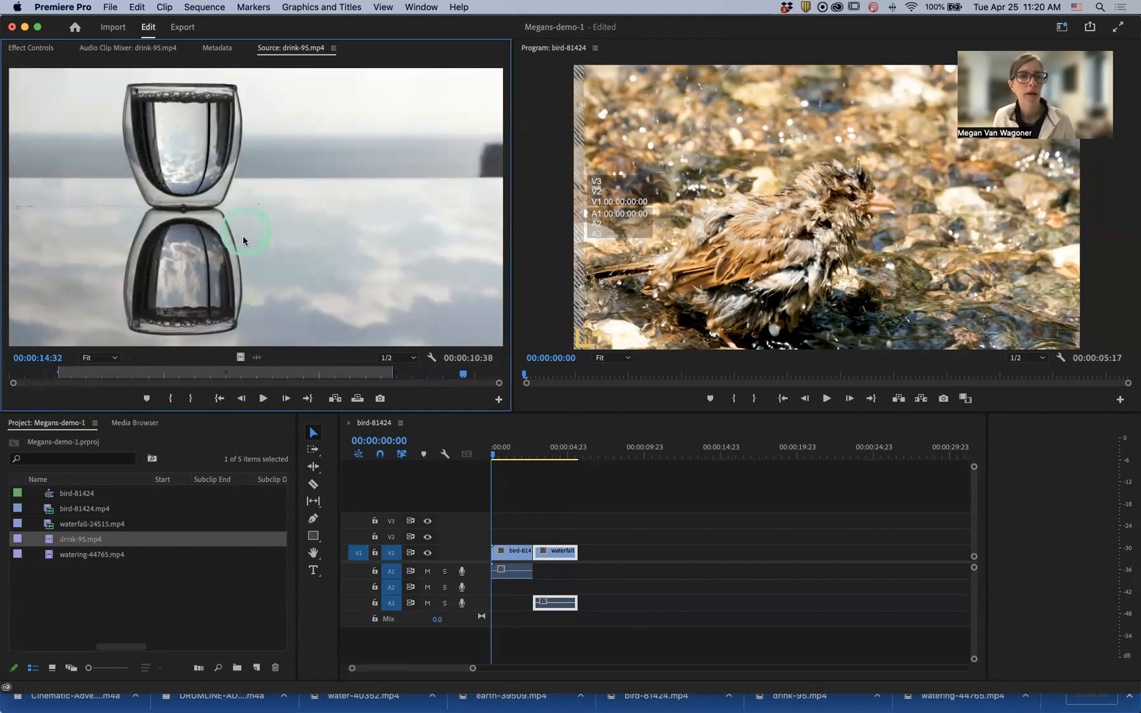
pyautogui.moveTo(552, 454); pyautogui.dragTo(582, 566)
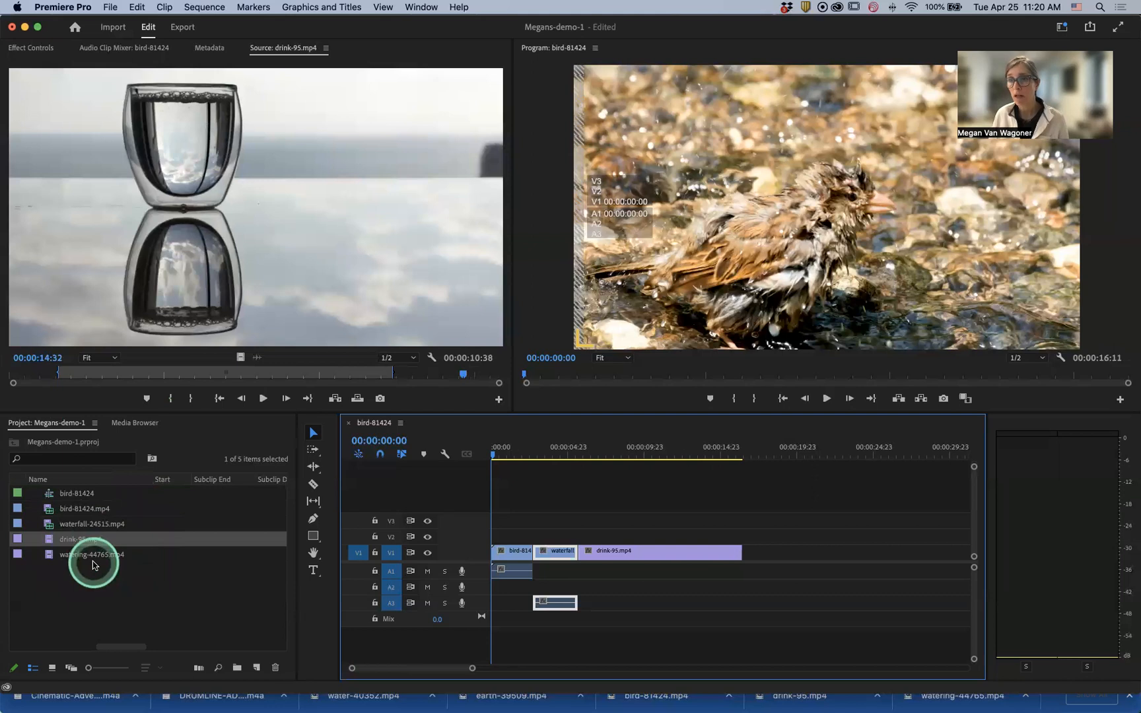
# - Mark a second waterfall-24515.mp4 range from 00:00:14:05, about 00:00:03:12 long, and place it on V1 directly after the drink clip
pyautogui.doubleClick(48, 524)
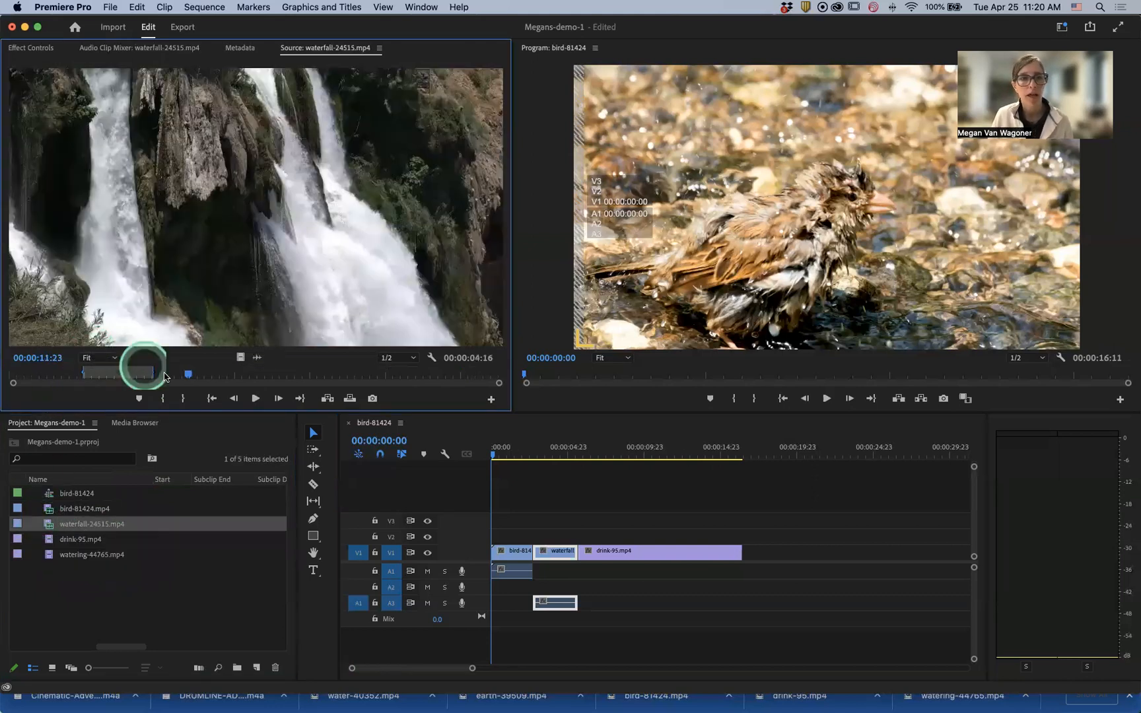
pyautogui.moveTo(186, 377); pyautogui.dragTo(221, 383)
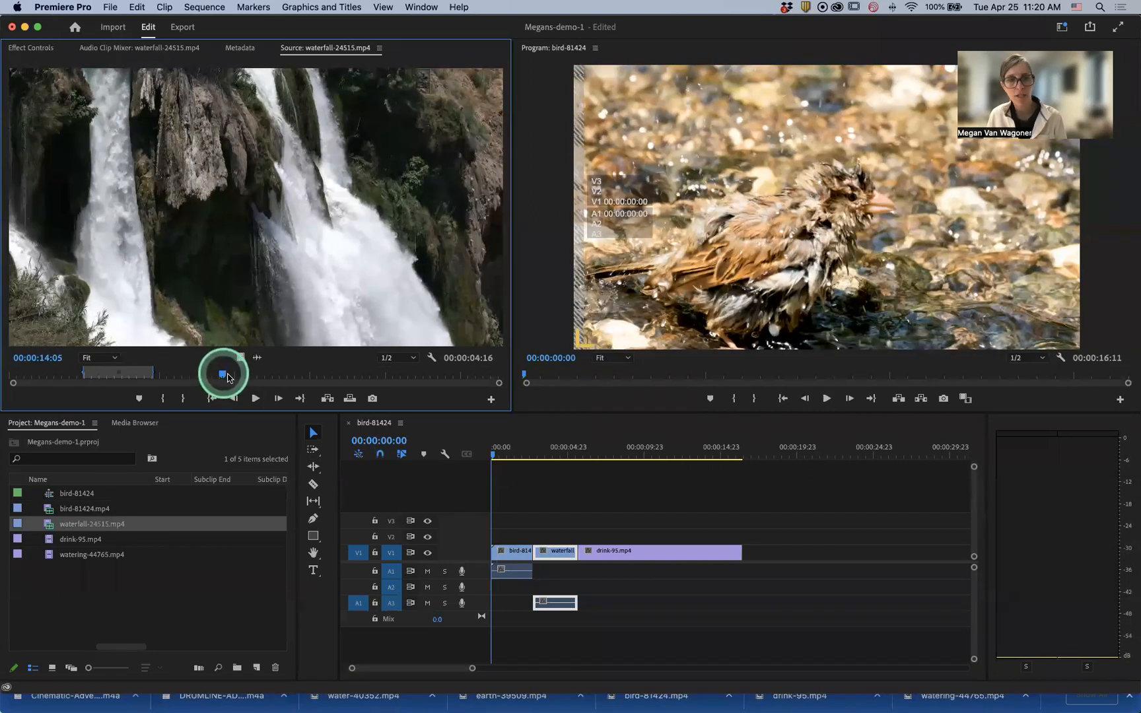
pyautogui.press('i')
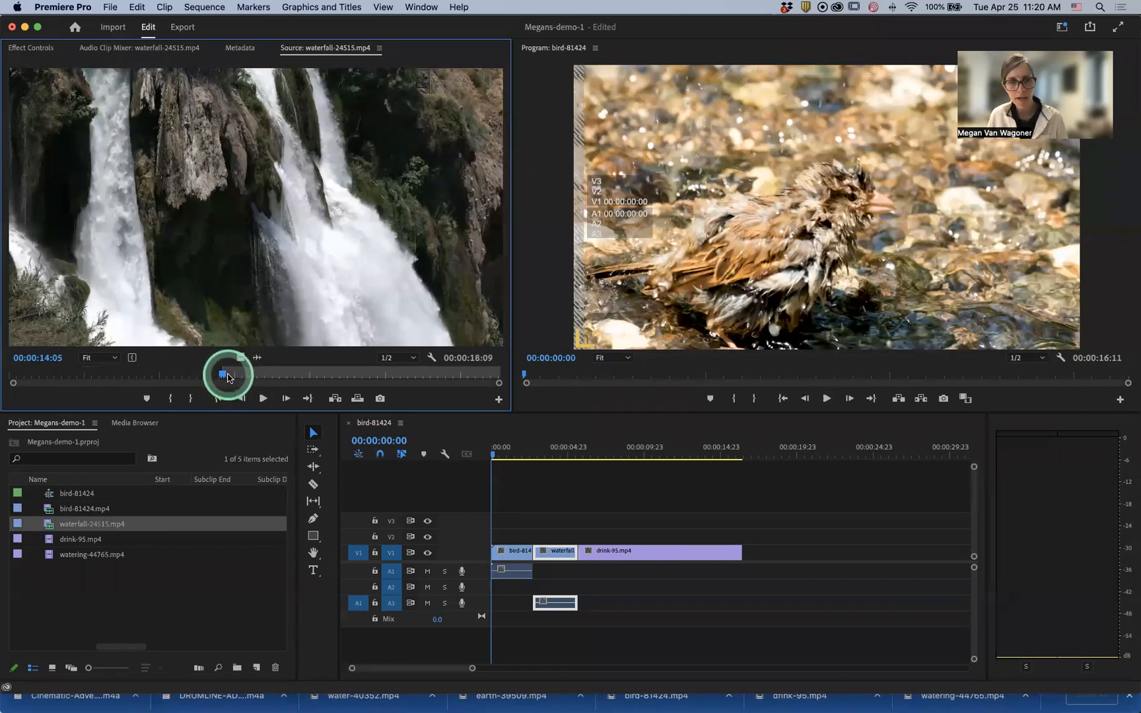
pyautogui.press('space')
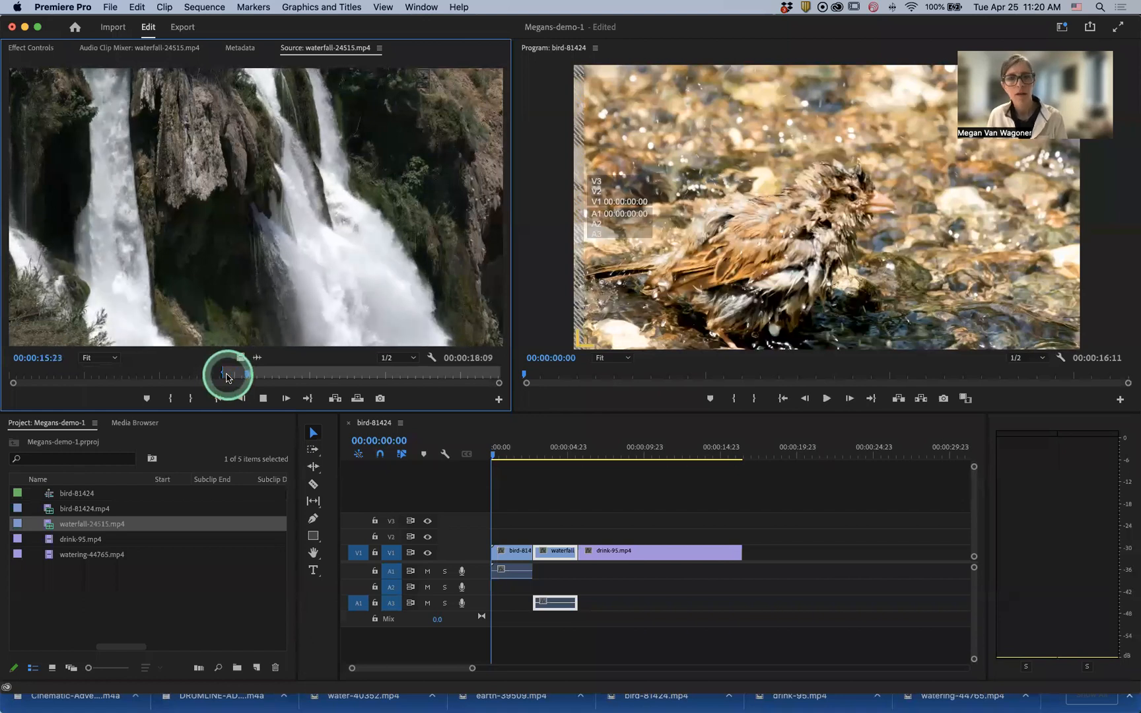
pyautogui.press('o')
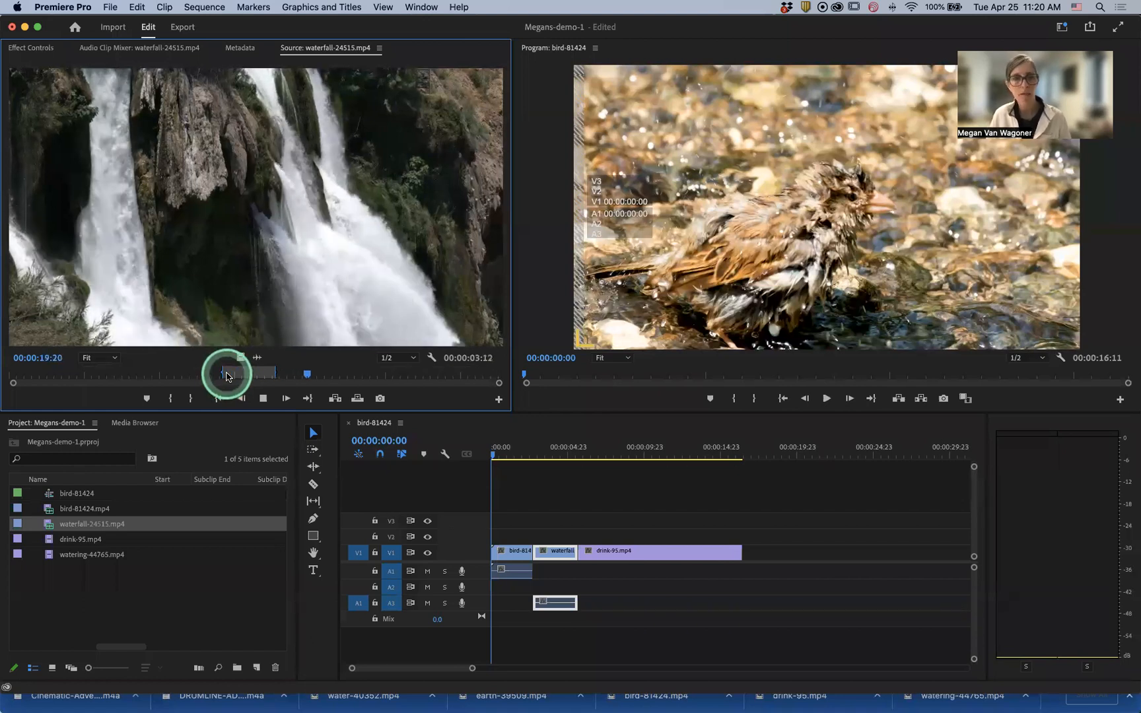
pyautogui.moveTo(277, 315); pyautogui.dragTo(746, 558)
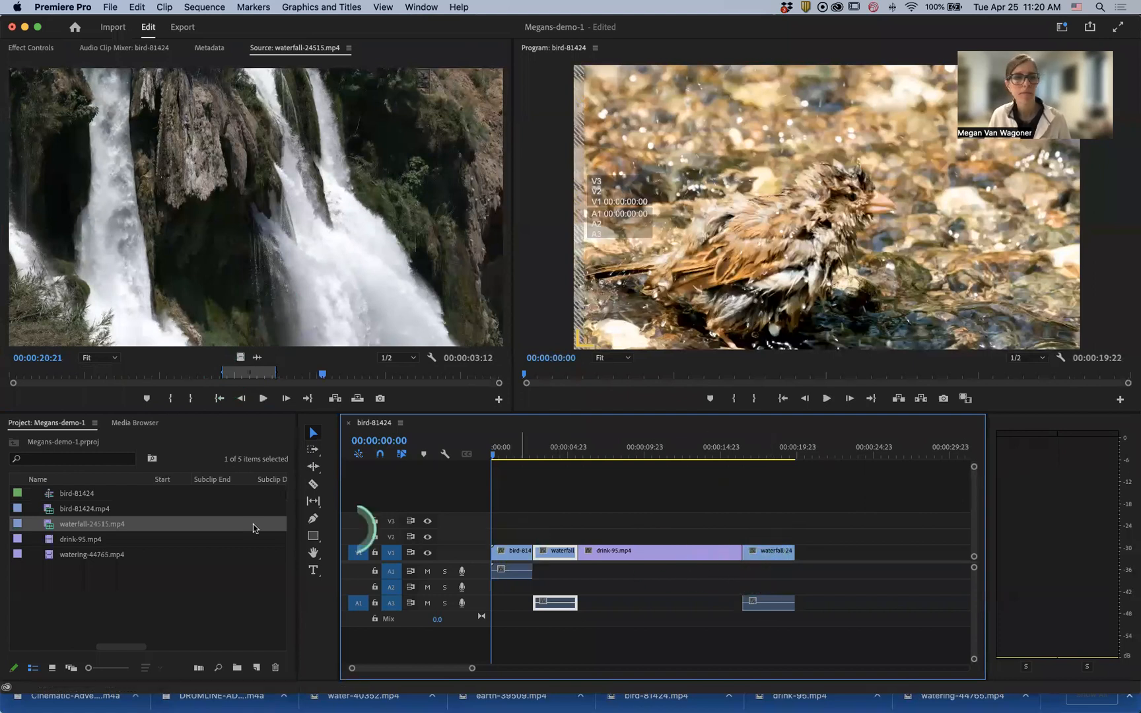
# - Mark a range of about 00:00:03:41 in watering-44765.mp4 and place it on V1 directly after the second waterfall clip
pyautogui.doubleClick(47, 556)
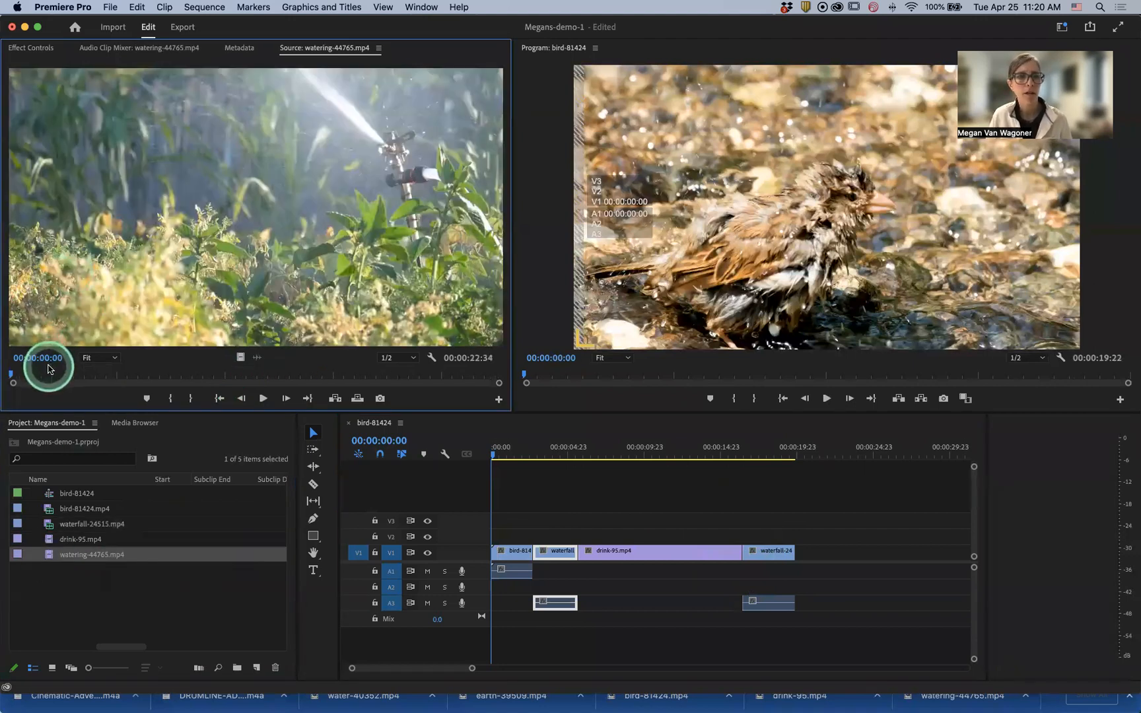
pyautogui.press('space')
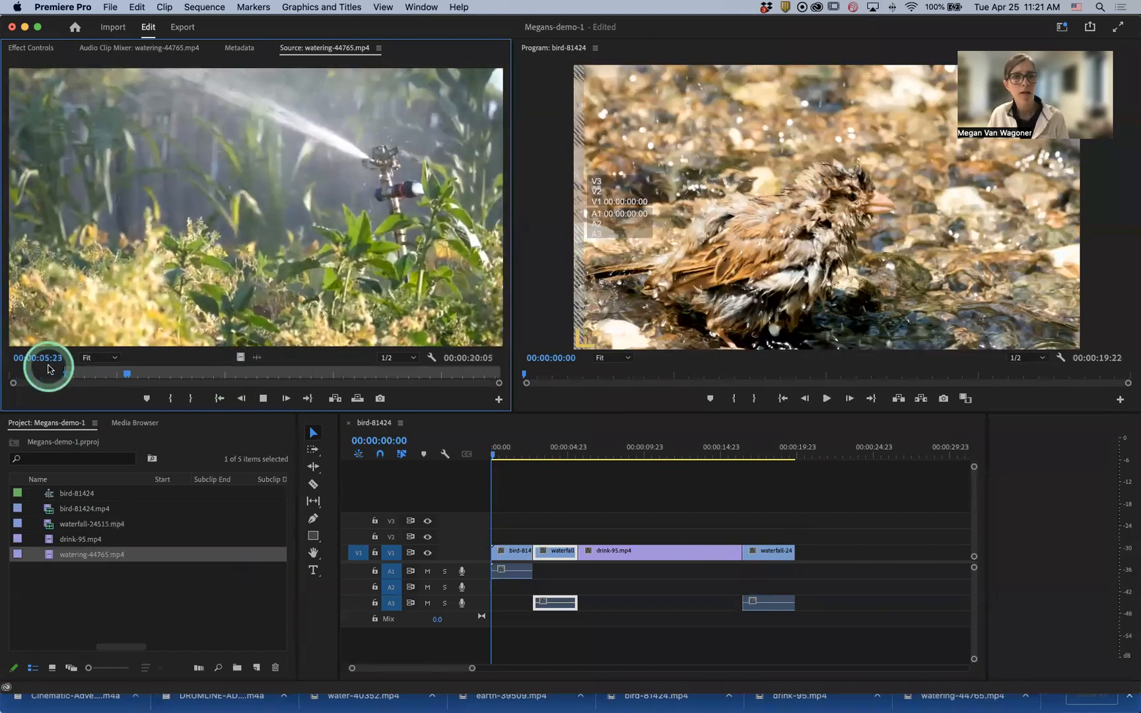
pyautogui.press('o')
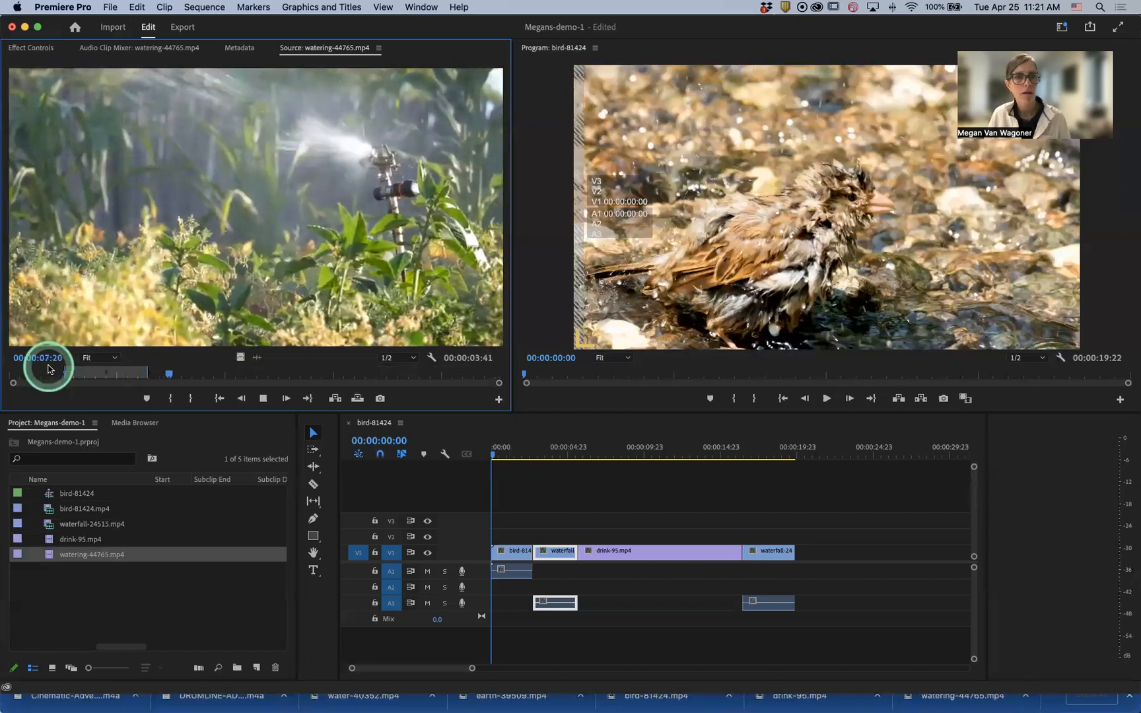
pyautogui.press('space')
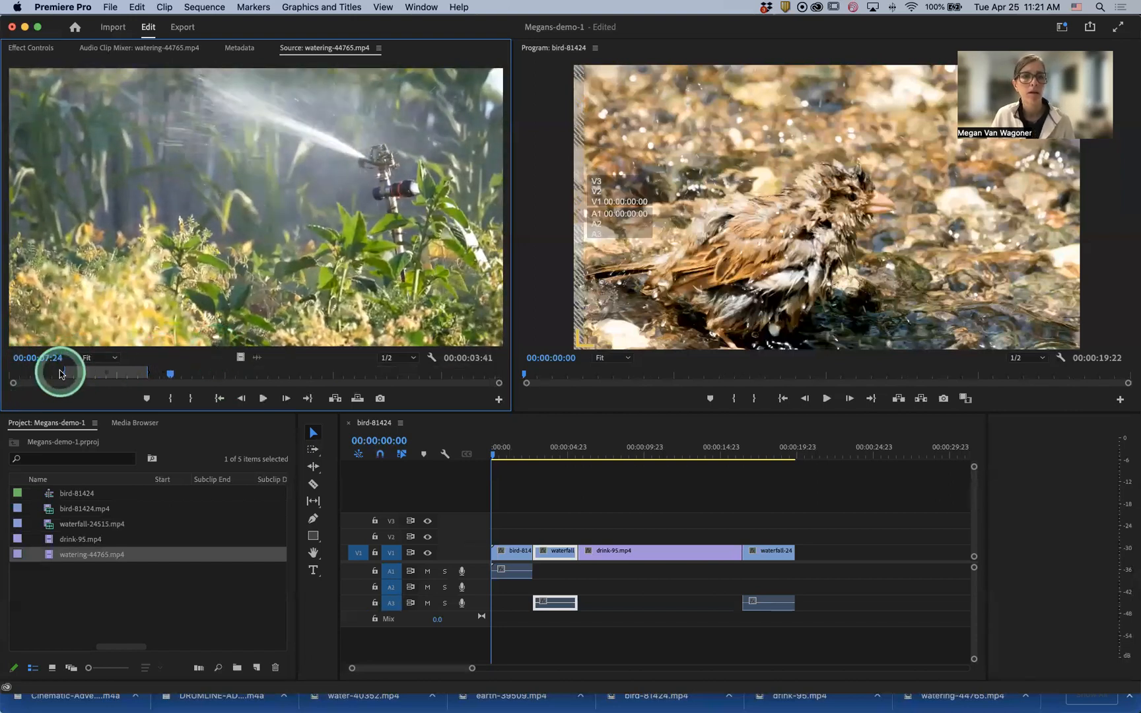
pyautogui.moveTo(296, 204); pyautogui.dragTo(776, 573)
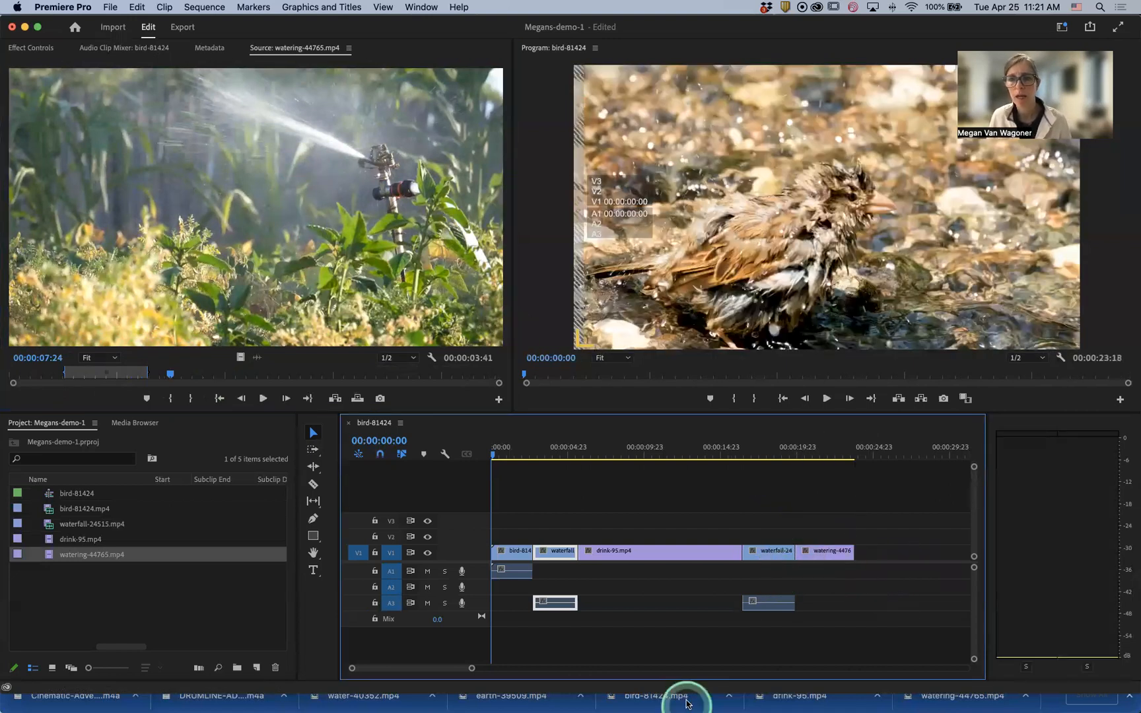
# - Mark a second bird-81424.mp4 range from 00:00:02:18, about 00:00:02:23 long, and place it on V1 directly after the watering clip
pyautogui.doubleClick(50, 510)
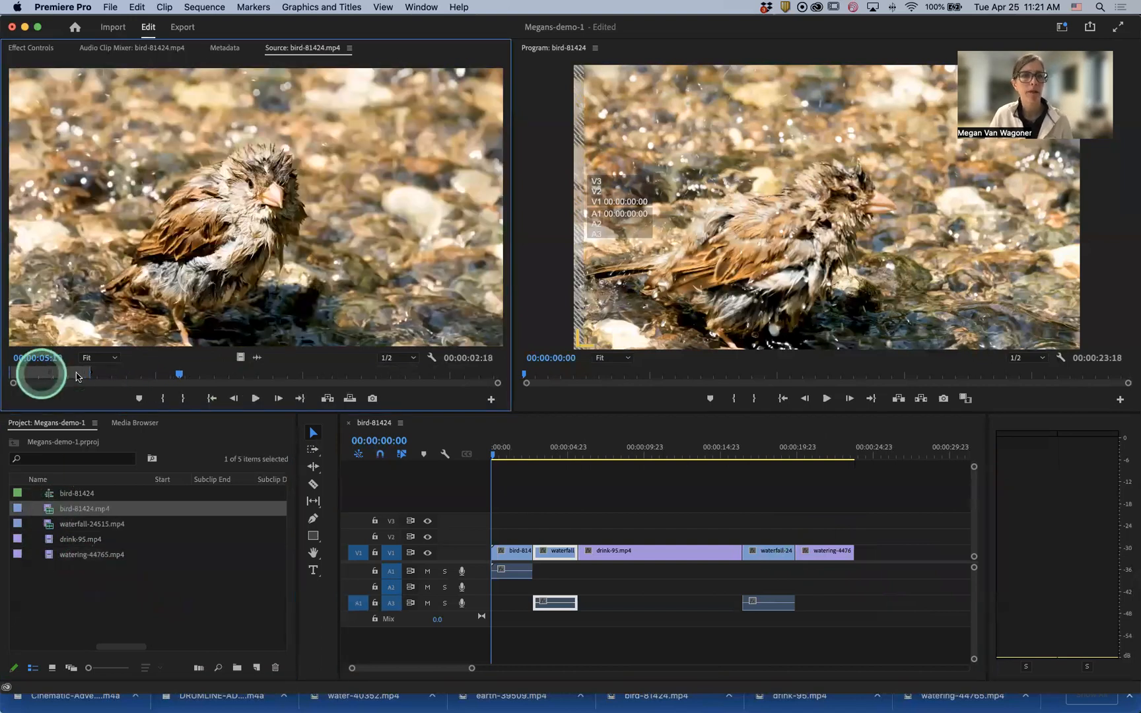
pyautogui.moveTo(179, 374); pyautogui.dragTo(90, 376)
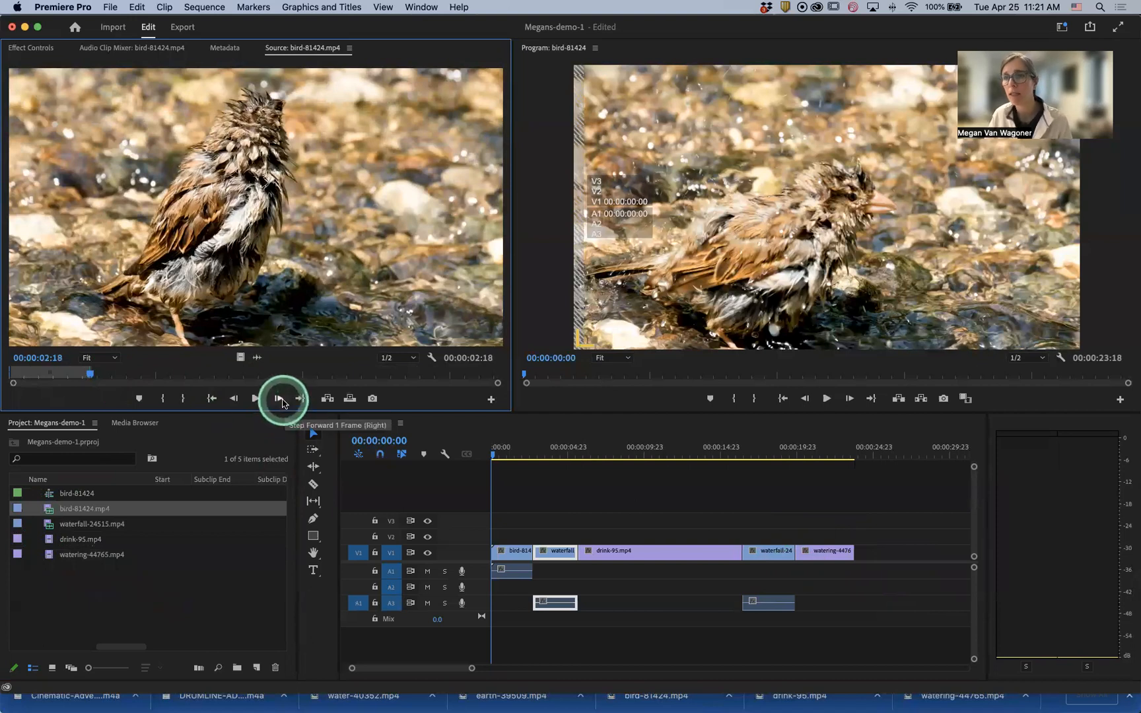
pyautogui.press('i')
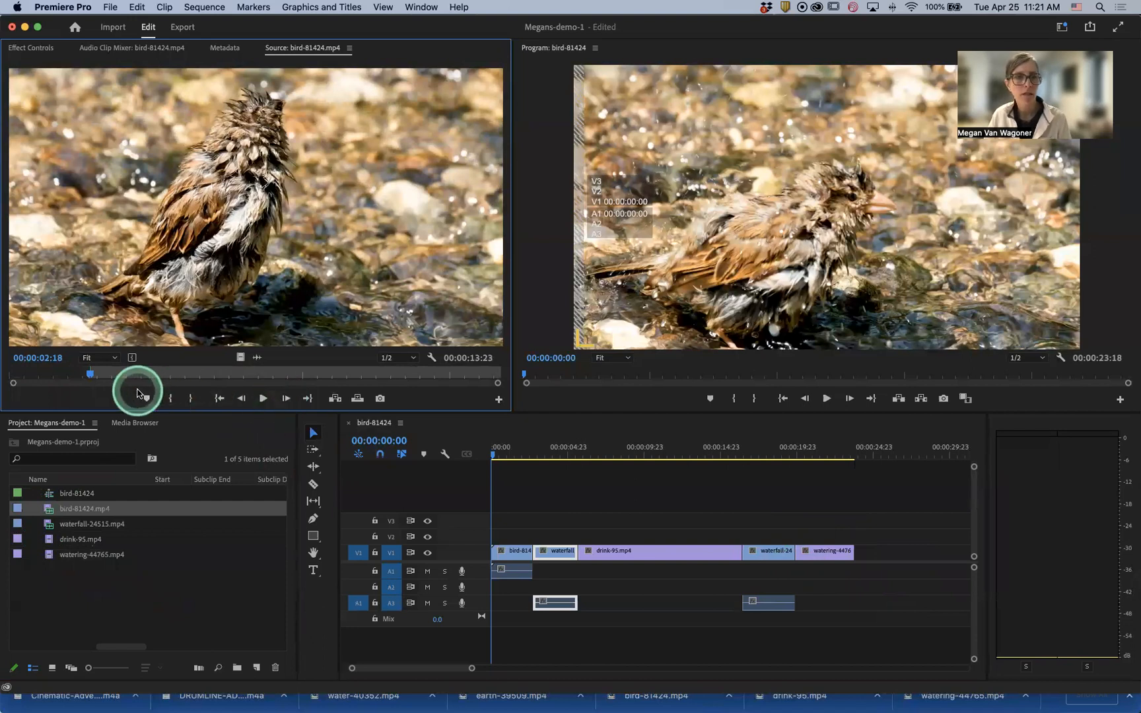
pyautogui.press('space')
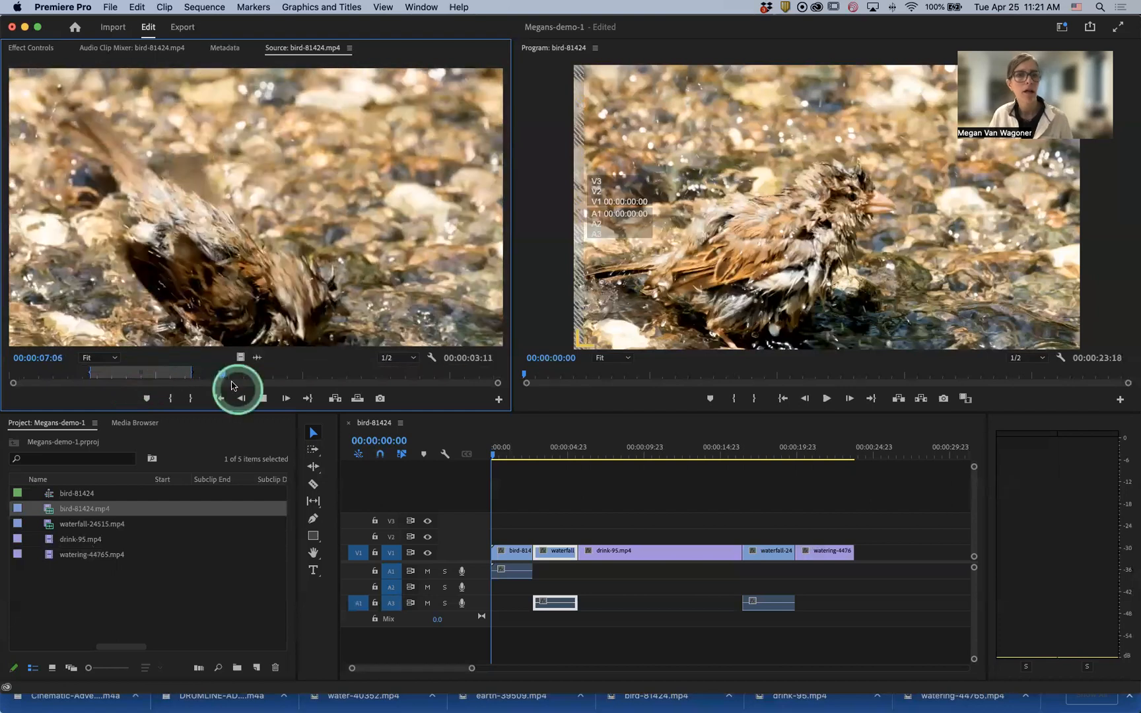
pyautogui.press('space')
pyautogui.moveTo(191, 373); pyautogui.dragTo(178, 373)
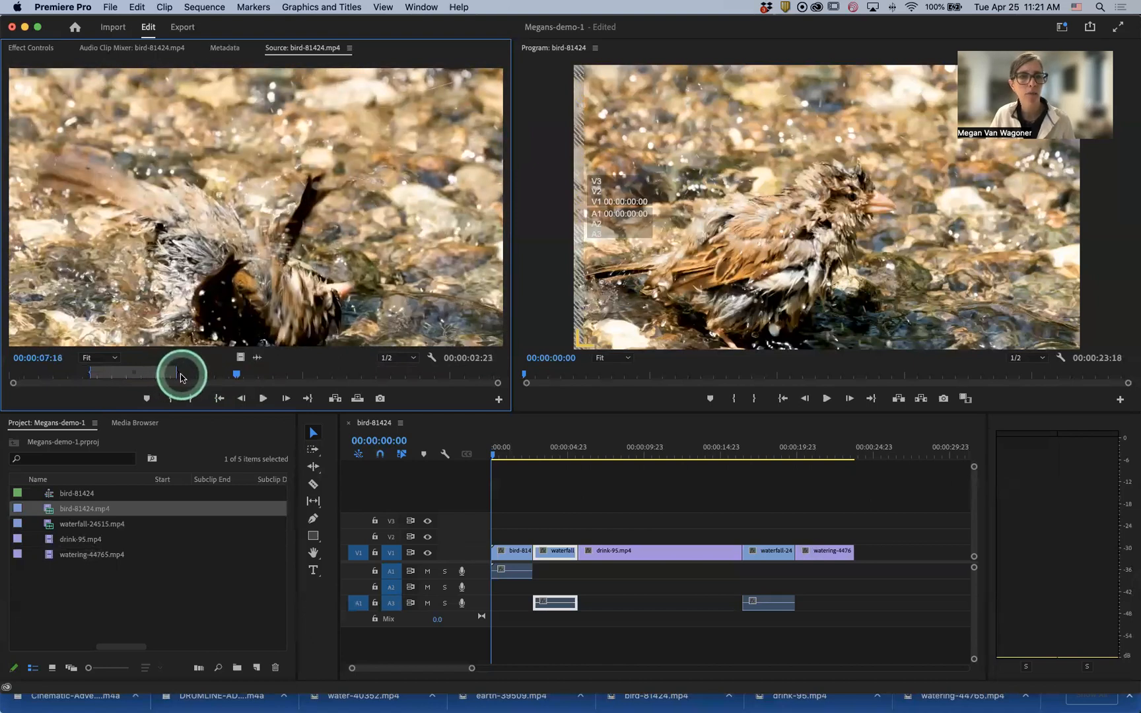
pyautogui.moveTo(255, 300); pyautogui.dragTo(858, 554)
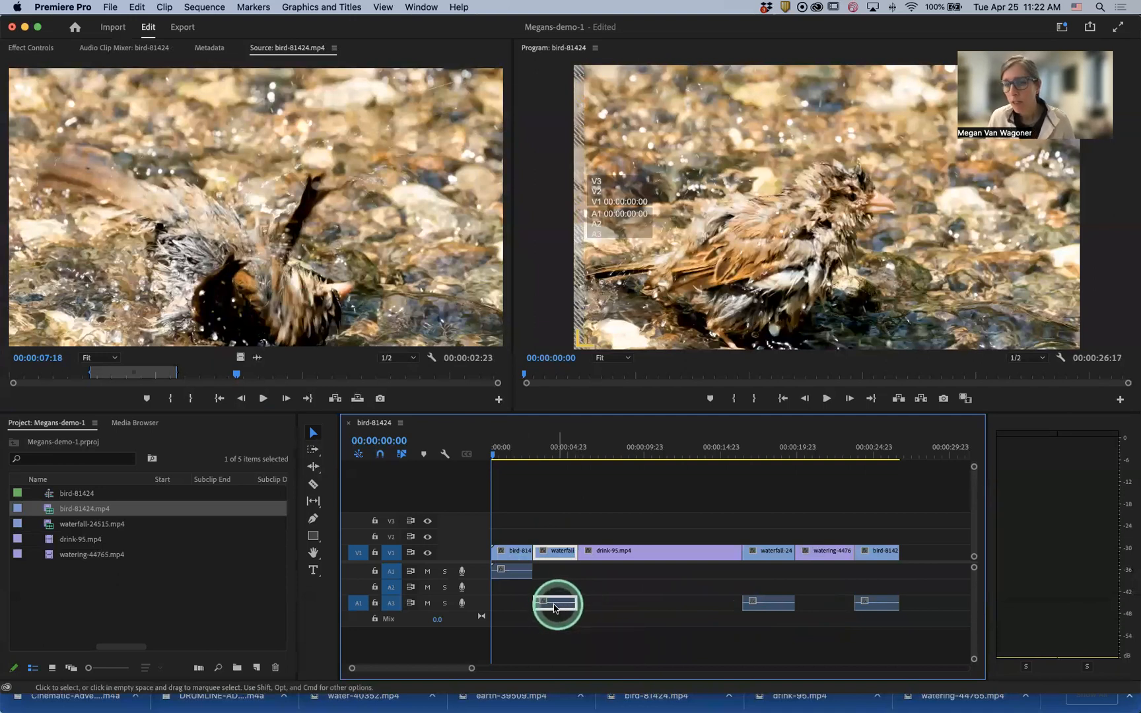
# - Move the waterfall and closing bird clips' audio from A3 up to A1, keeping each aligned with its video
pyautogui.moveTo(555, 603); pyautogui.dragTo(774, 573)
pyautogui.moveTo(883, 603); pyautogui.dragTo(882, 577)
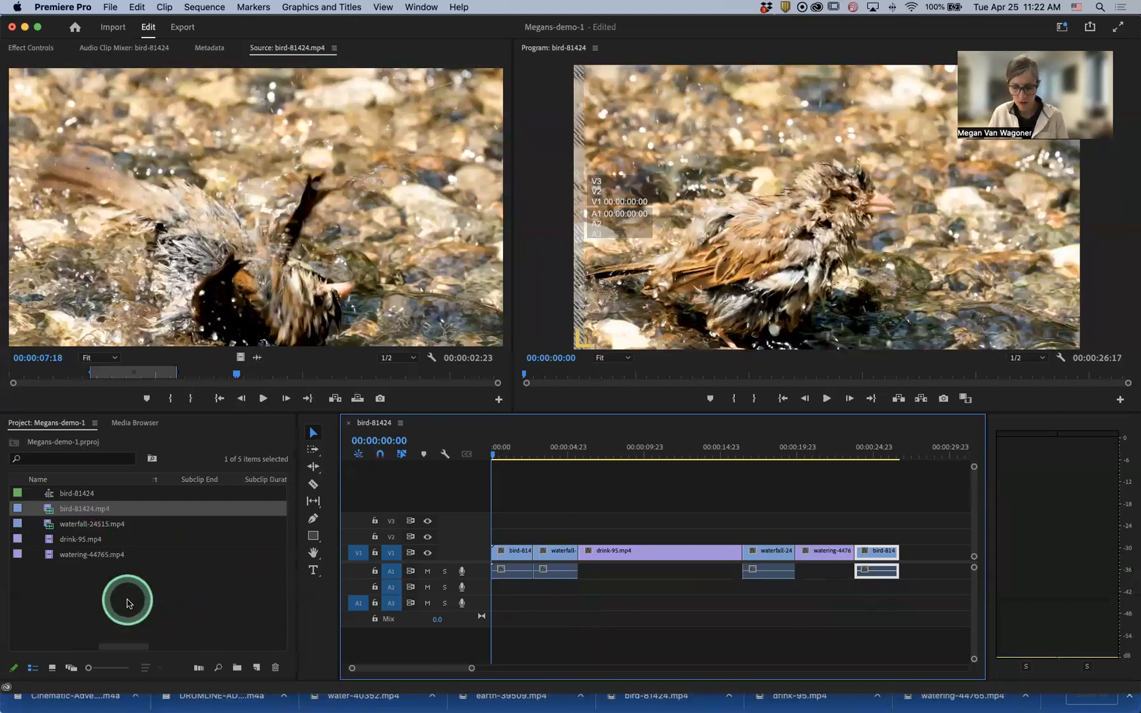
# - Import the Cinematic-Adventure preview .m4a track from the Assets-Music folder into the project
pyautogui.doubleClick(128, 603)
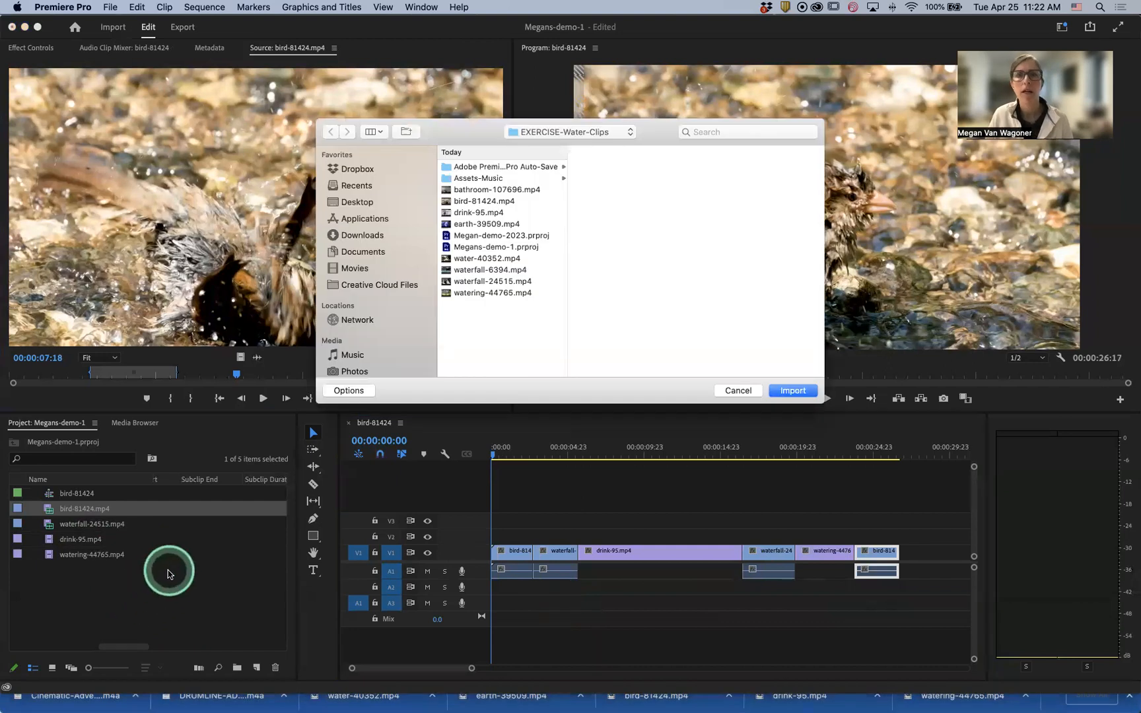
pyautogui.click(477, 179)
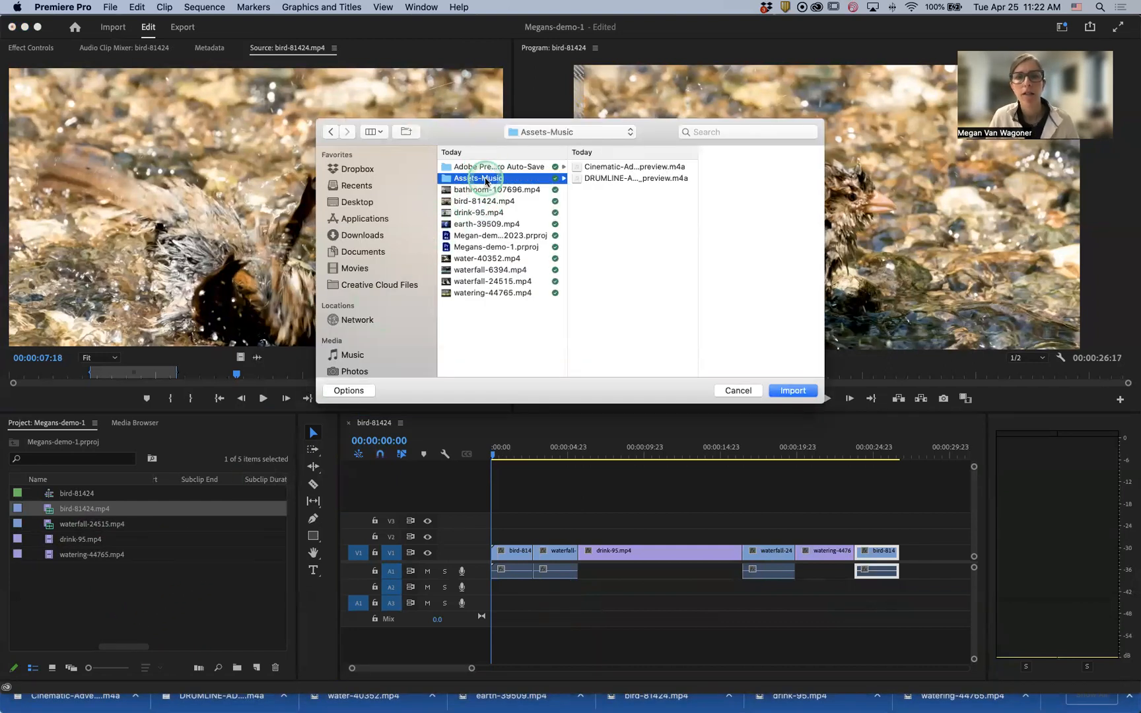
pyautogui.click(644, 170)
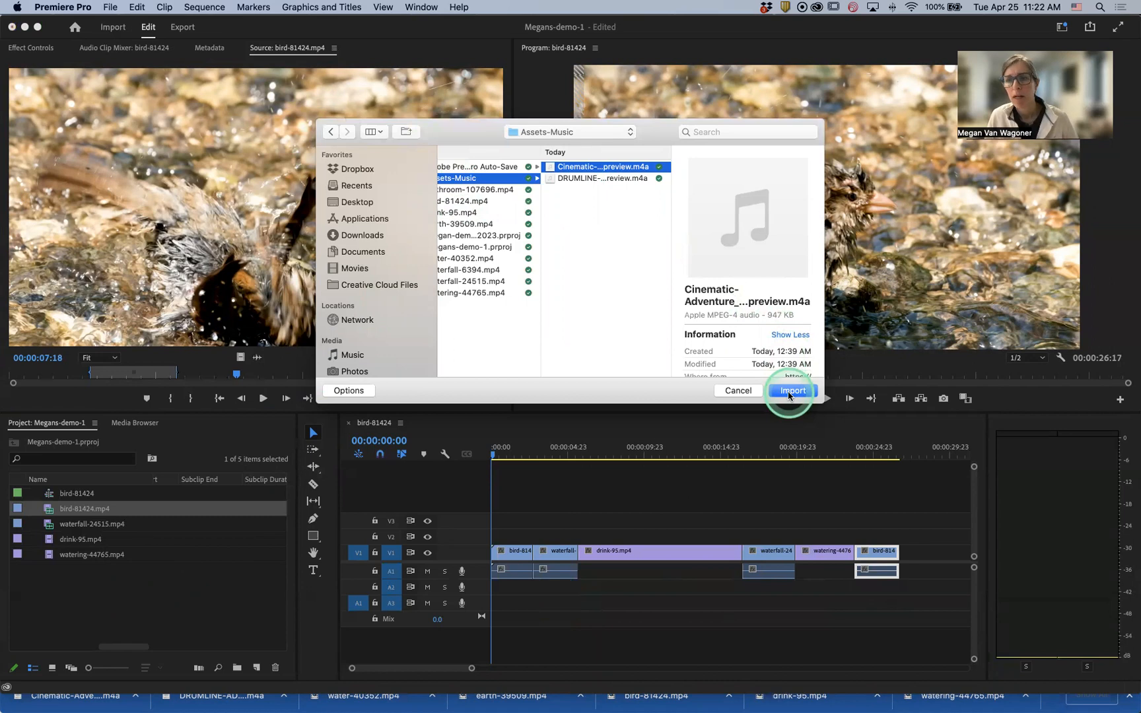
pyautogui.click(788, 393)
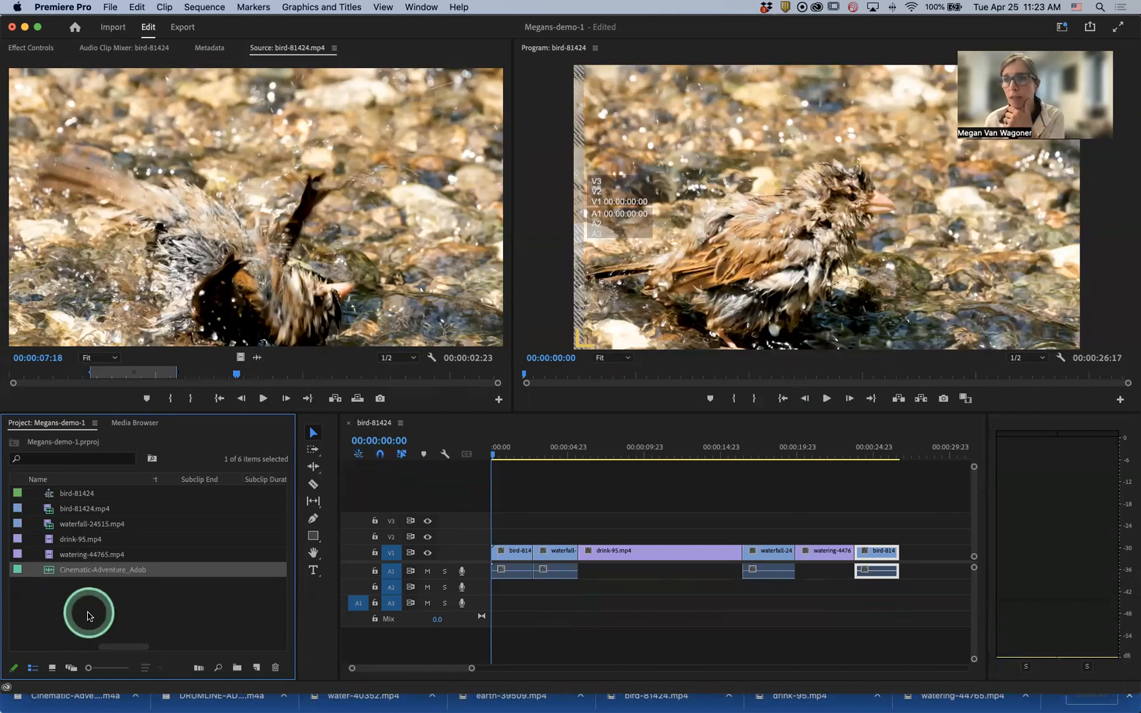
# - Open the Cinematic-Adventure track in the Source Monitor, preview its opening and mark an In point at 00;01;49;29
pyautogui.doubleClick(47, 573)
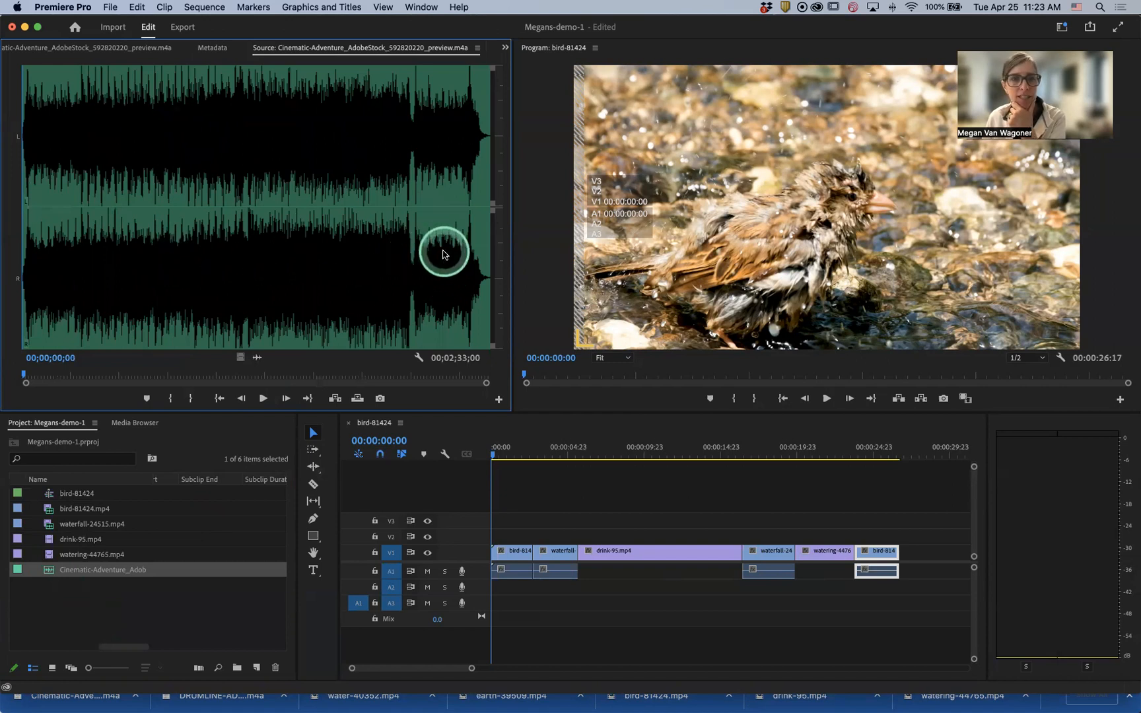
pyautogui.click(262, 398)
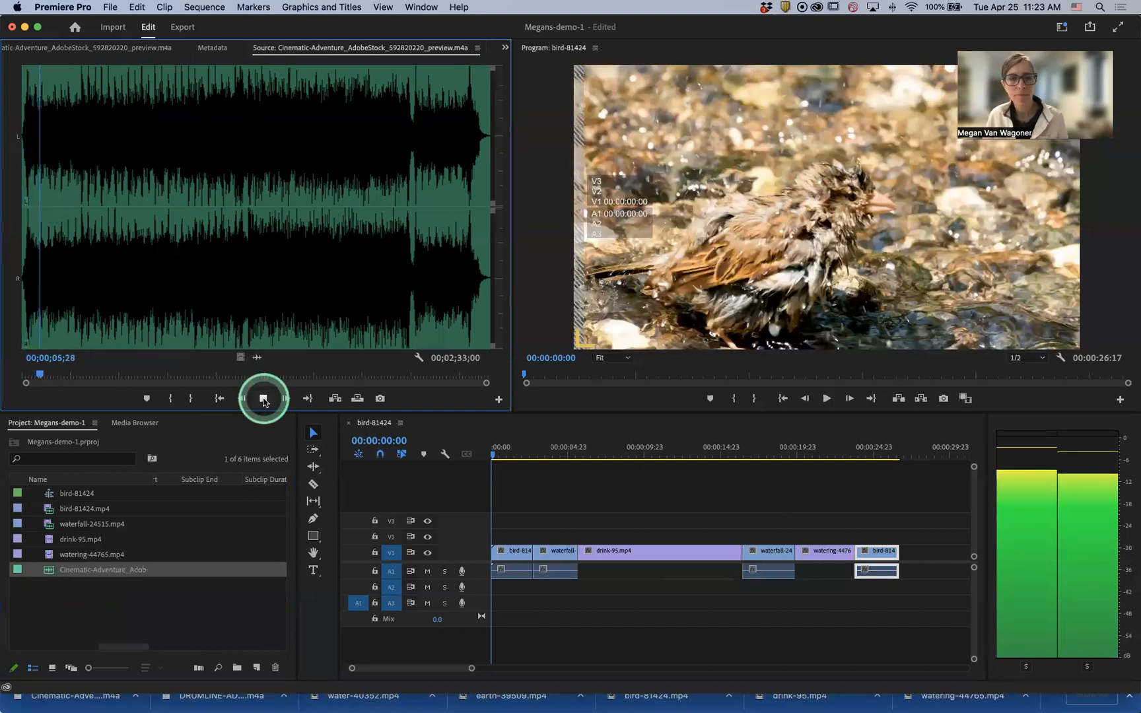
pyautogui.click(263, 399)
pyautogui.click(46, 273)
pyautogui.moveTo(46, 272); pyautogui.dragTo(377, 313)
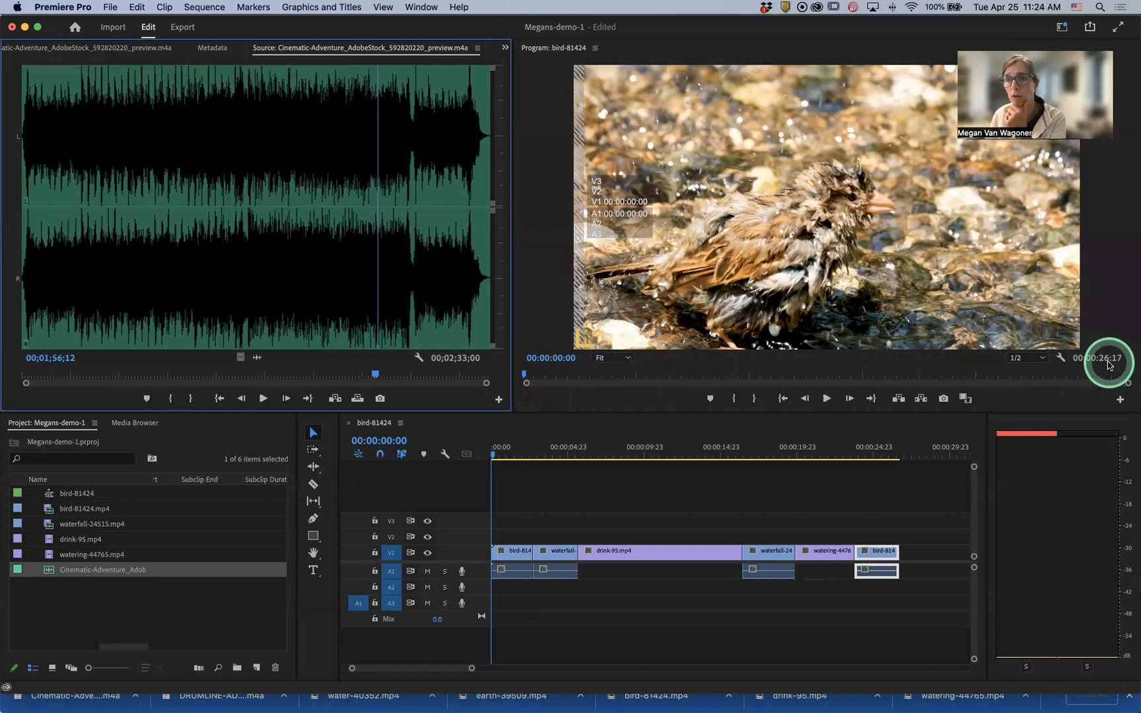
pyautogui.moveTo(378, 235); pyautogui.dragTo(358, 236)
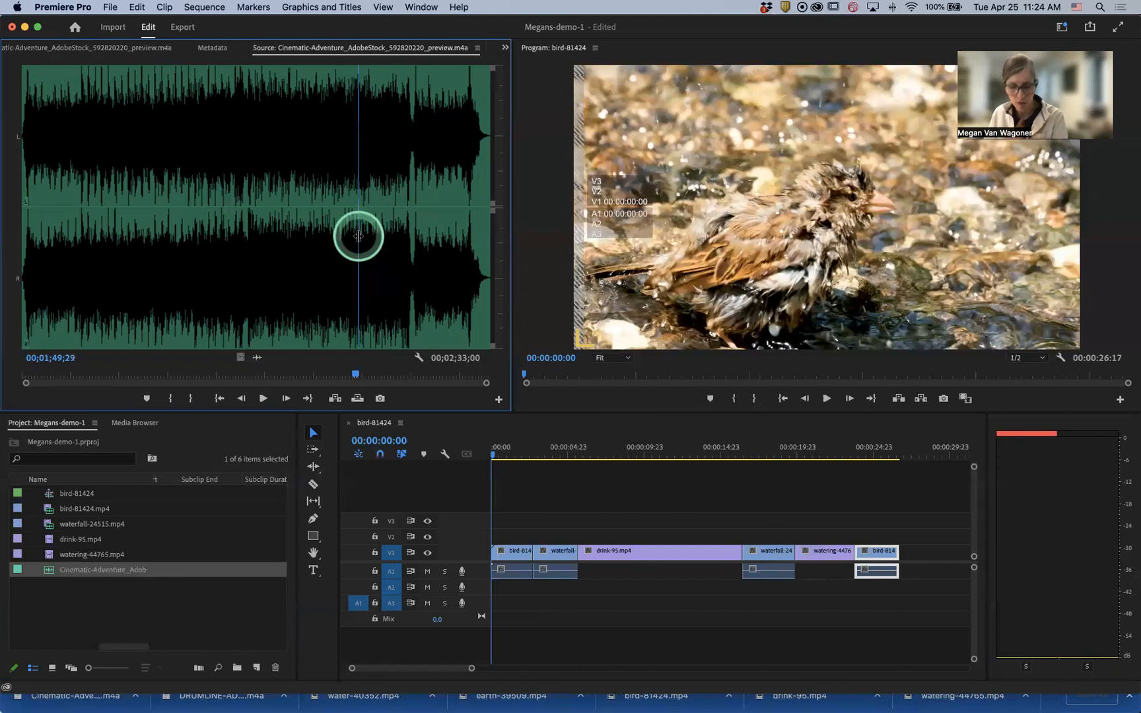
pyautogui.press('i')
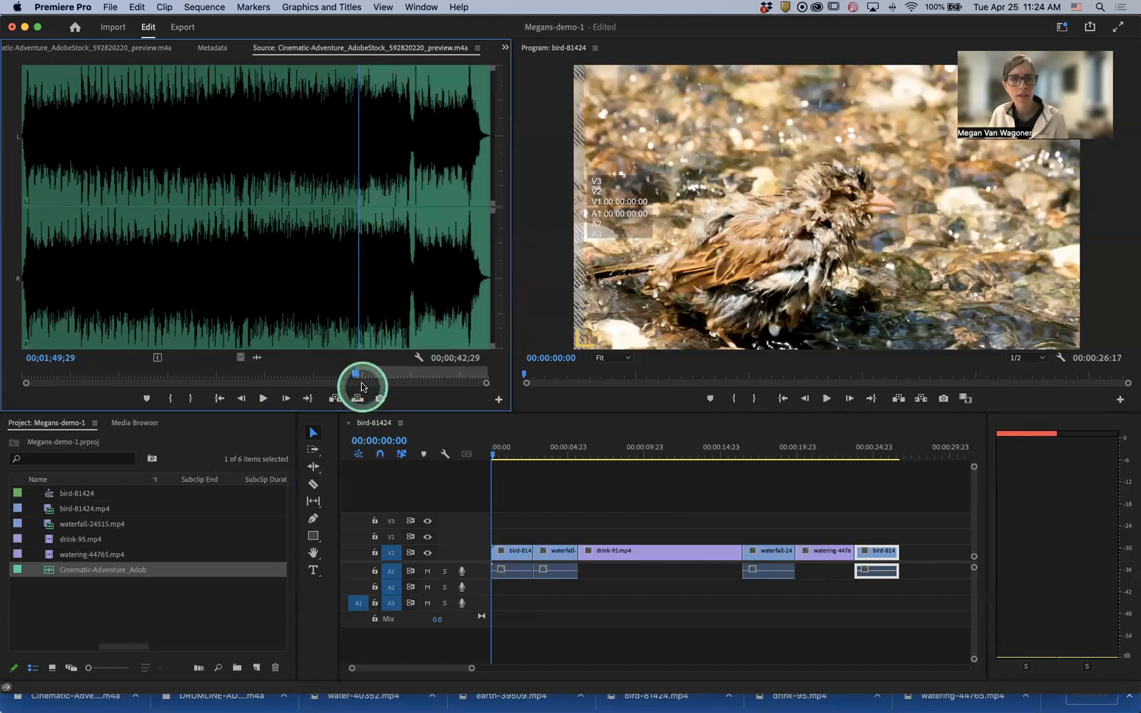
# - Set the music's Out point for a 00;00;29;06 range and shift the whole range earlier to start at about 00;01;47;04
pyautogui.moveTo(355, 380); pyautogui.dragTo(430, 381)
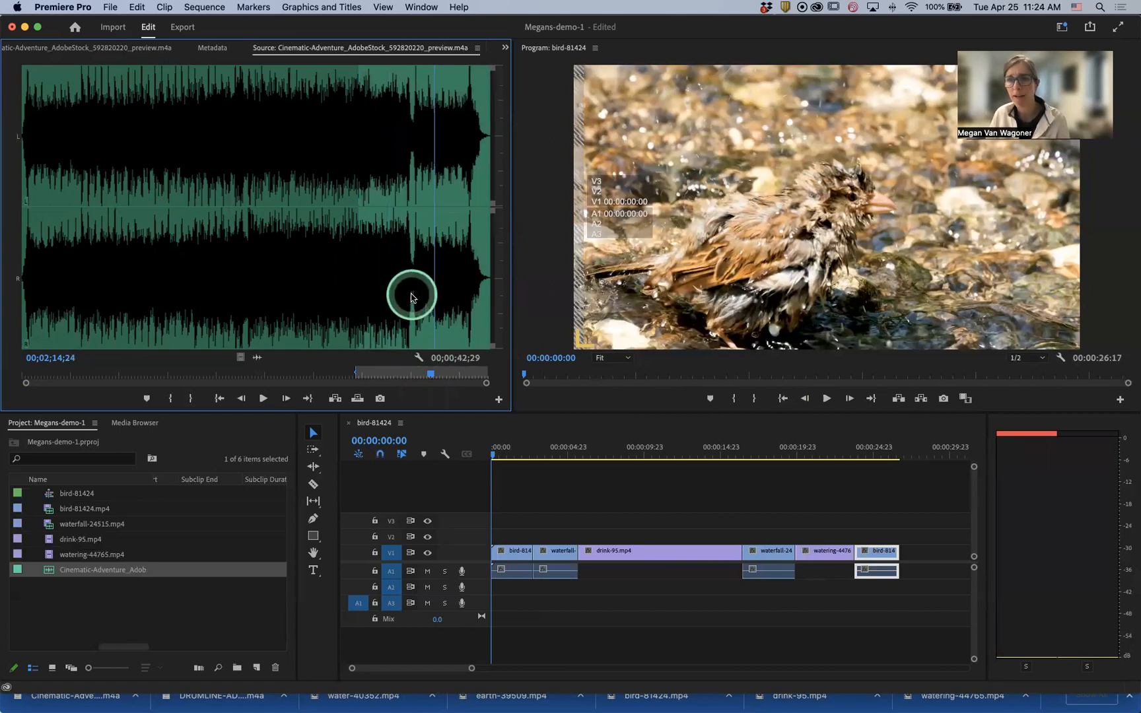
pyautogui.press('space')
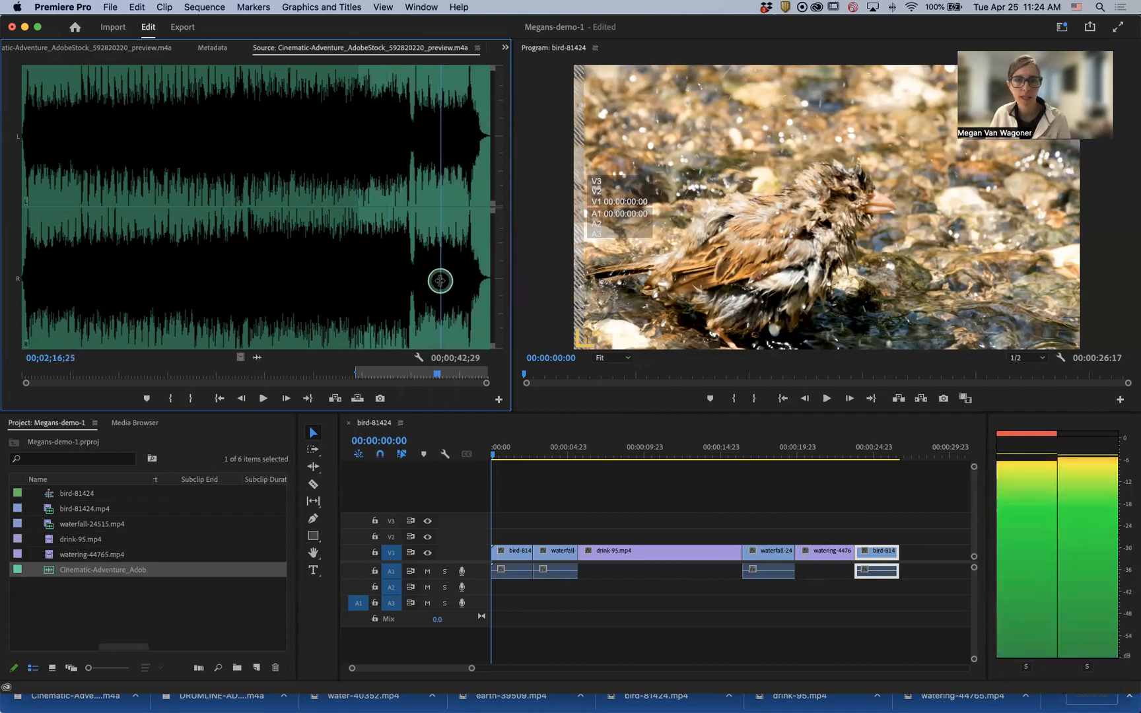
pyautogui.click(440, 281)
pyautogui.press('o')
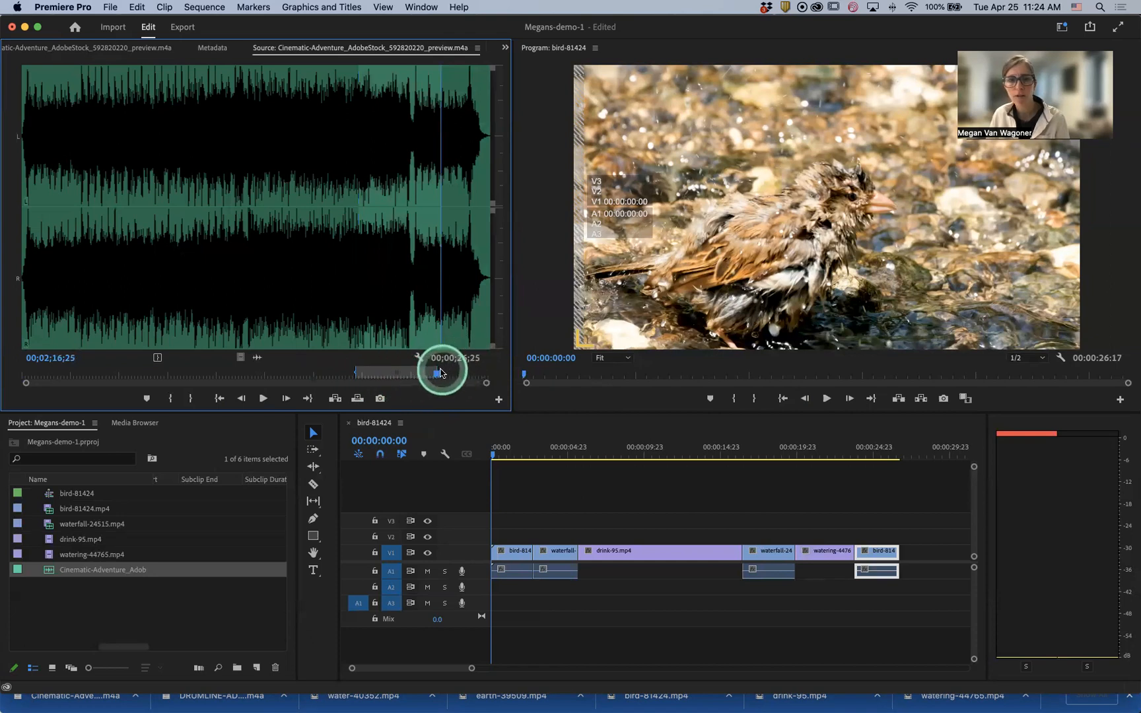
pyautogui.moveTo(435, 376); pyautogui.dragTo(442, 376)
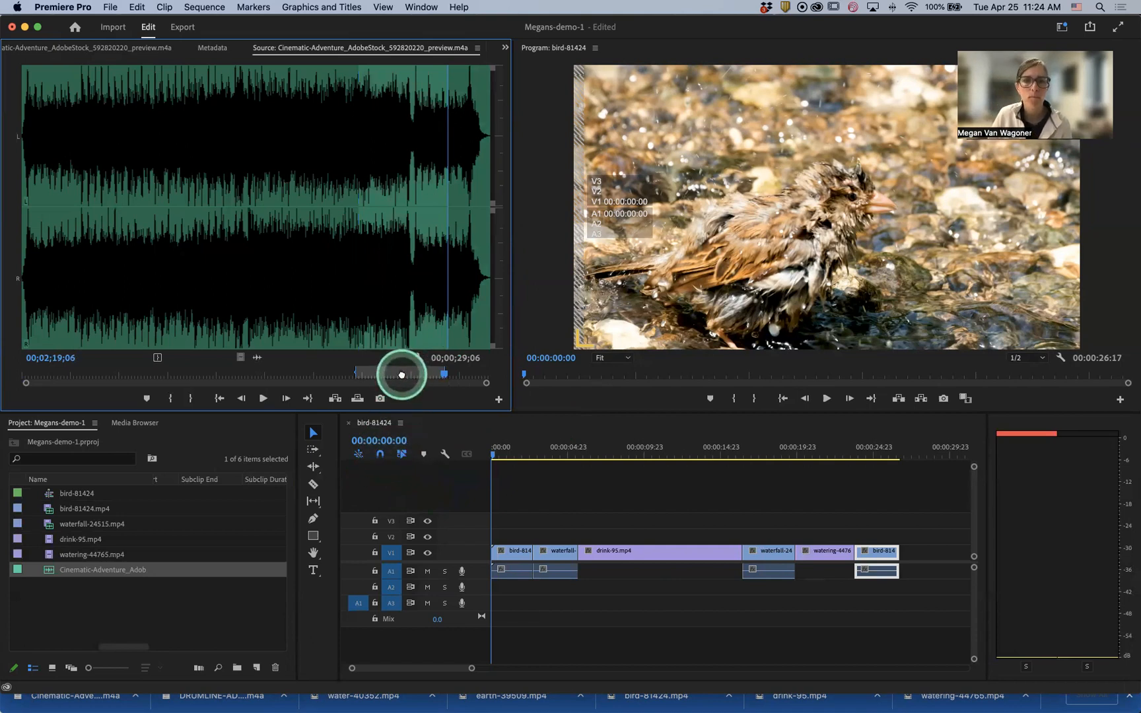
pyautogui.moveTo(401, 375); pyautogui.dragTo(396, 376)
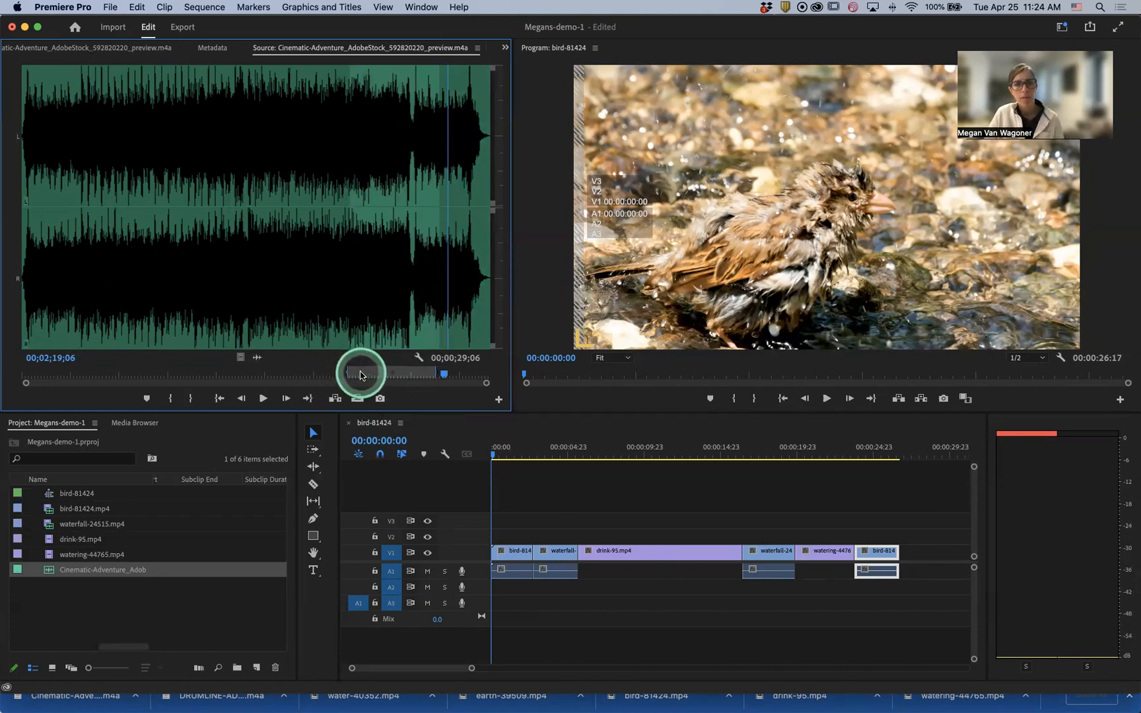
# - Audition the music from the start of the marked range and listen to the end of the track
pyautogui.moveTo(446, 377); pyautogui.dragTo(350, 381)
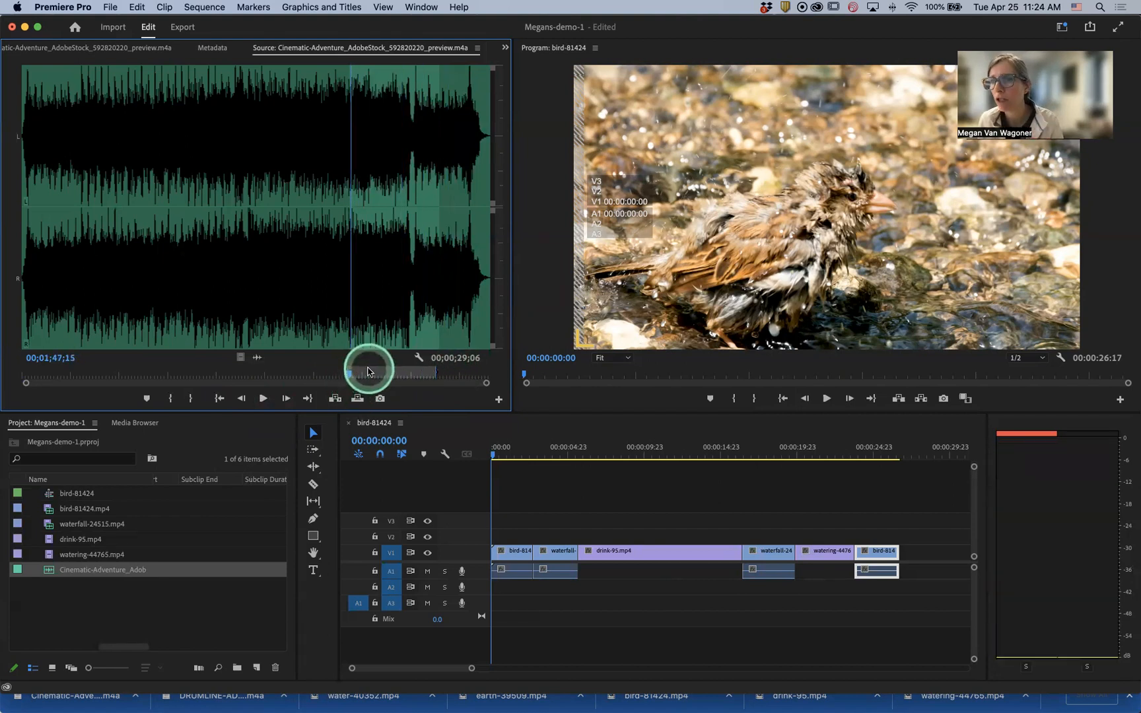
pyautogui.press('space')
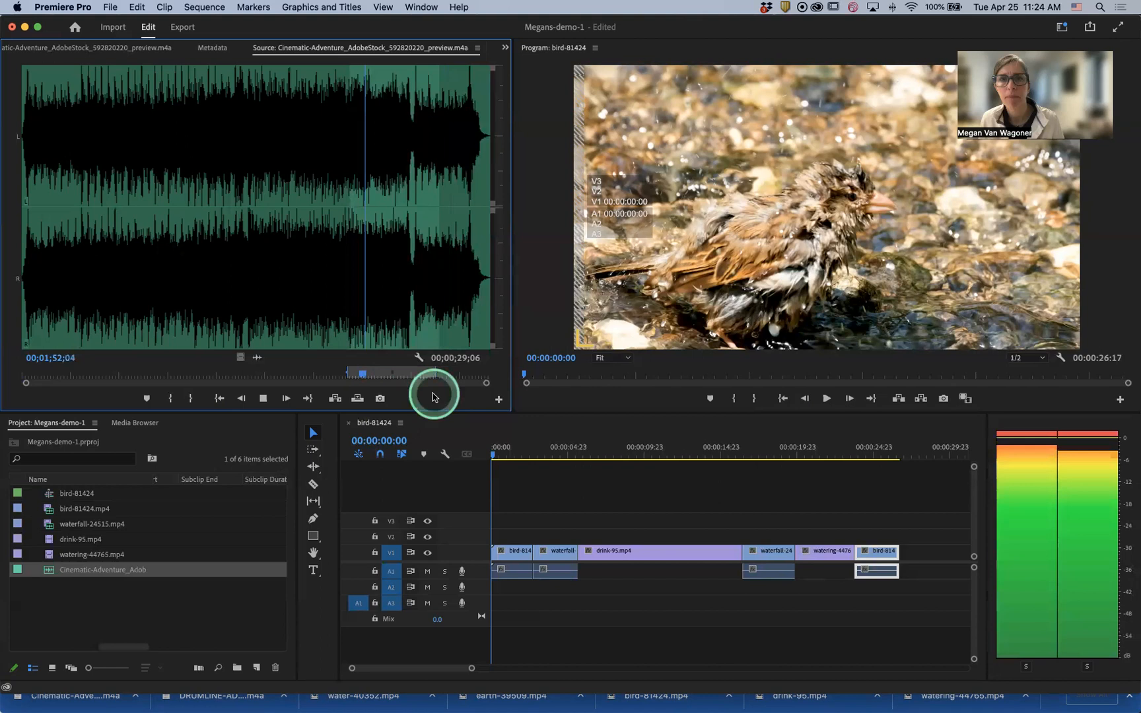
pyautogui.press('space')
pyautogui.click(587, 59)
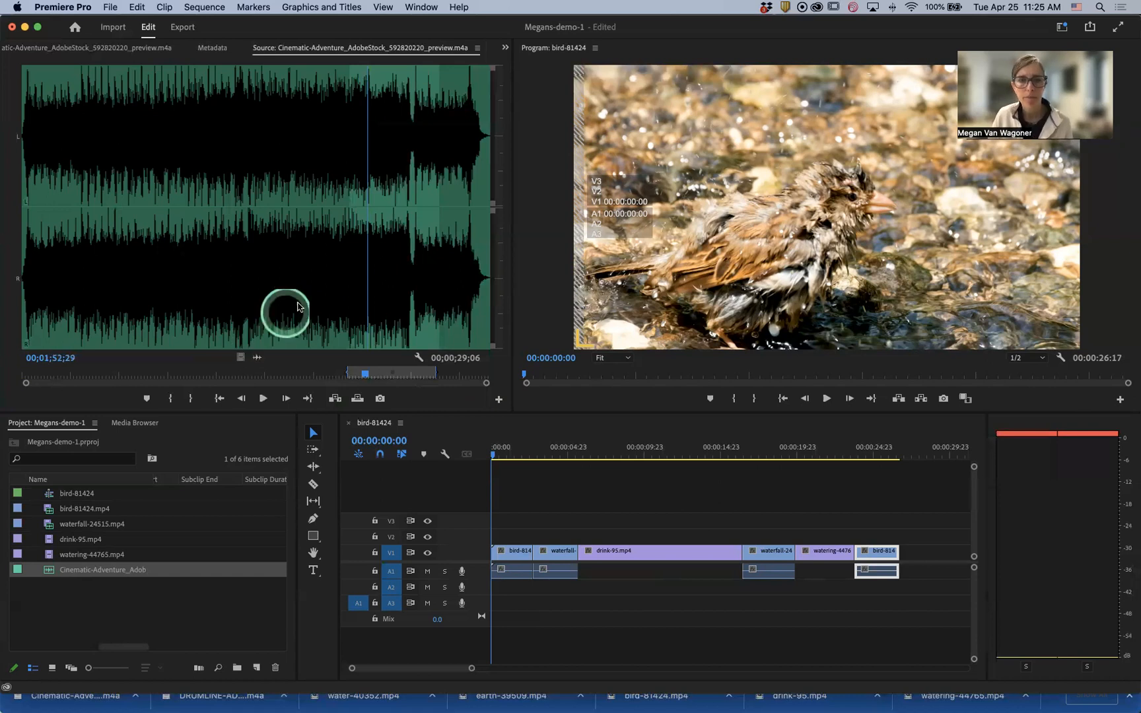
pyautogui.click(304, 330)
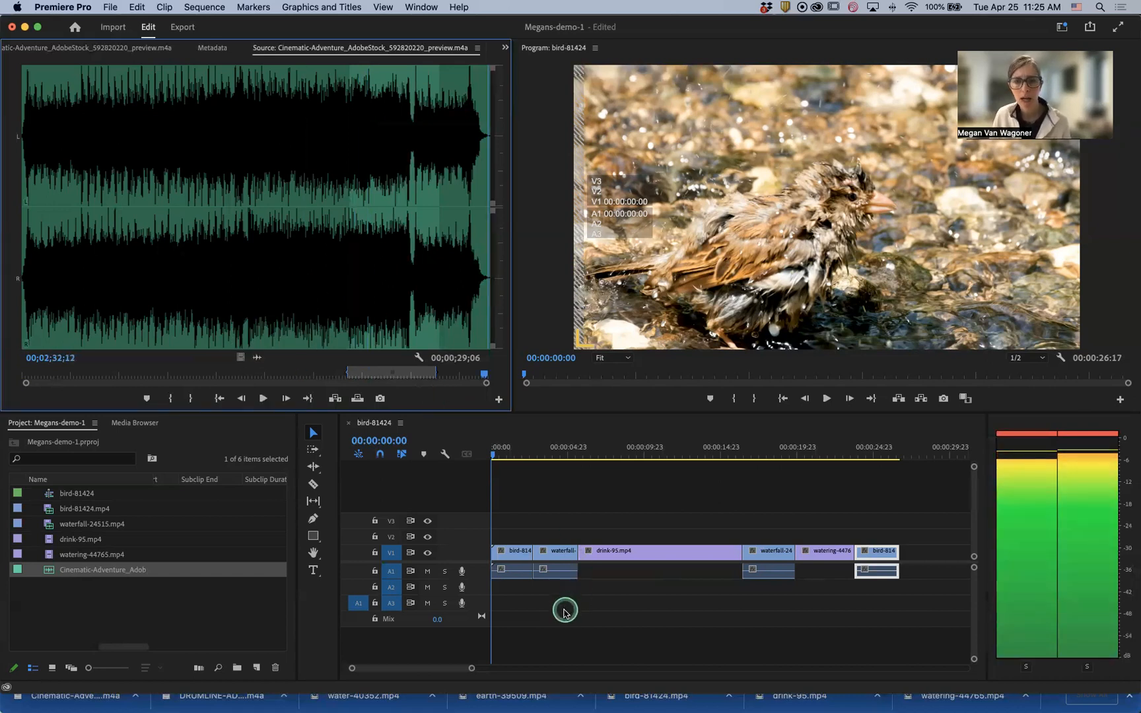
pyautogui.click(564, 612)
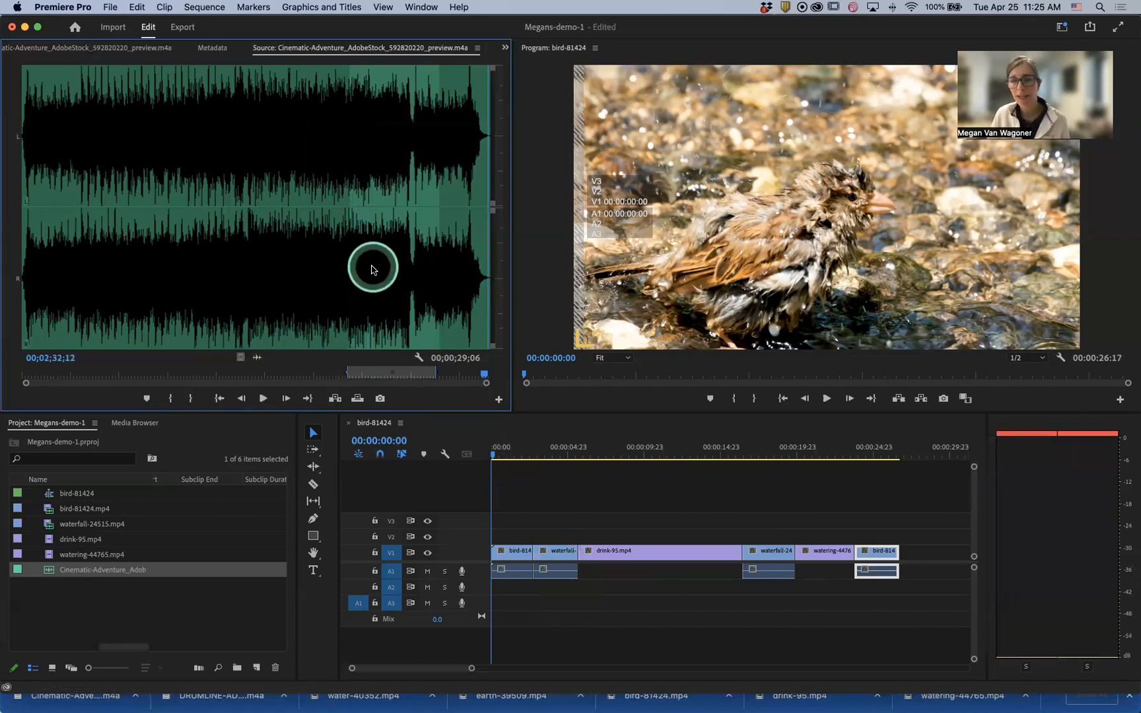
# - Place the marked music range as audio only on A2, starting at the beginning of the sequence
pyautogui.moveTo(374, 249); pyautogui.dragTo(643, 622)
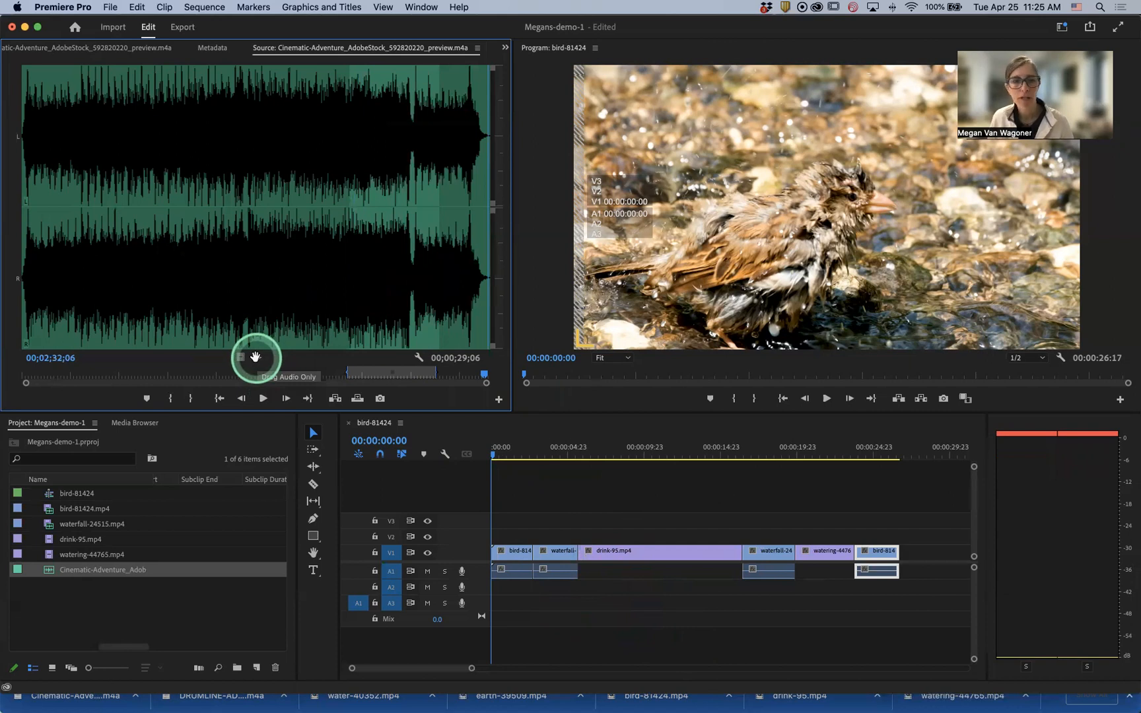
pyautogui.moveTo(254, 357); pyautogui.dragTo(486, 605)
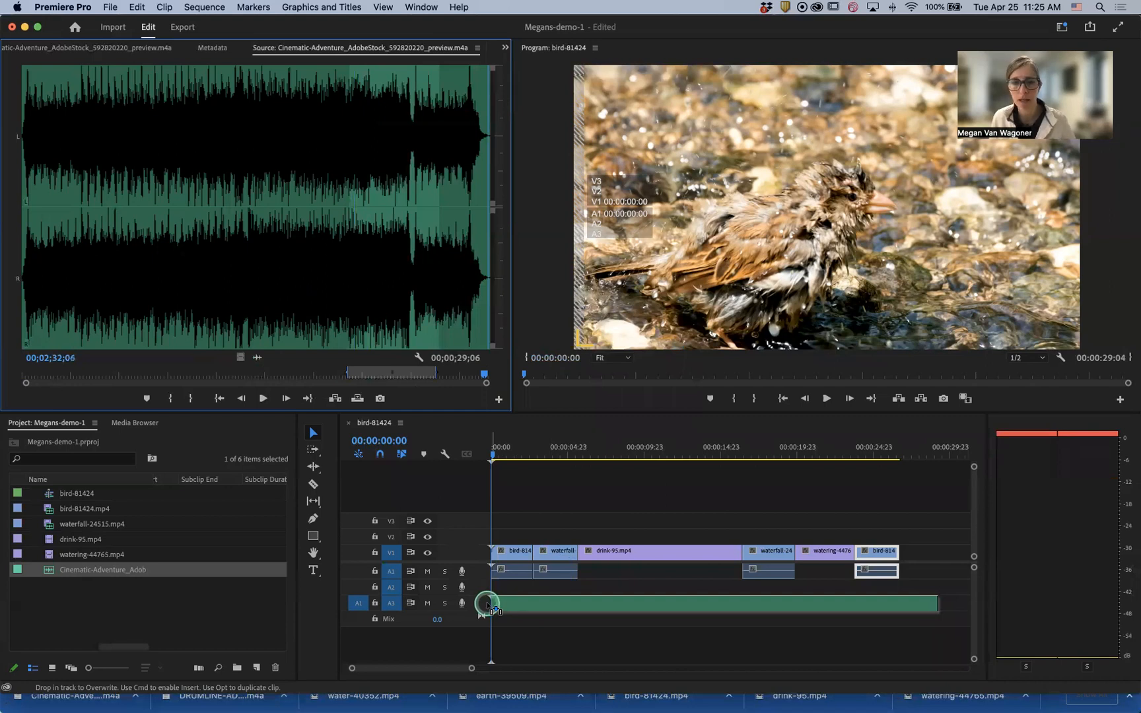
pyautogui.moveTo(490, 598); pyautogui.dragTo(492, 592)
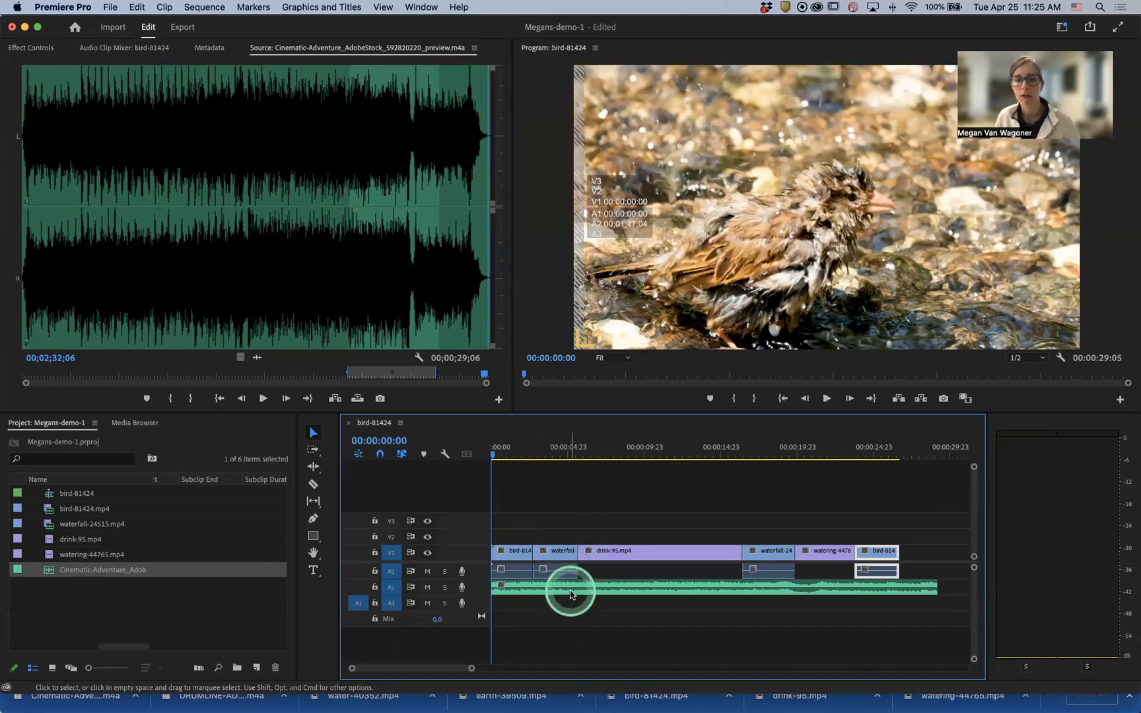
pyautogui.hscroll(2, 571, 593)
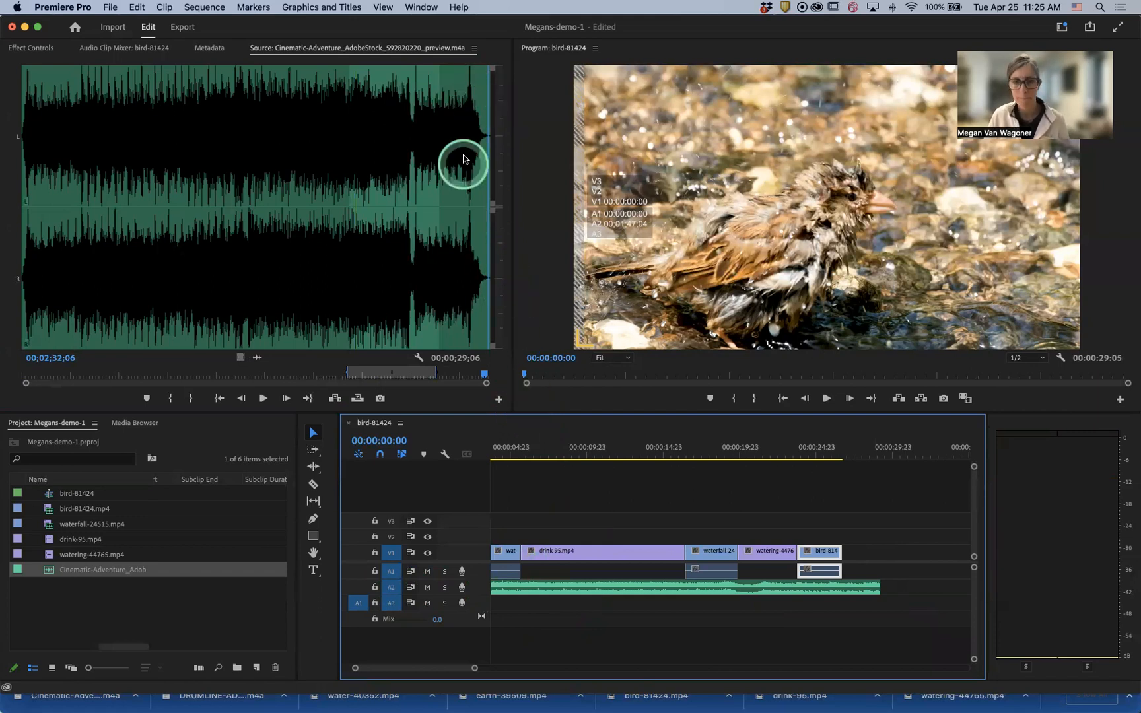
# - Play the sequence from the start to about 22 seconds and return the playhead to 00:00:20:21
pyautogui.click(615, 25)
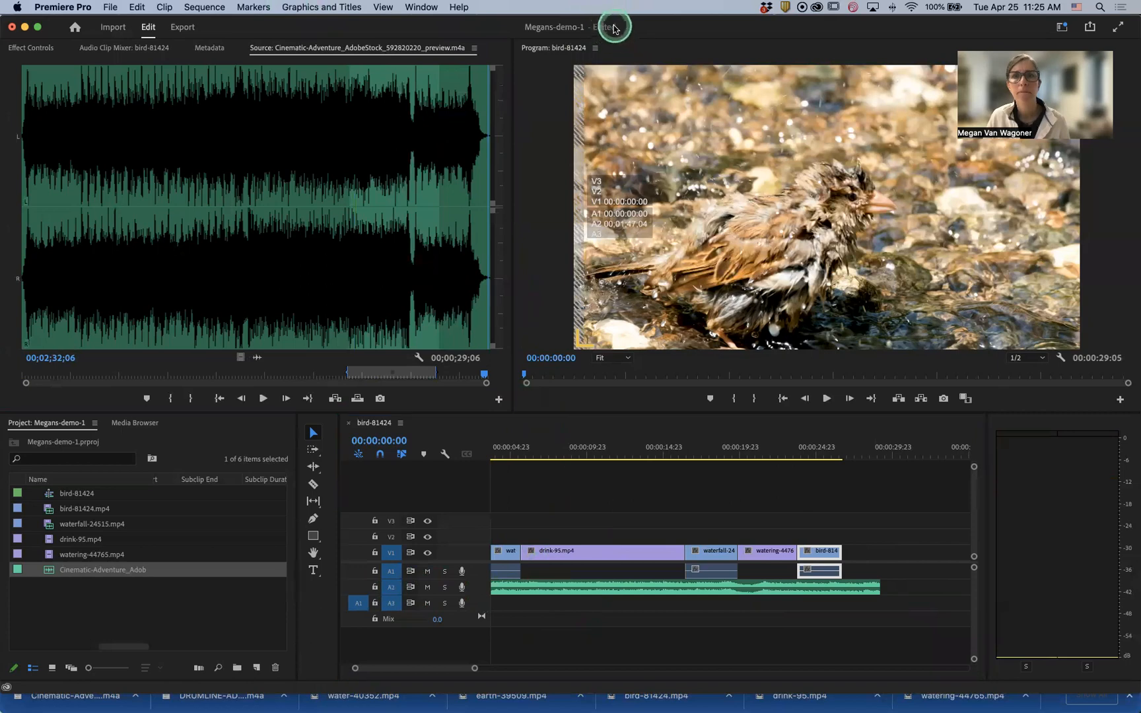
pyautogui.click(646, 68)
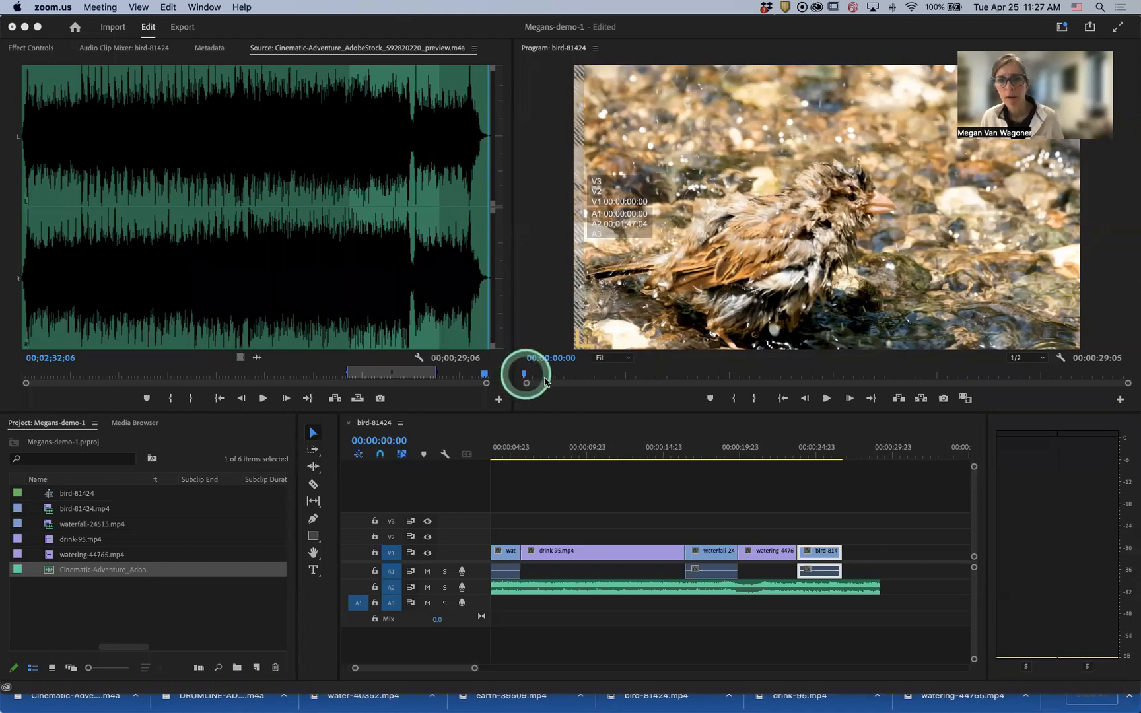
pyautogui.click(824, 402)
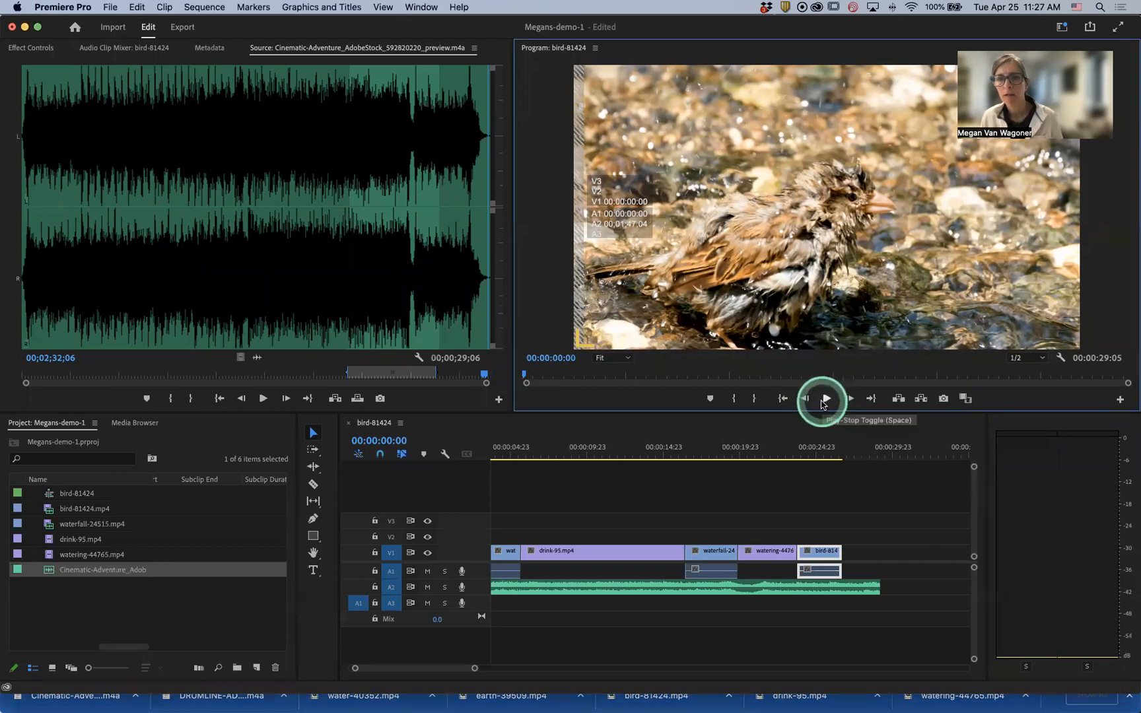
pyautogui.click(825, 400)
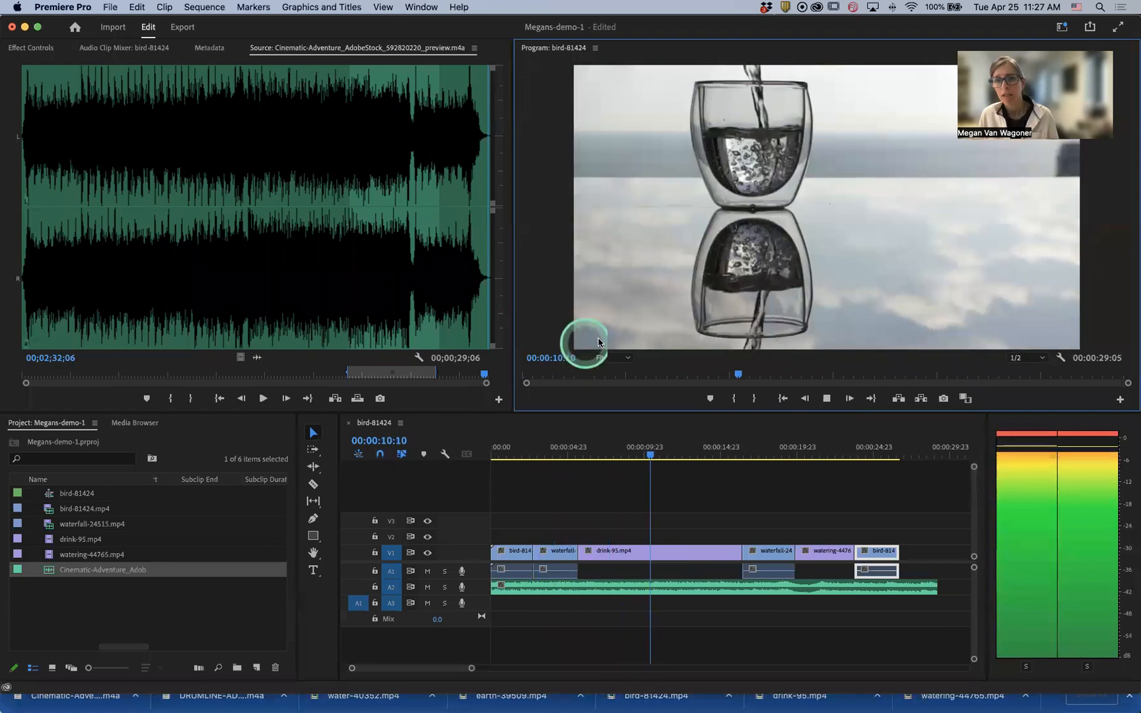
pyautogui.click(889, 586)
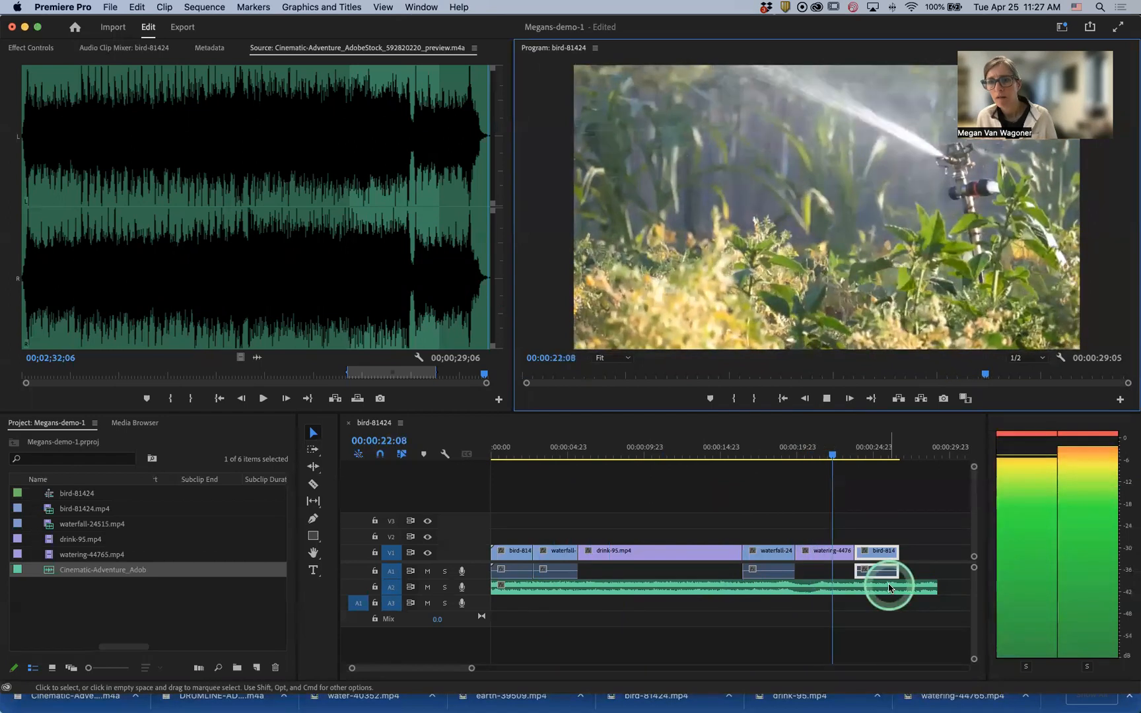
pyautogui.press('space')
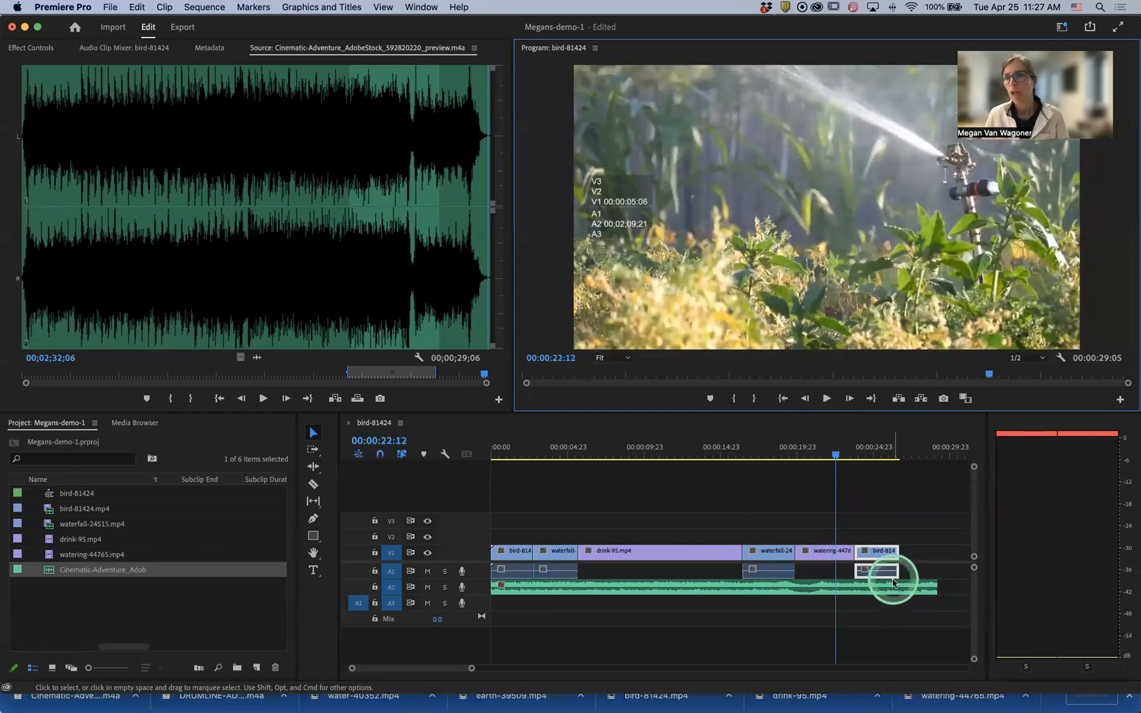
pyautogui.moveTo(835, 455); pyautogui.dragTo(811, 455)
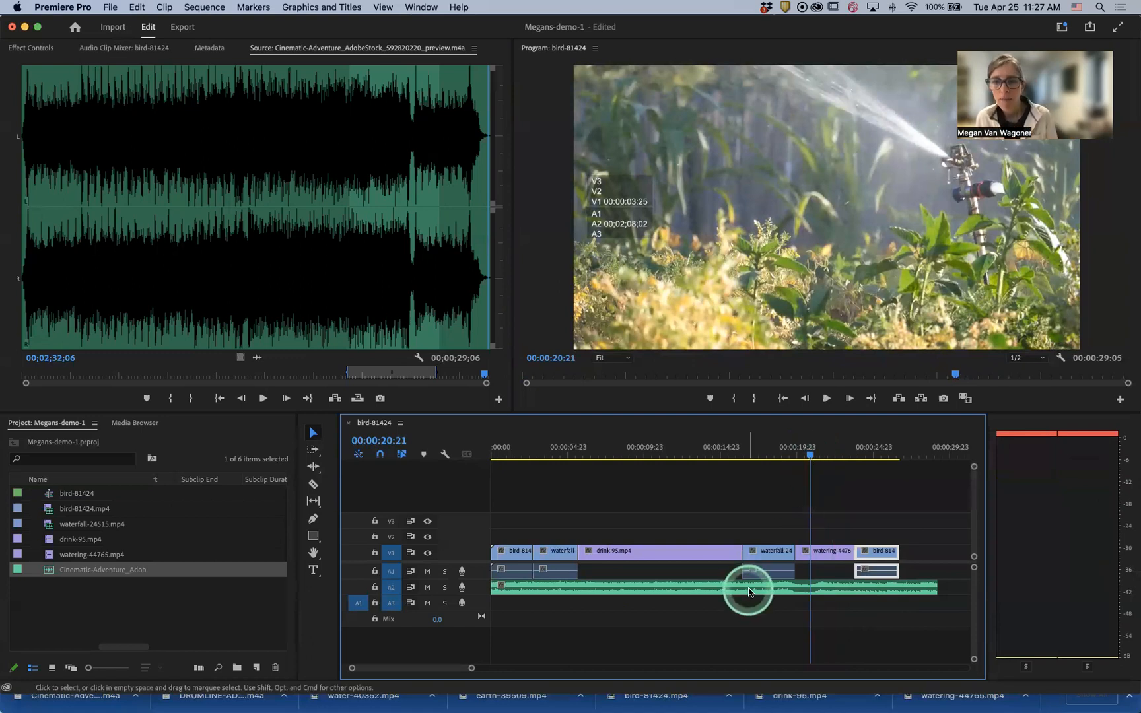
# - Replace the music on A2 with a marked range shifted about one second earlier, starting at the beginning of the sequence
pyautogui.click(719, 590)
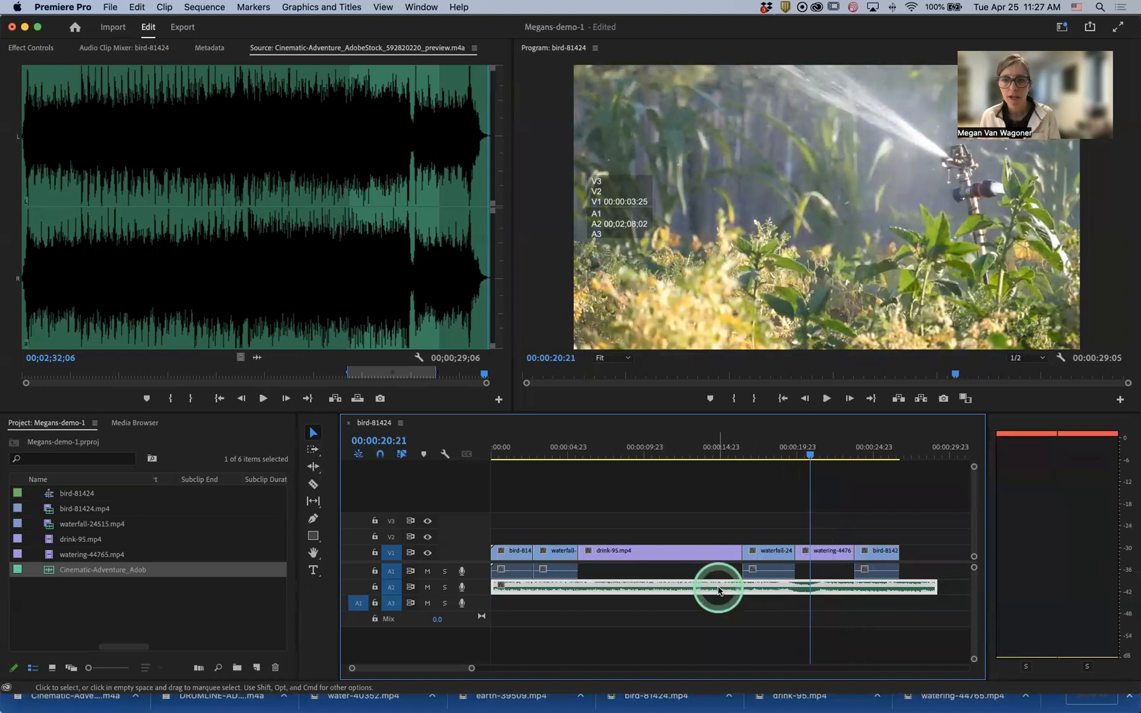
pyautogui.press('Delete')
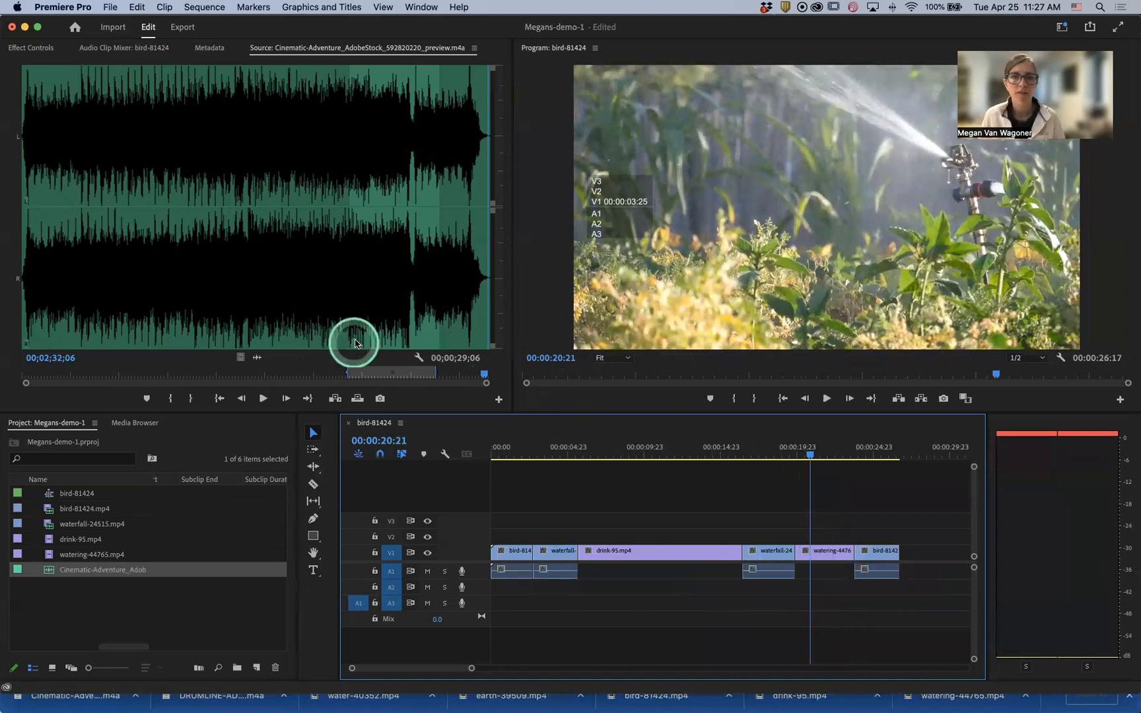
pyautogui.click(389, 374)
pyautogui.moveTo(389, 373); pyautogui.dragTo(450, 374)
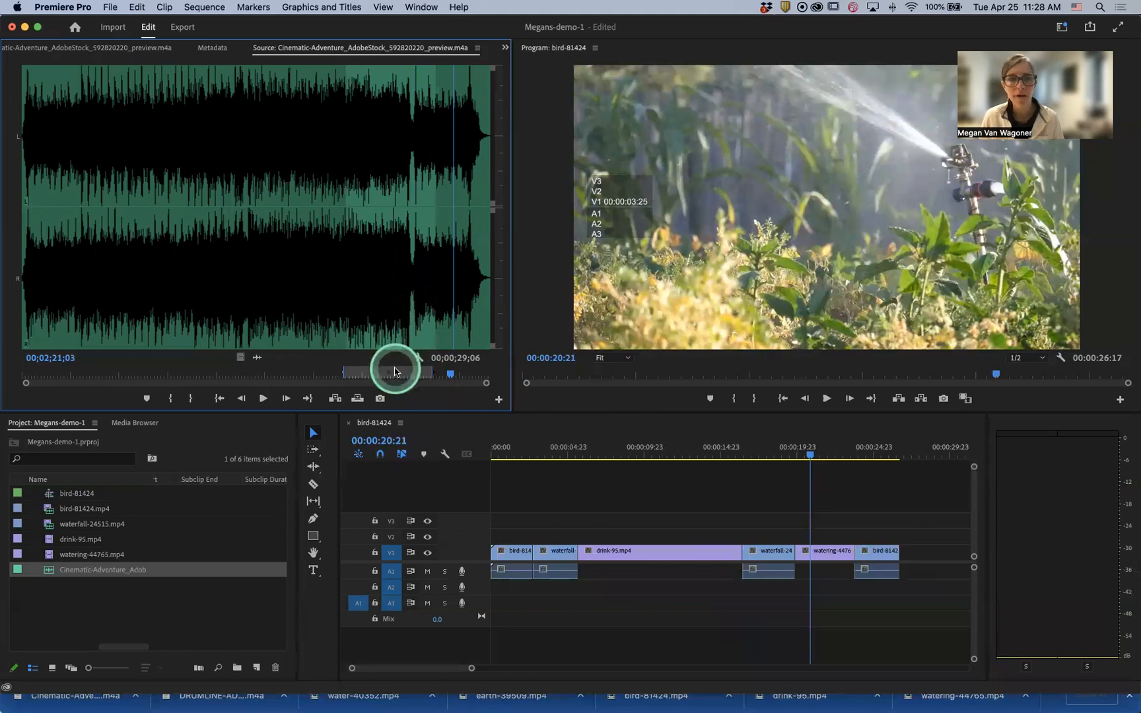
pyautogui.moveTo(432, 518); pyautogui.dragTo(490, 588)
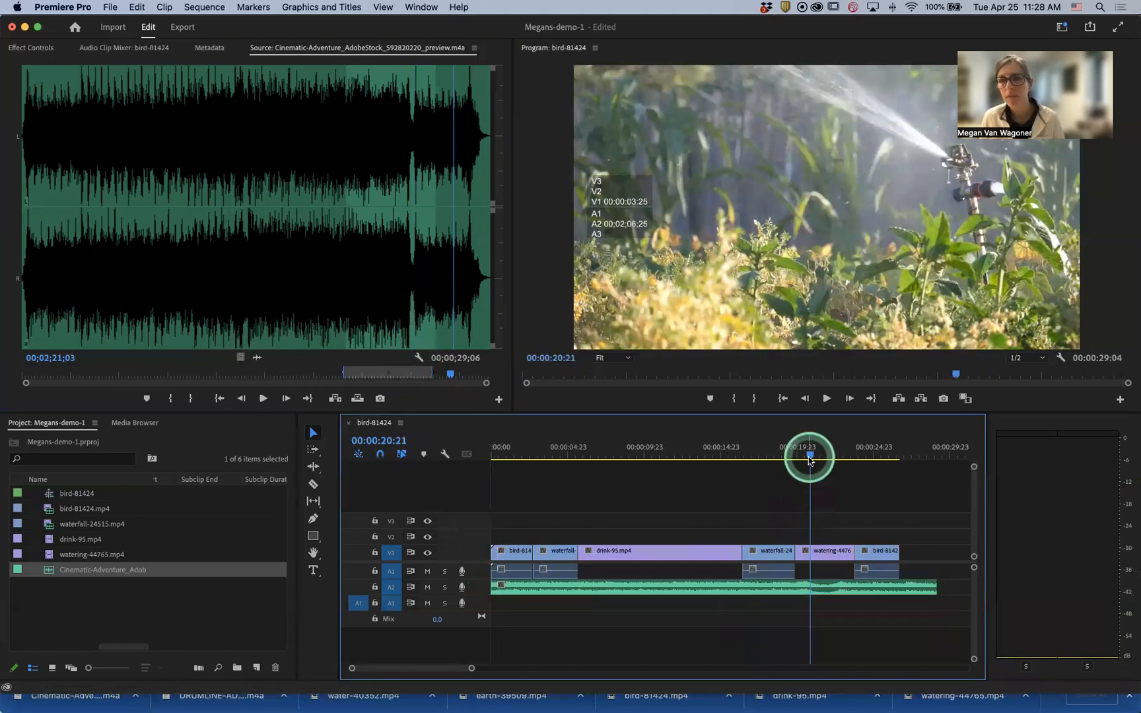
# - Audition the music against the cuts around the second waterfall and watering-44765 clips twice, first from 00:00:18:22 and again from slightly earlier
pyautogui.moveTo(810, 458); pyautogui.dragTo(782, 459)
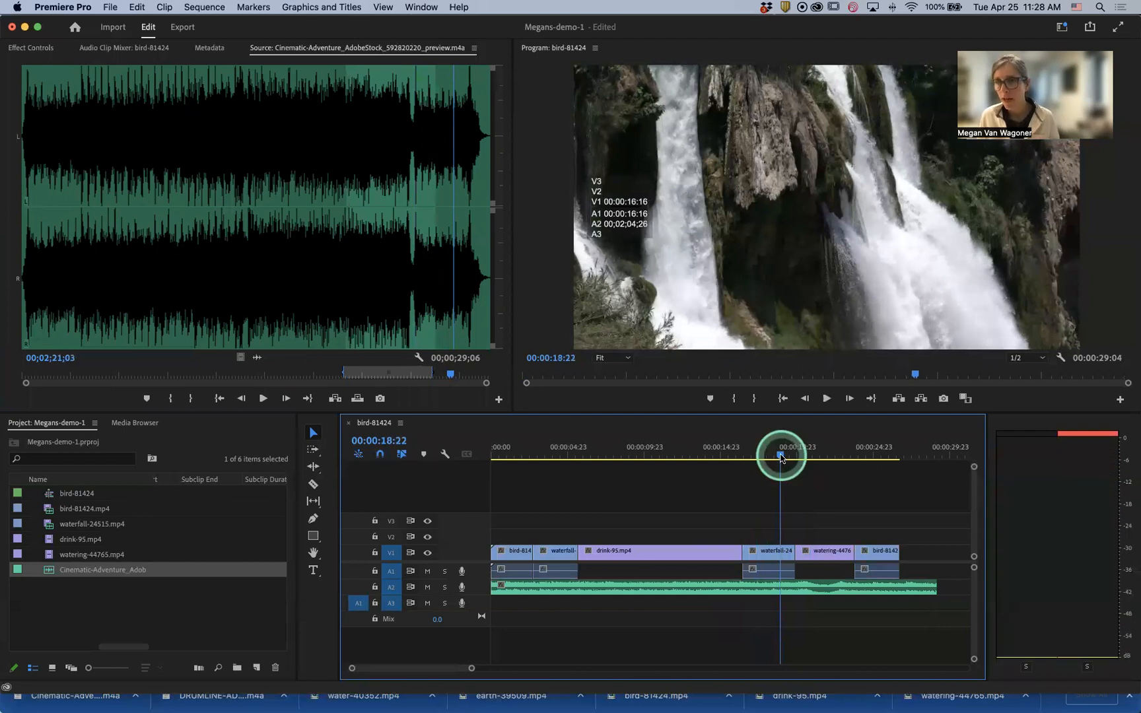
pyautogui.press('space')
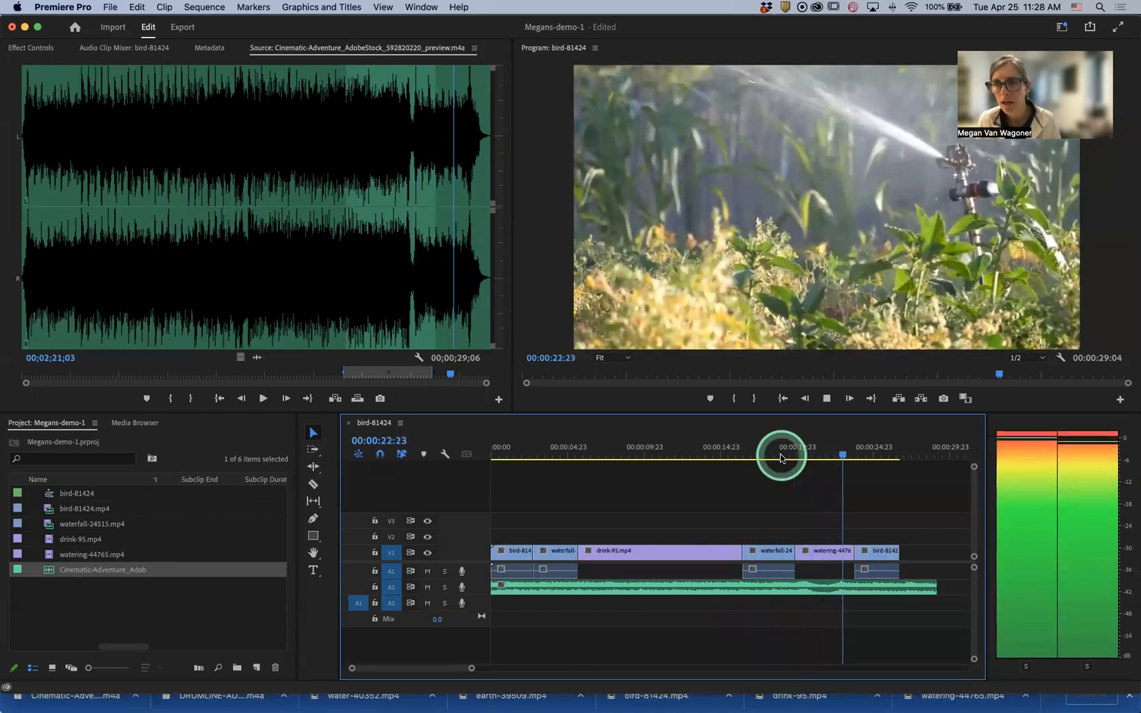
pyautogui.press('space')
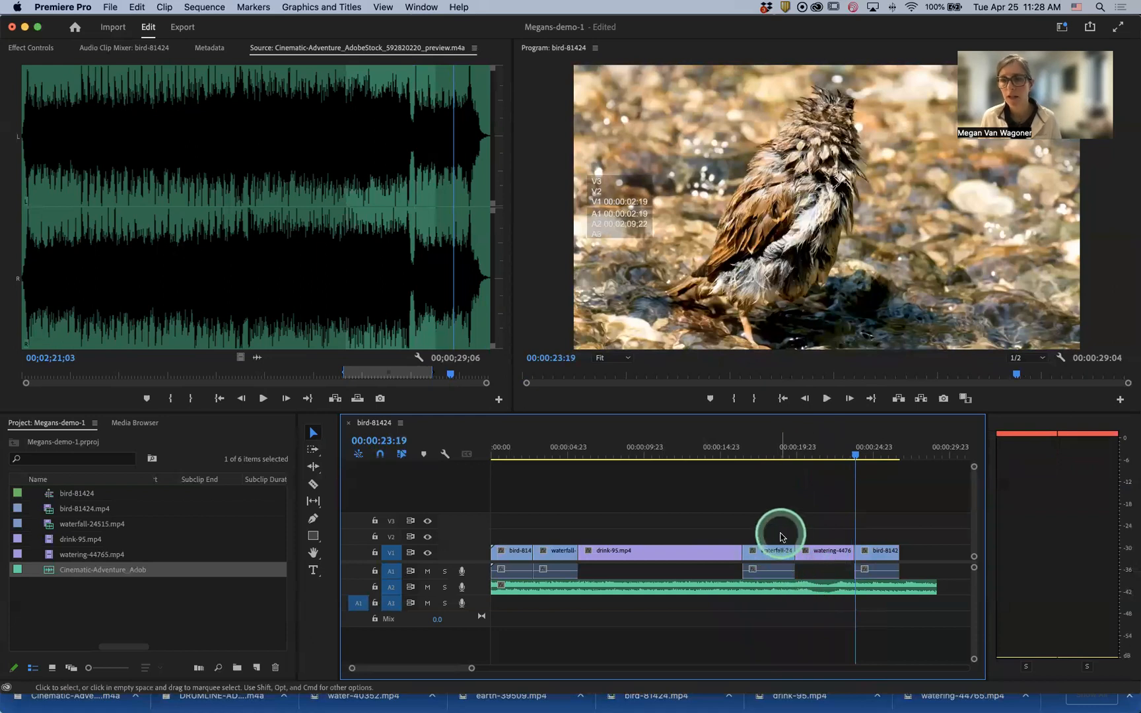
pyautogui.moveTo(855, 456); pyautogui.dragTo(760, 464)
pyautogui.press('space')
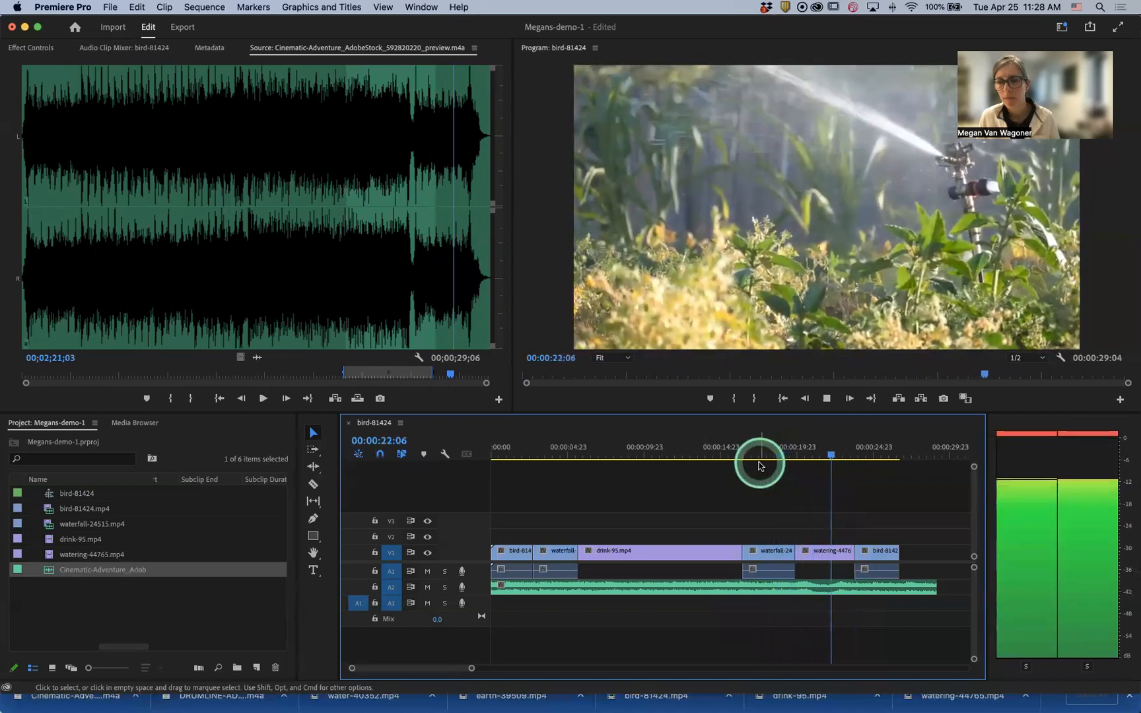
pyautogui.press('space')
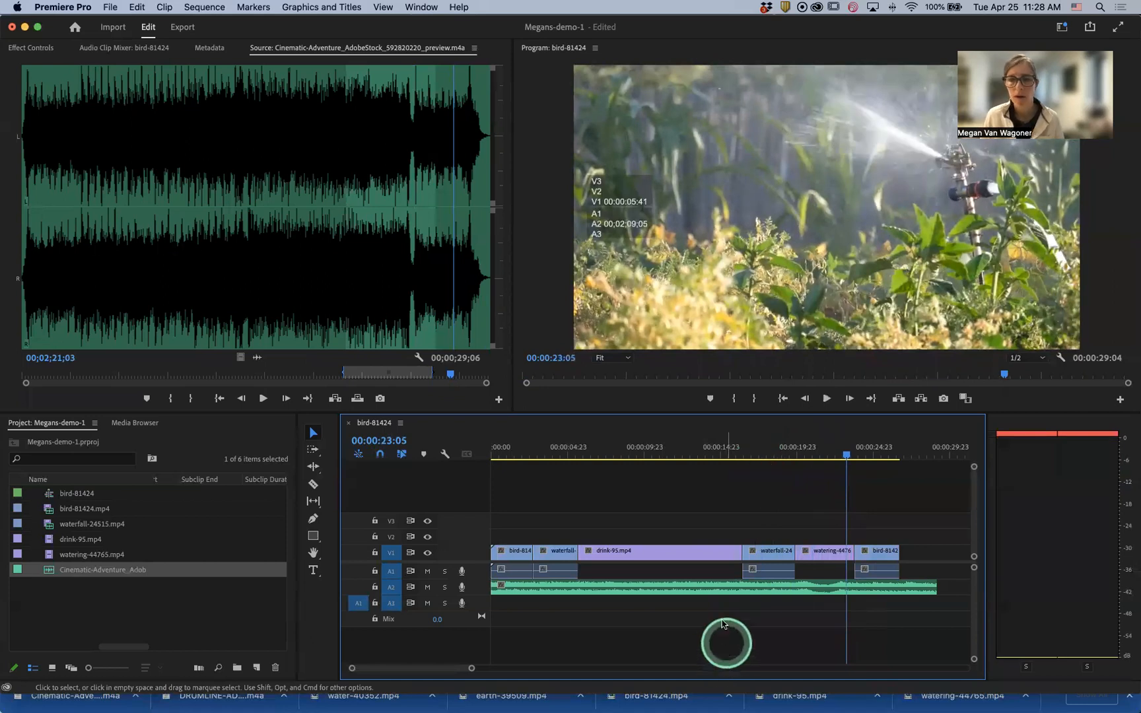
# - Delete the music from A2, shift its source range about four seconds later and place it as audio only at the sequence start
pyautogui.click(711, 592)
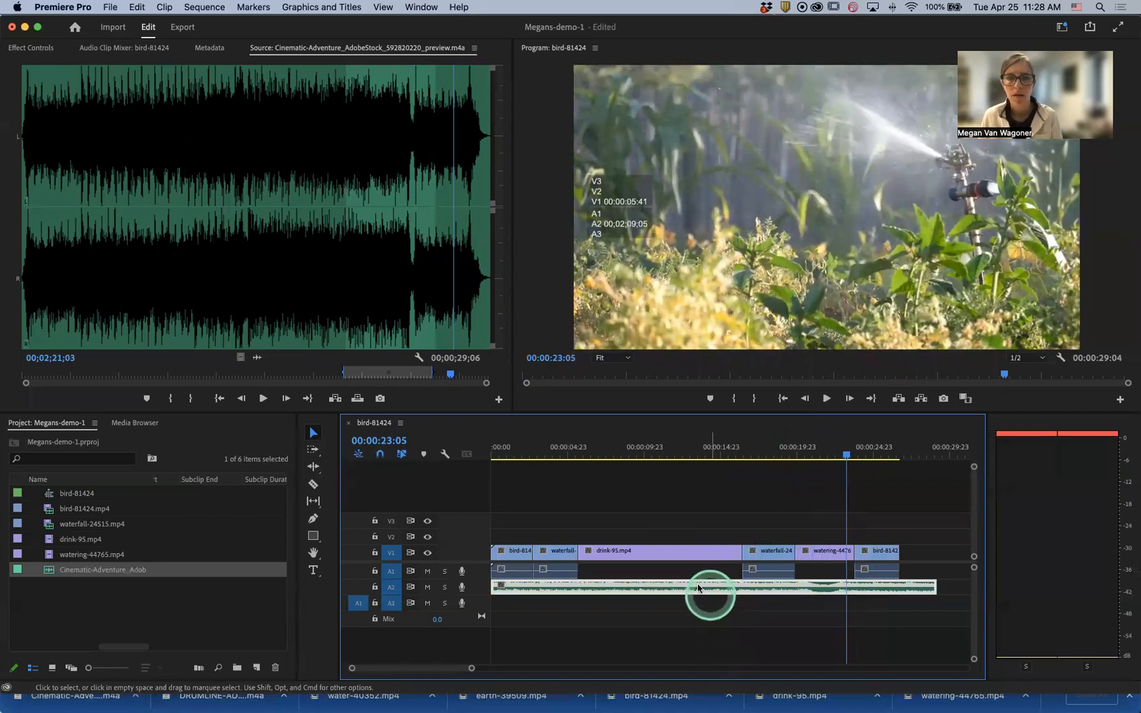
pyautogui.press('Delete')
pyautogui.click(387, 370)
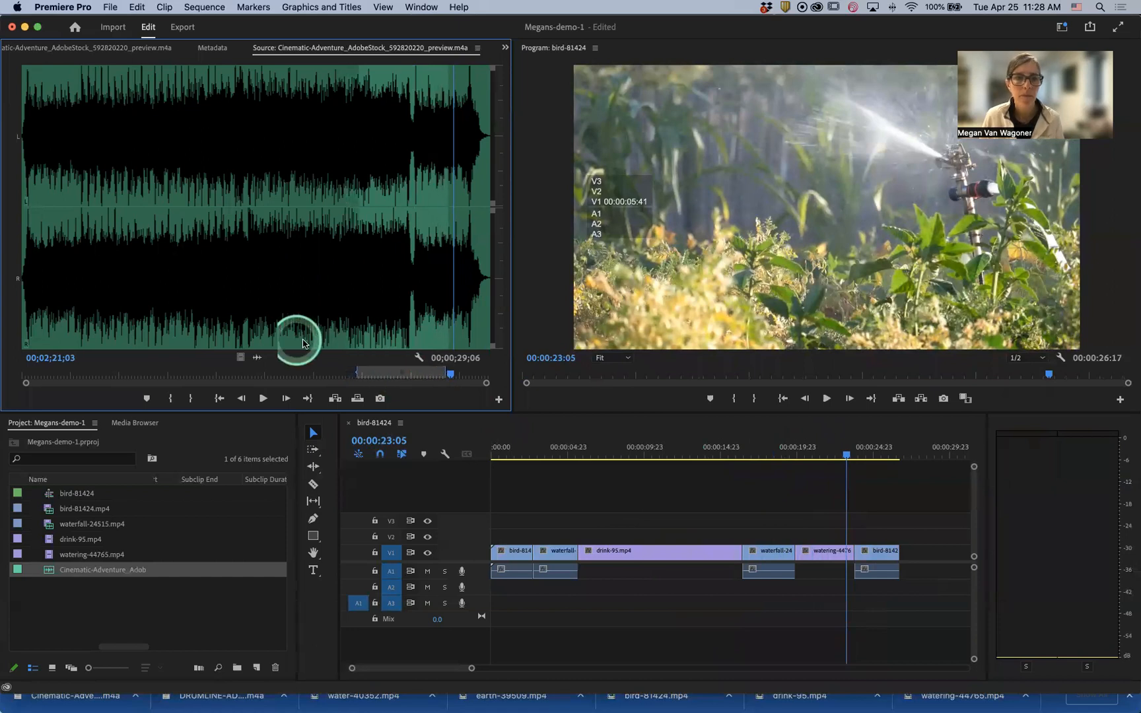
pyautogui.moveTo(257, 358); pyautogui.dragTo(491, 590)
# - Play the second waterfall clip with the music, stop at 00:00:19:02 and scrub back to 00:00:17:11
pyautogui.moveTo(846, 455); pyautogui.dragTo(748, 466)
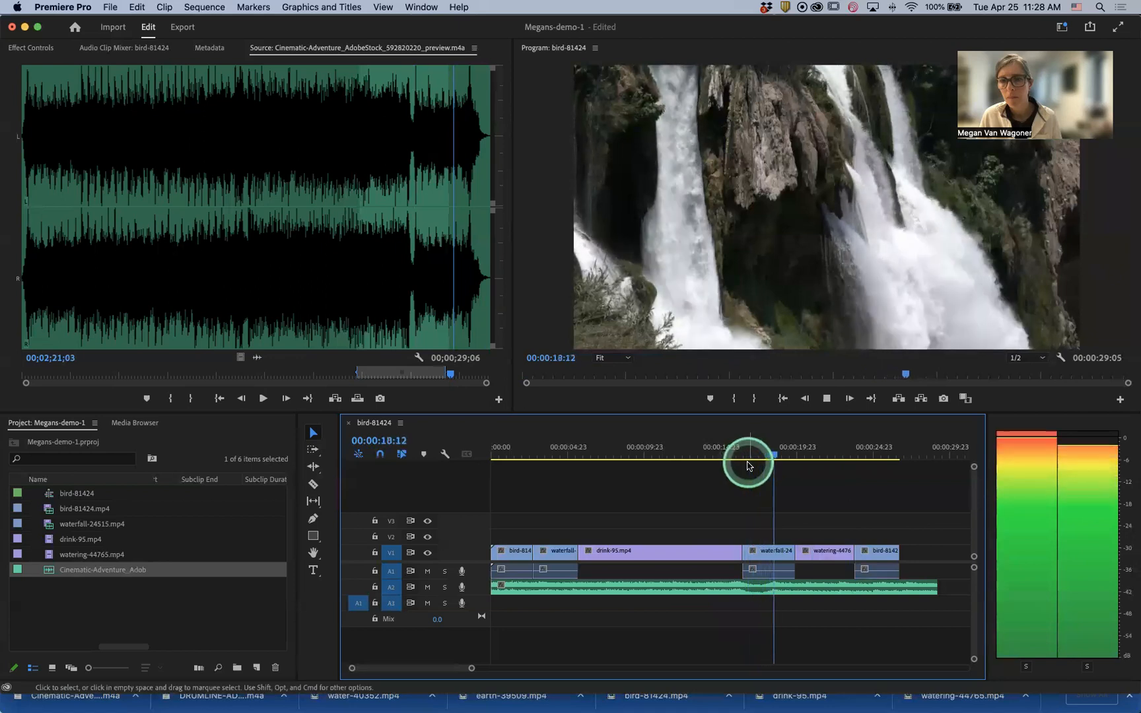
pyautogui.click(708, 540)
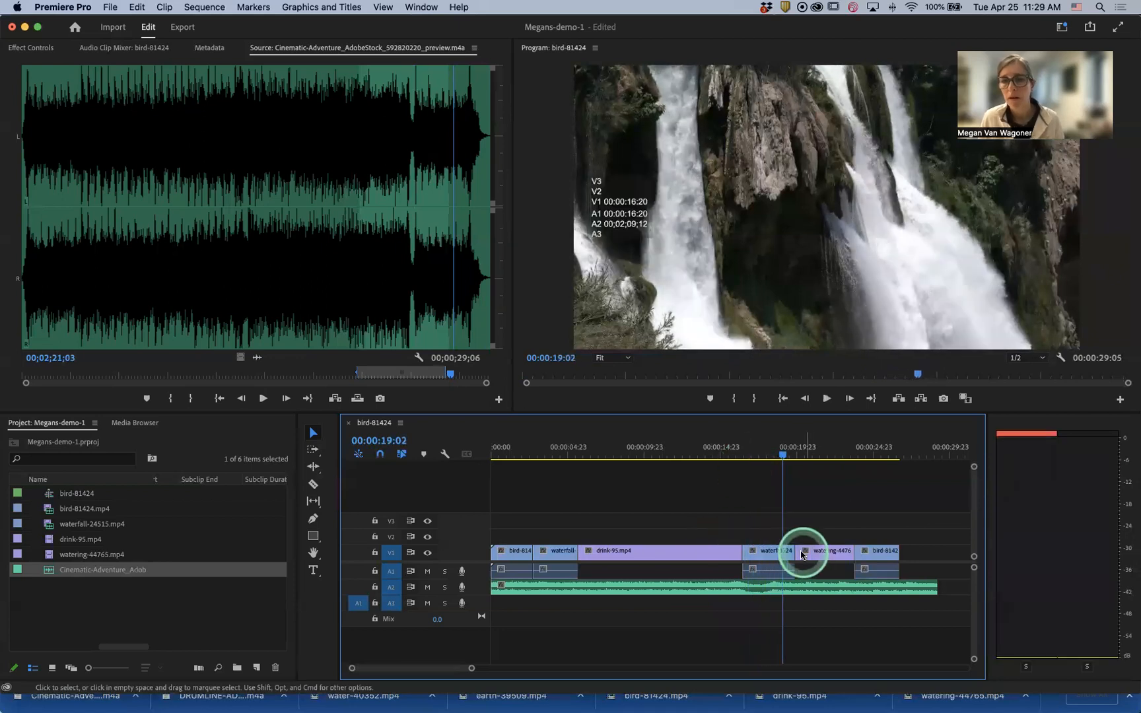
pyautogui.click(779, 457)
pyautogui.moveTo(779, 457); pyautogui.dragTo(762, 458)
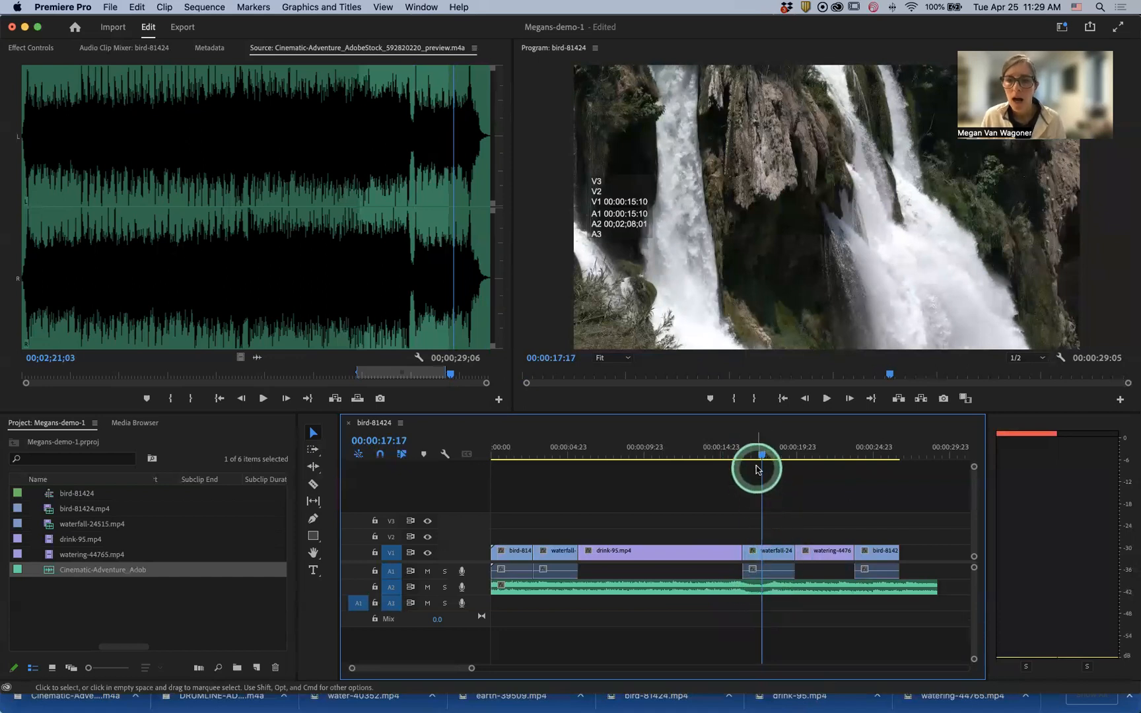
pyautogui.moveTo(761, 460); pyautogui.dragTo(759, 462)
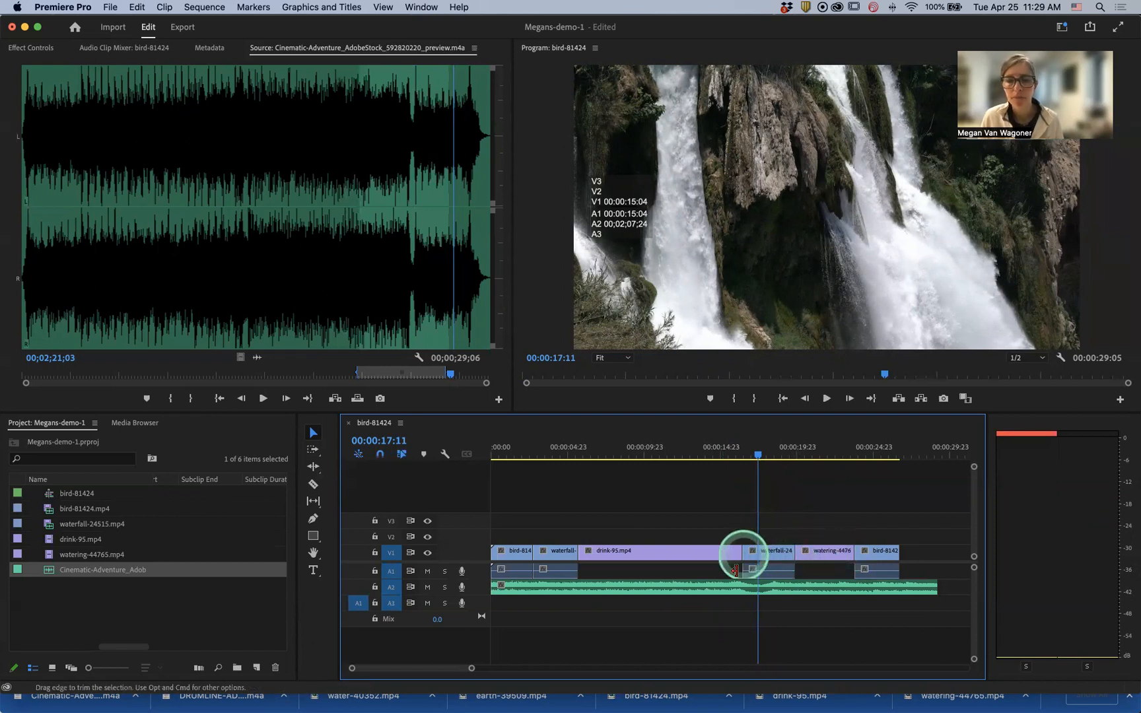
# - Move the music clip on A2 about 20 frames later and preview it over the second waterfall clip
pyautogui.moveTo(737, 592)
pyautogui.mouseDown()
pyautogui.moveTo(750, 590)
pyautogui.moveTo(732, 585)
pyautogui.mouseUp()
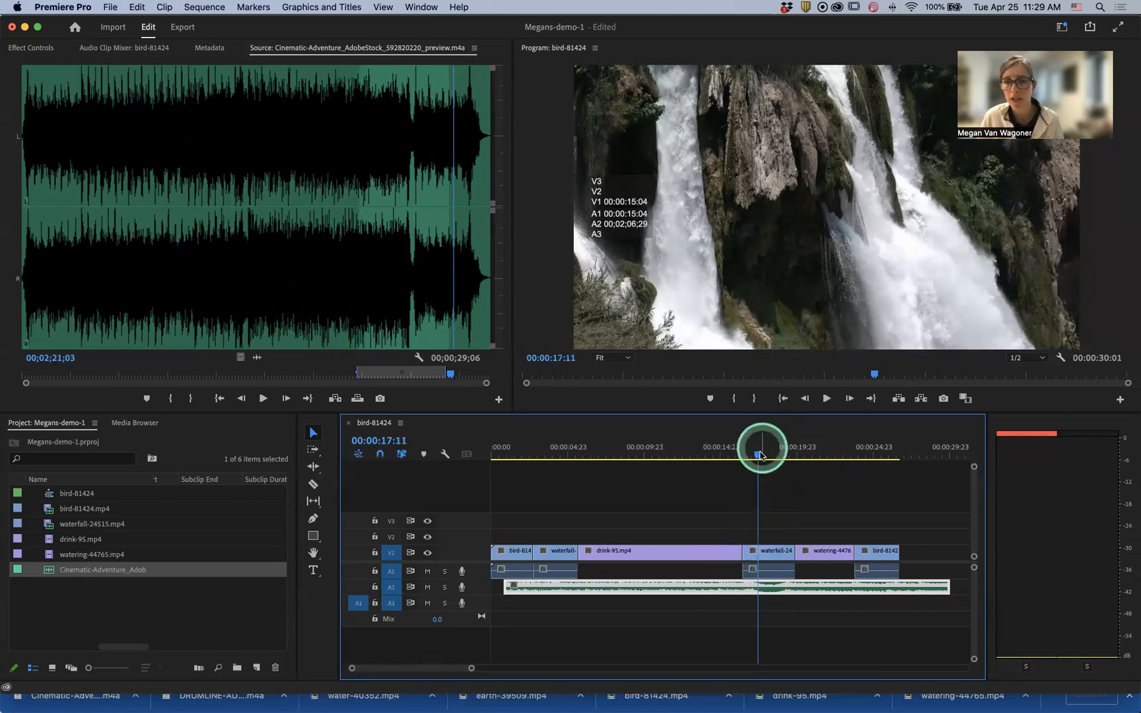
pyautogui.moveTo(756, 455); pyautogui.dragTo(750, 455)
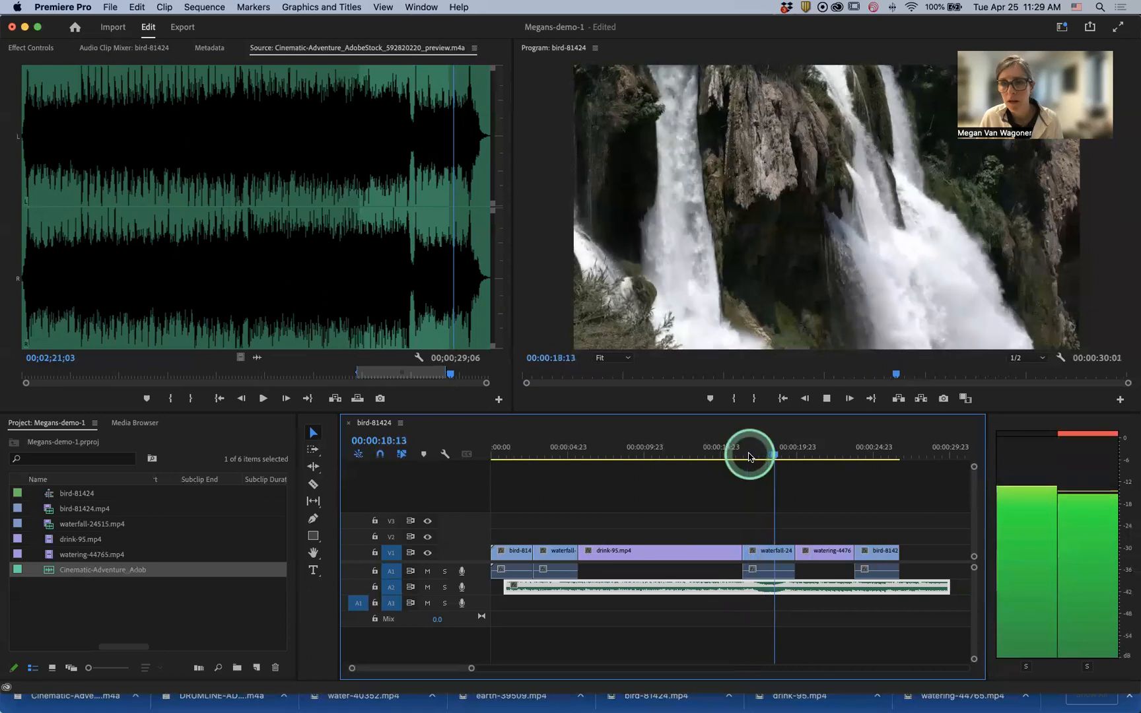
pyautogui.press('space')
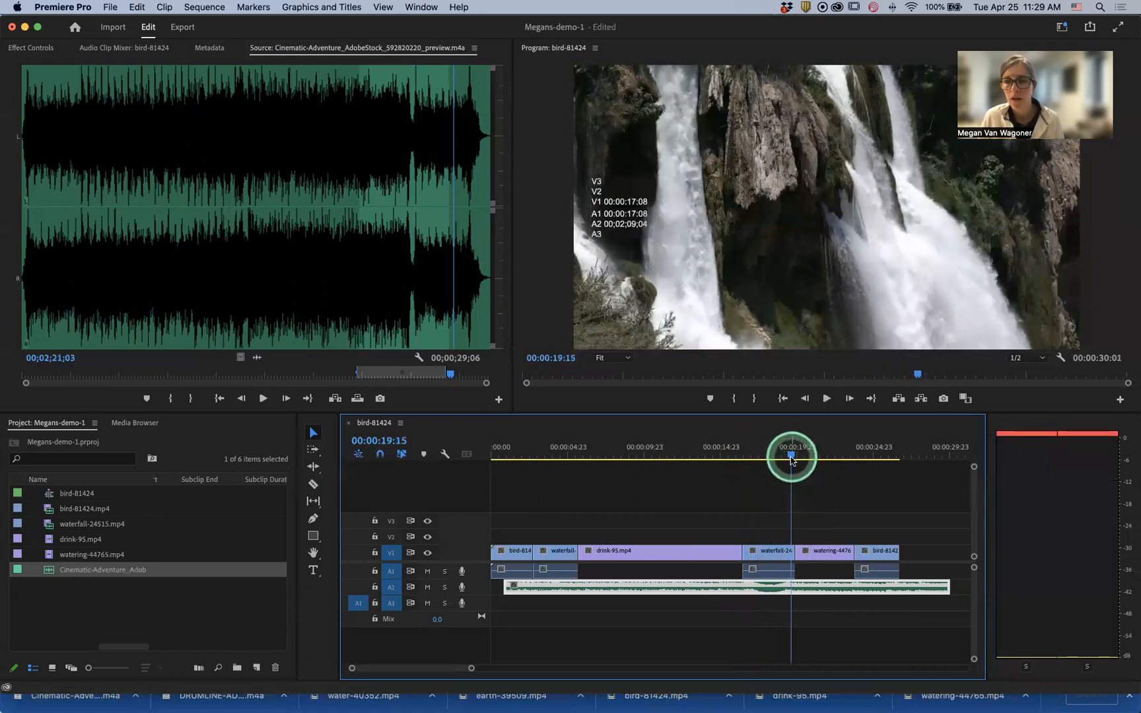
# - Find the music's beat change at 00:00:18:16 and roll the cut between the second waterfall clip and watering-44765 to it
pyautogui.moveTo(792, 458); pyautogui.dragTo(783, 459)
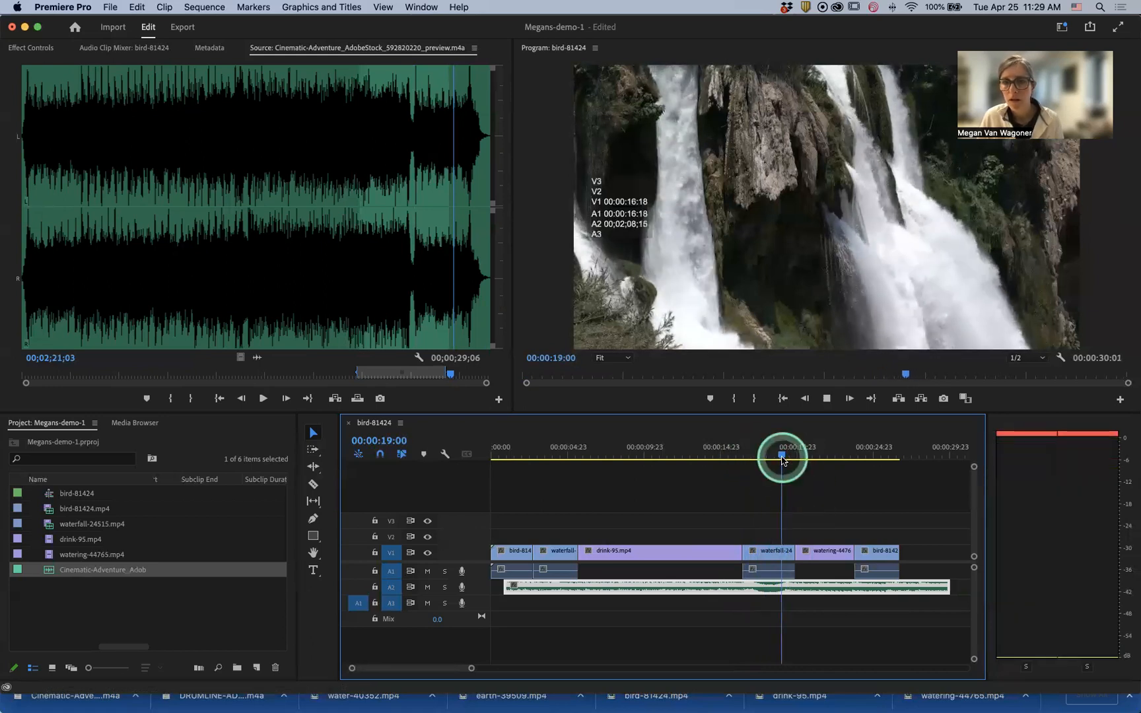
pyautogui.press('space')
pyautogui.press('space')
pyautogui.moveTo(792, 459); pyautogui.dragTo(777, 459)
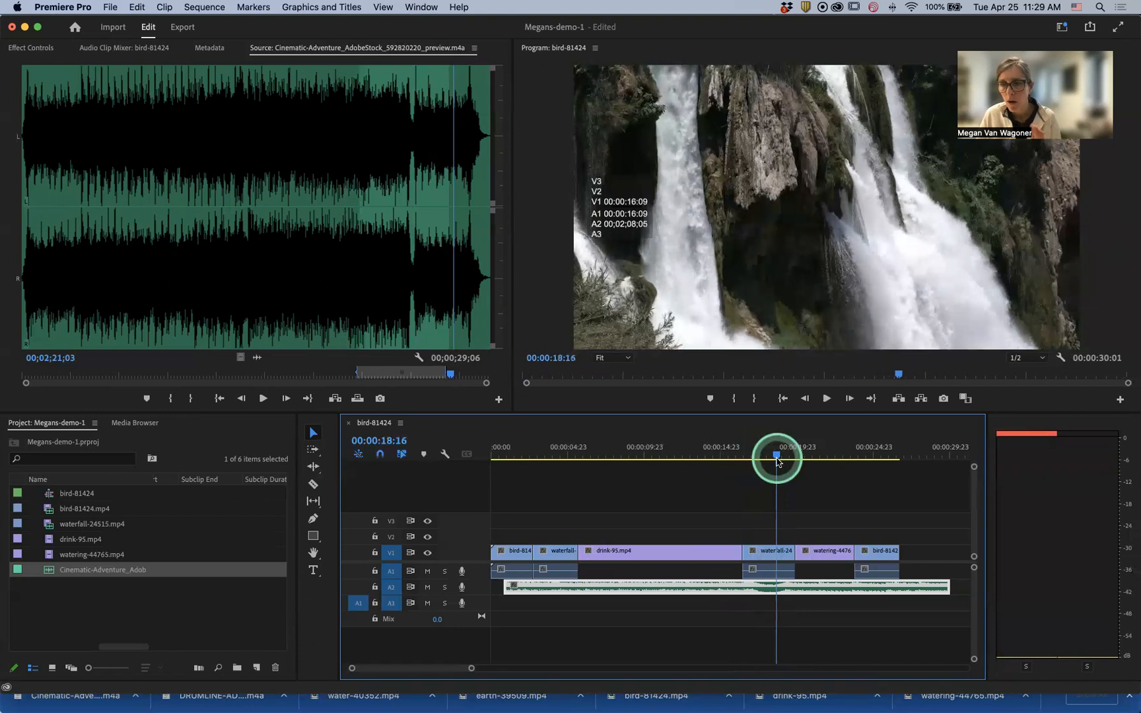
pyautogui.moveTo(793, 554)
pyautogui.mouseDown()
pyautogui.moveTo(772, 554)
pyautogui.moveTo(810, 557)
pyautogui.moveTo(776, 551)
pyautogui.mouseUp()
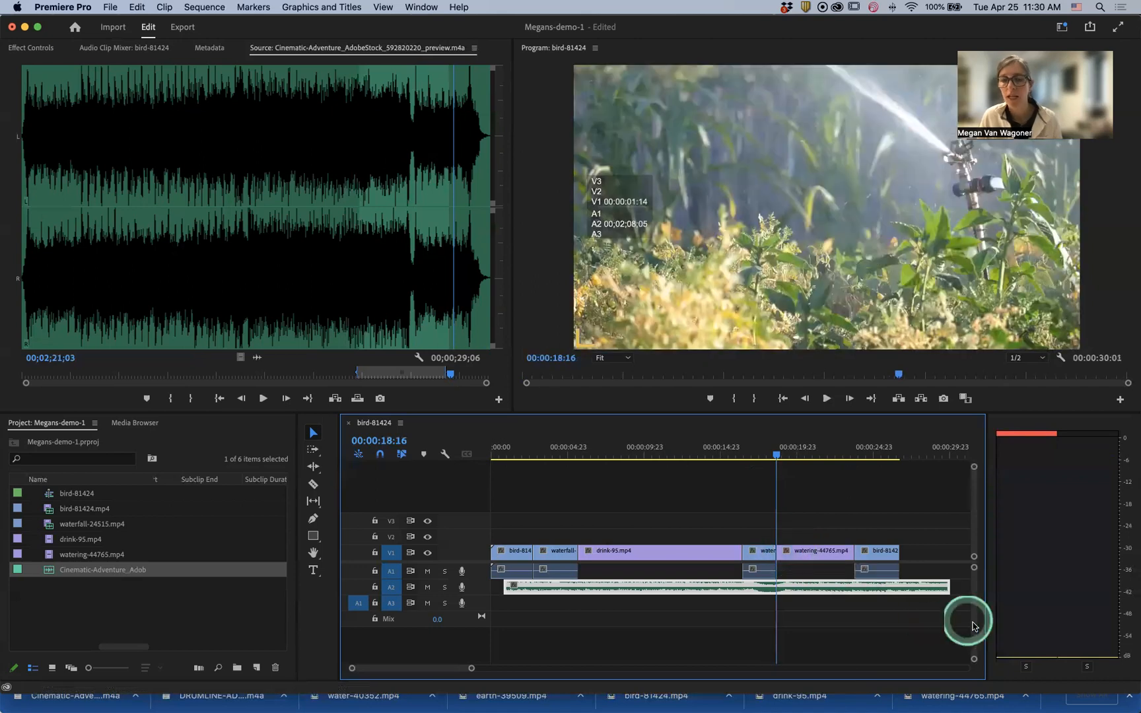
# - Play the adjusted cut from 00:00:15:18, then replay from 00:00:17:01 through to the end of the sequence
pyautogui.moveTo(779, 460); pyautogui.dragTo(735, 459)
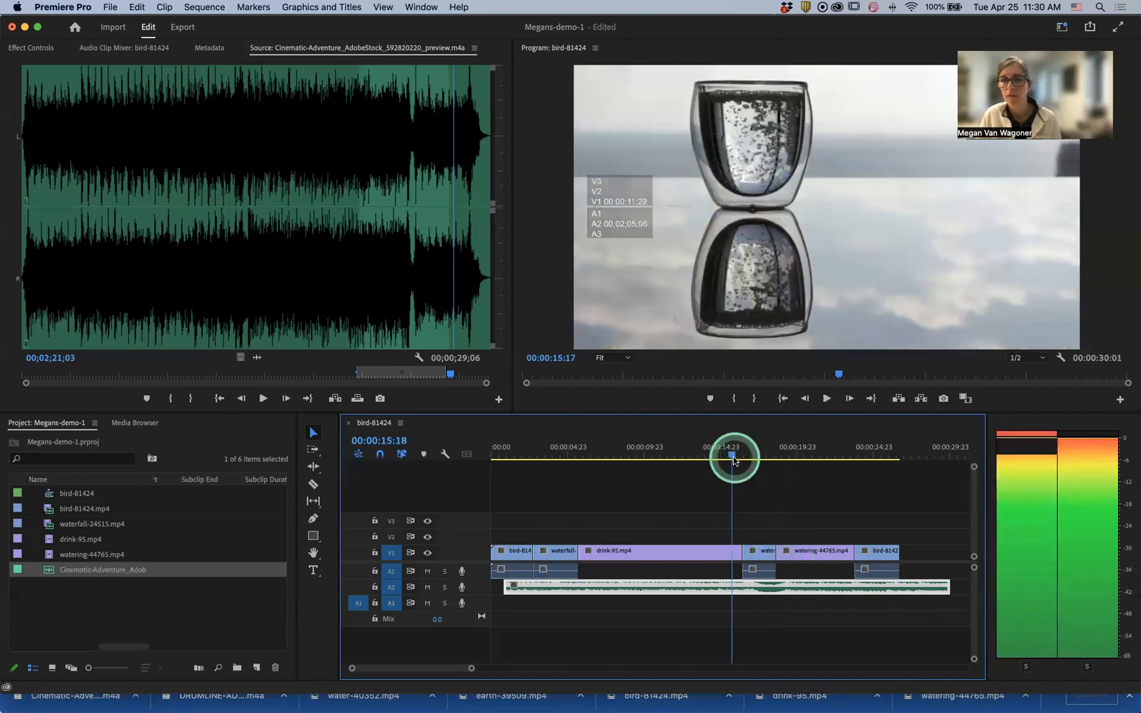
pyautogui.click(773, 527)
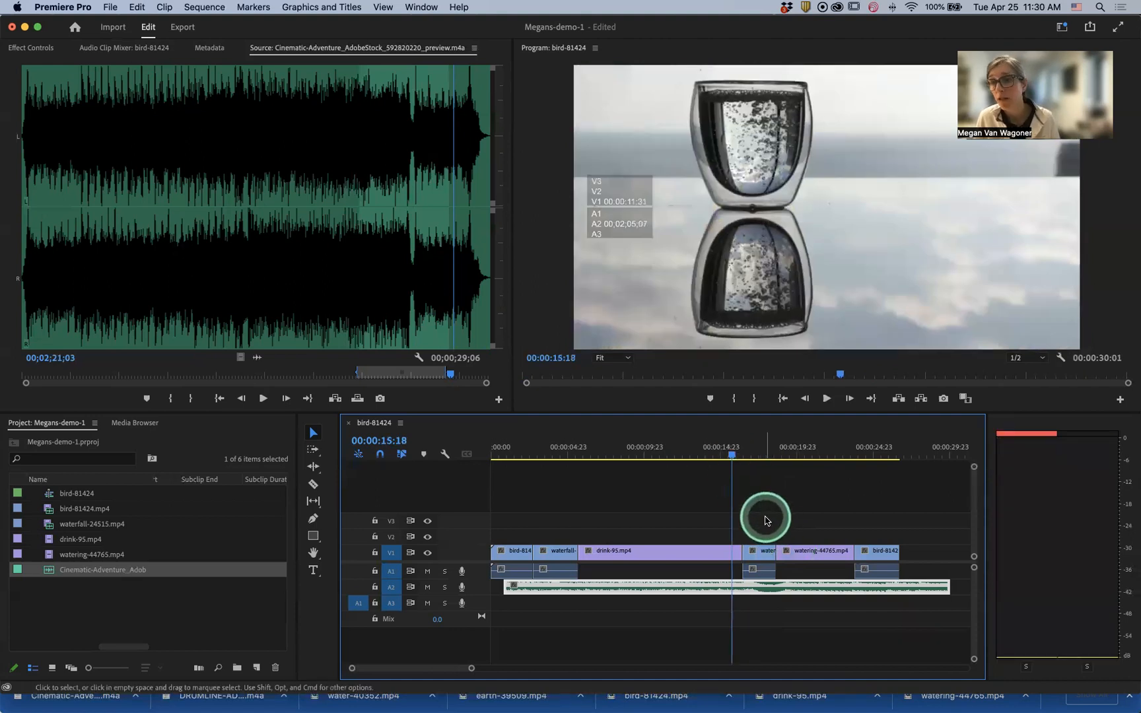
pyautogui.press('space')
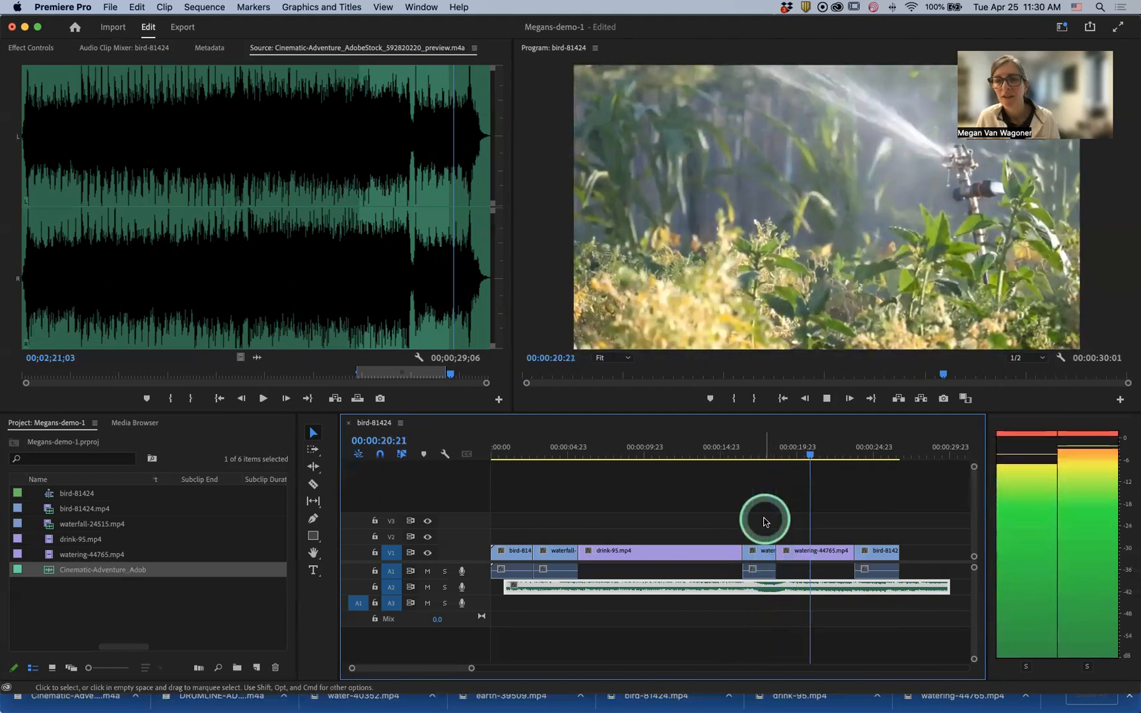
pyautogui.press('space')
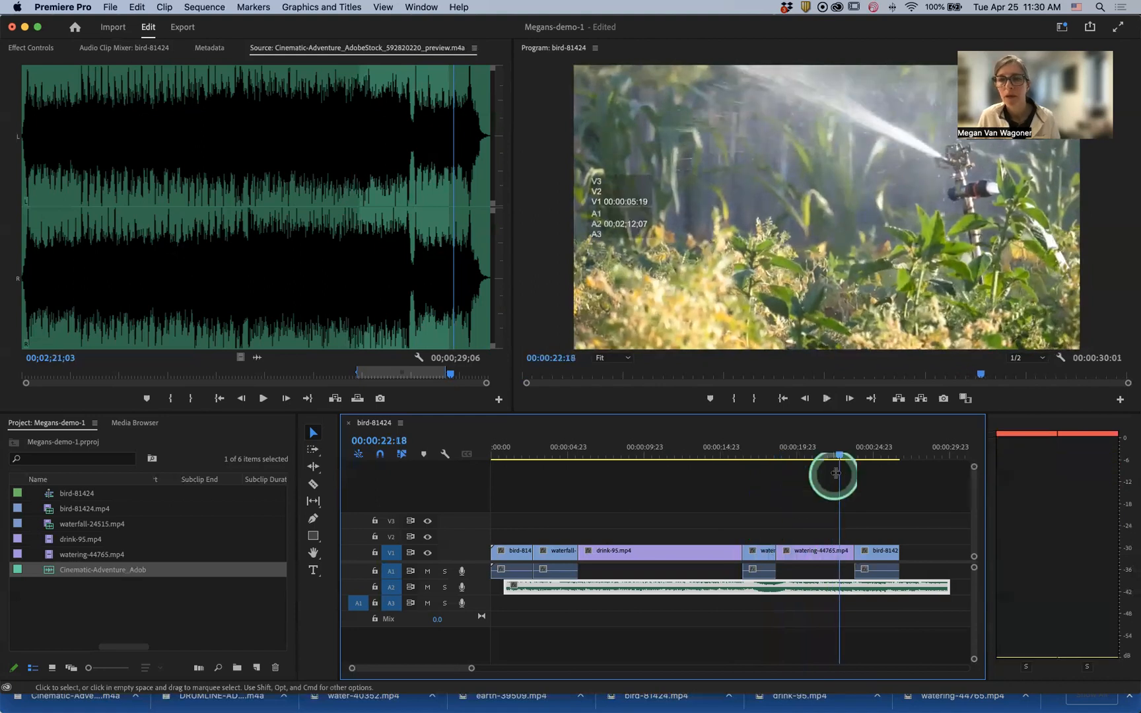
pyautogui.moveTo(841, 458); pyautogui.dragTo(752, 460)
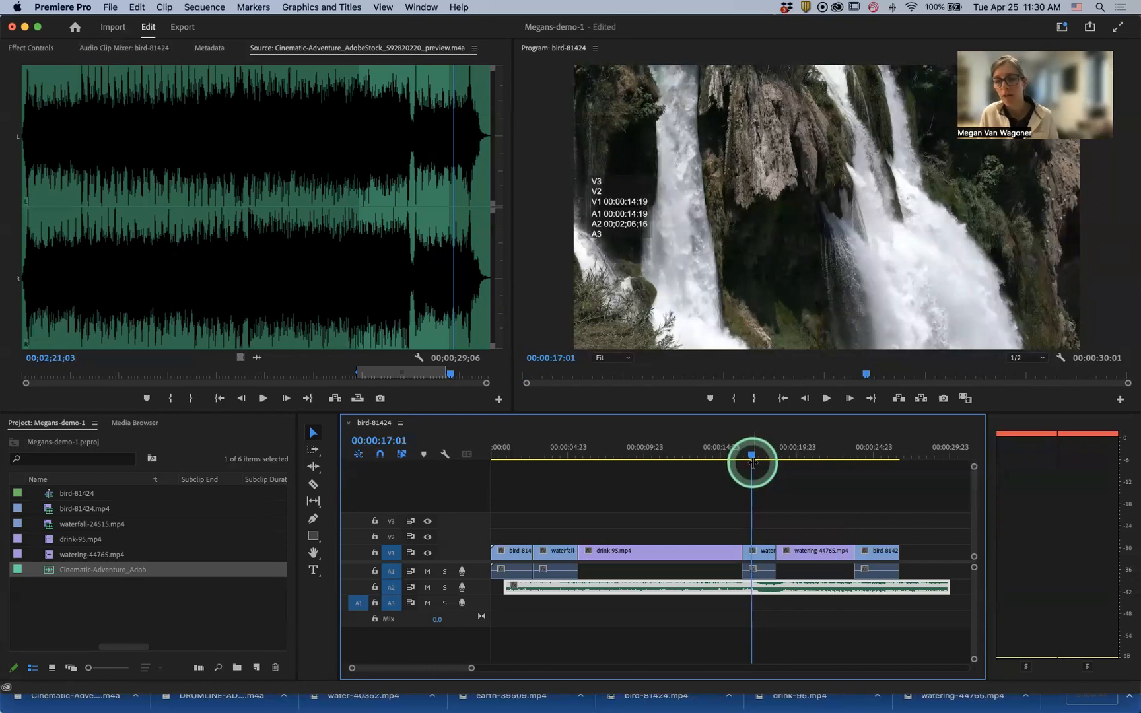
pyautogui.press('space')
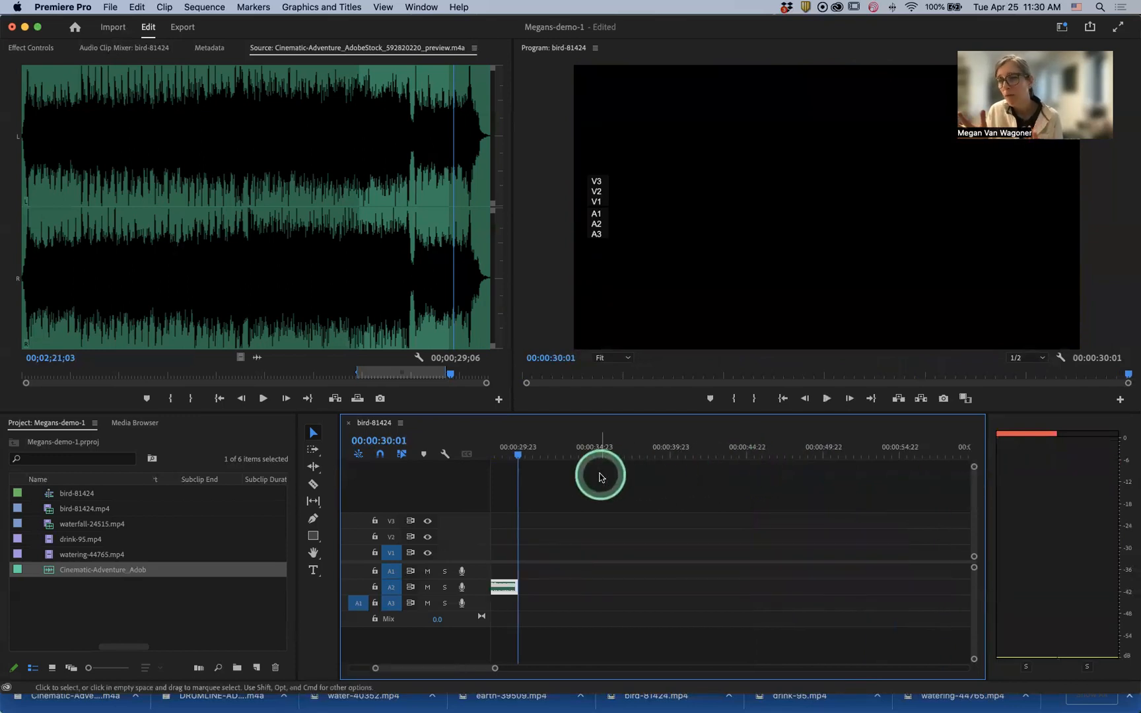
# - Extend the start of the A2 music clip back to the beginning of the sequence
pyautogui.scroll(10, 601, 546)
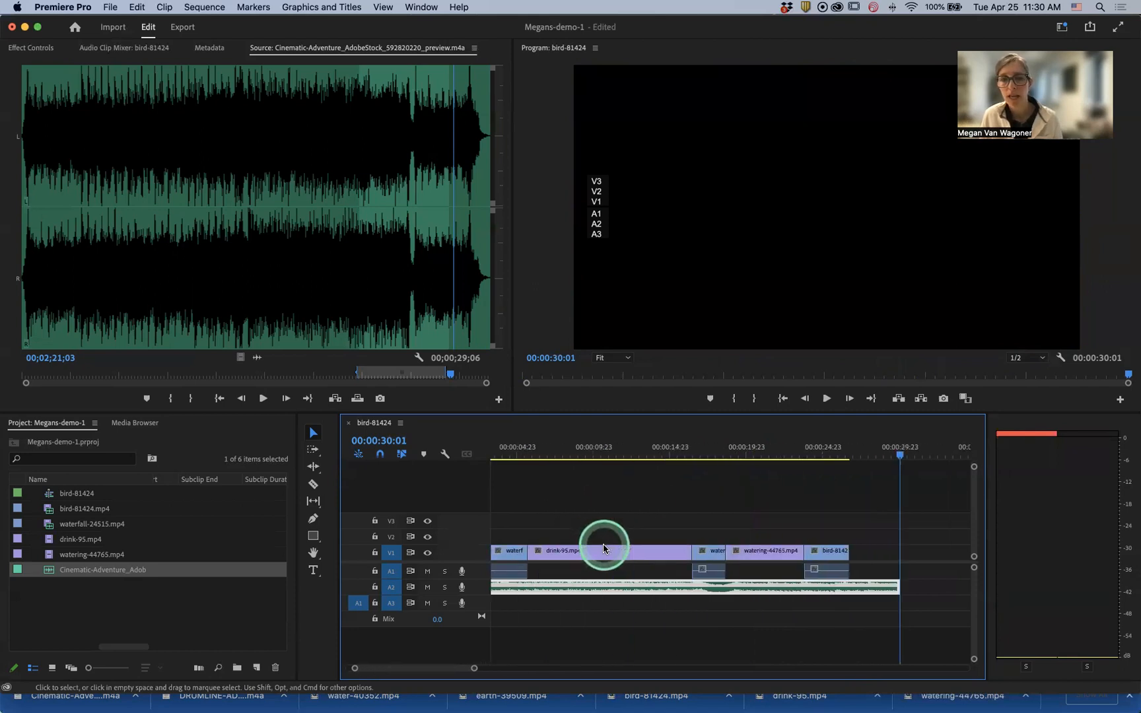
pyautogui.scroll(1, 603, 547)
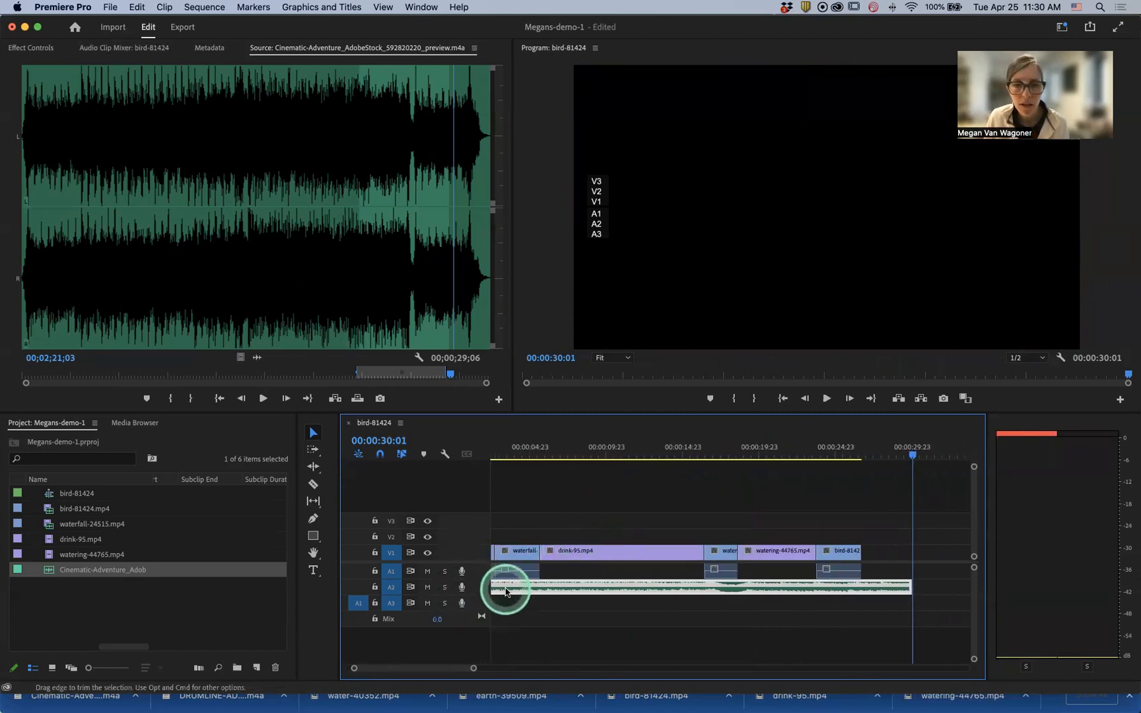
pyautogui.scroll(3, 535, 583)
pyautogui.moveTo(505, 586); pyautogui.dragTo(491, 588)
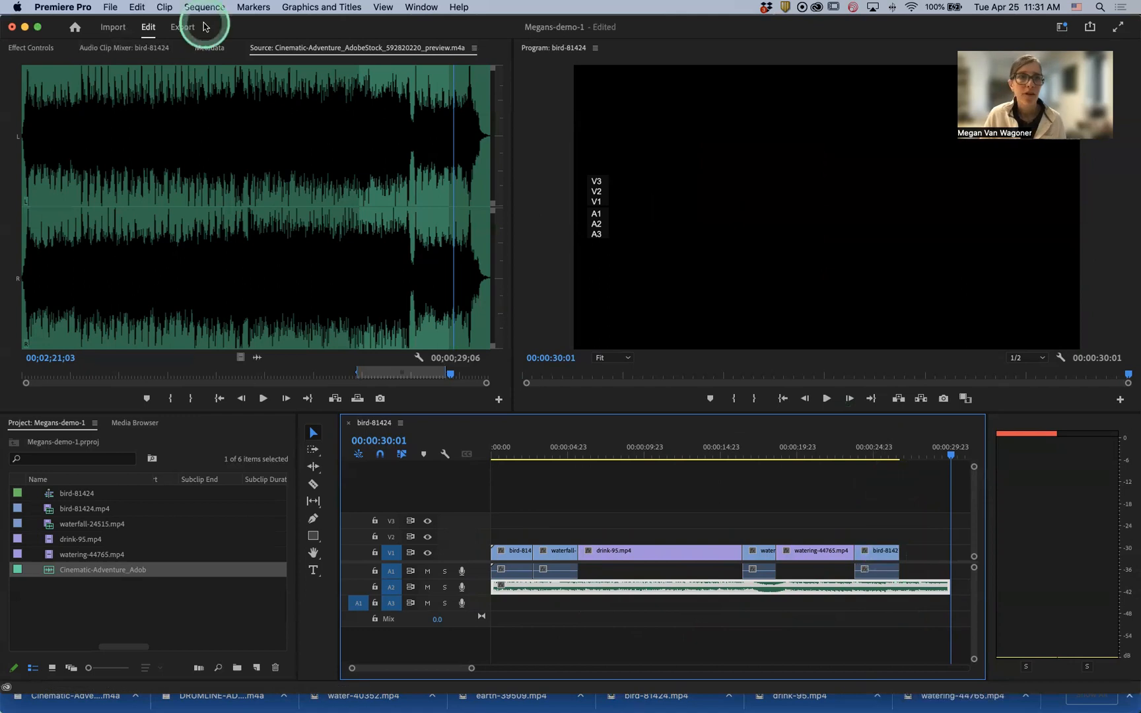
# - Save the Megans-demo-1 project
pyautogui.click(104, 8)
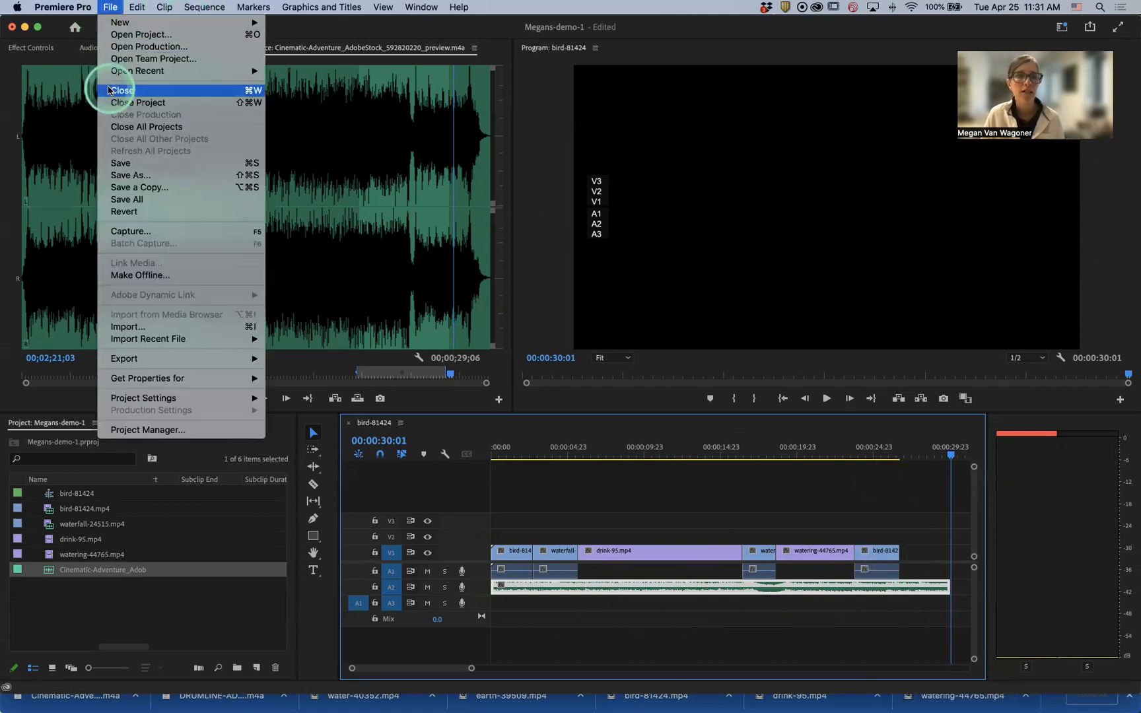
pyautogui.click(130, 163)
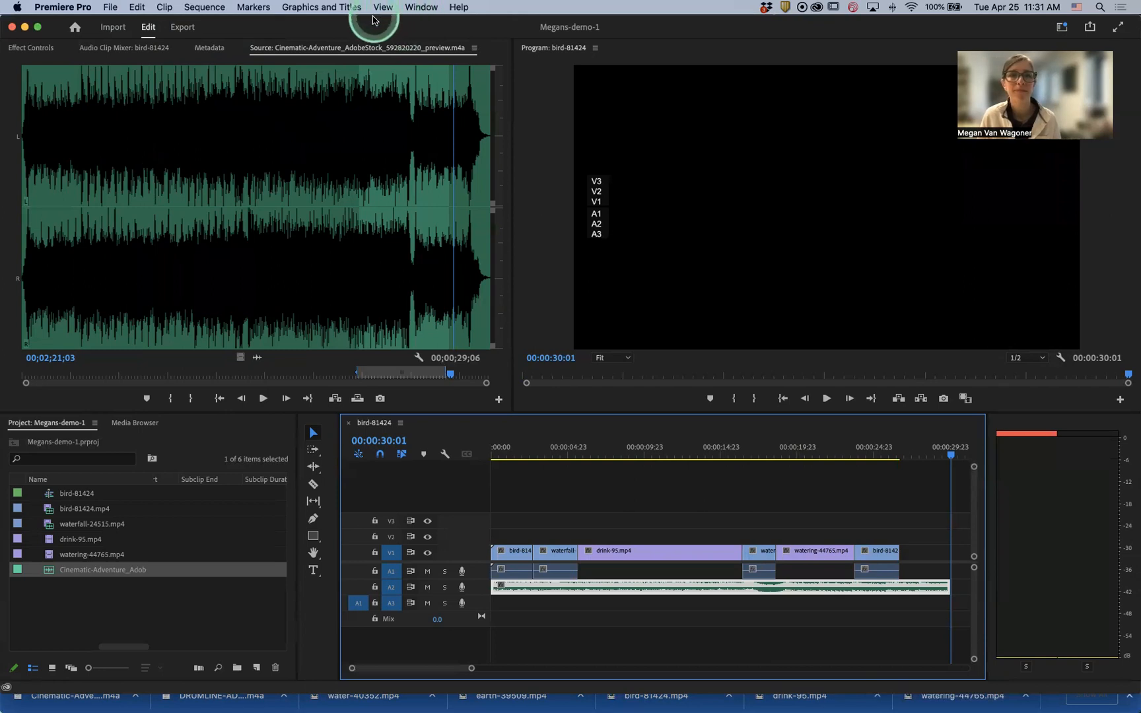
pyautogui.click(627, 35)
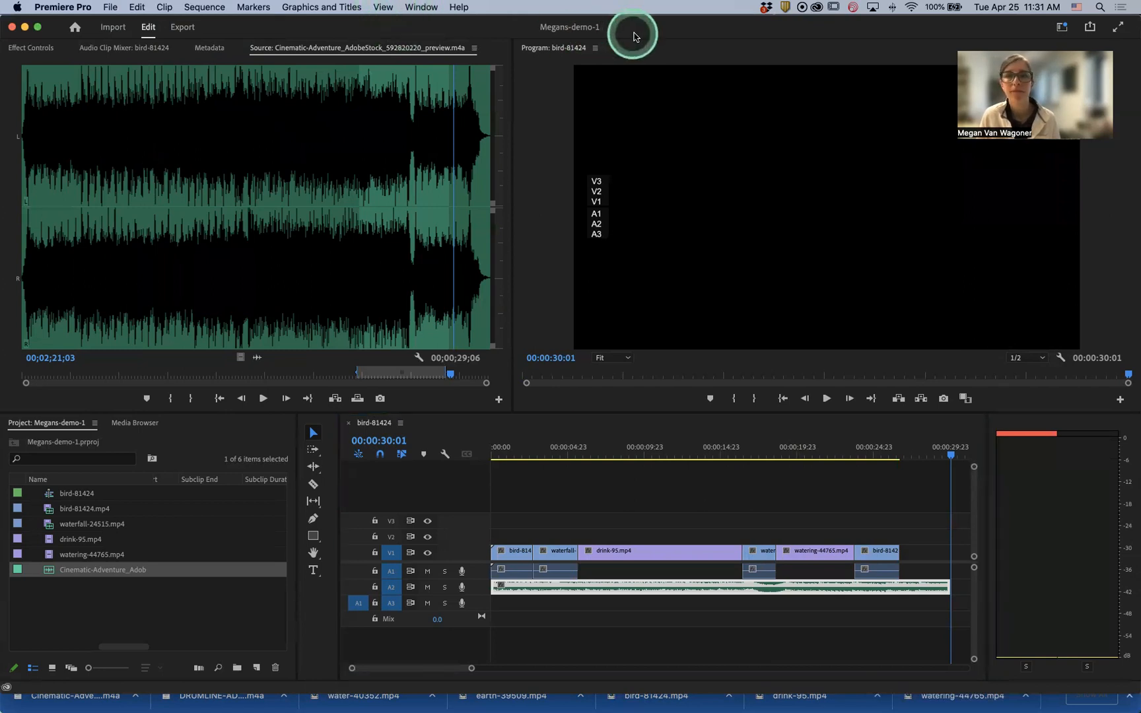